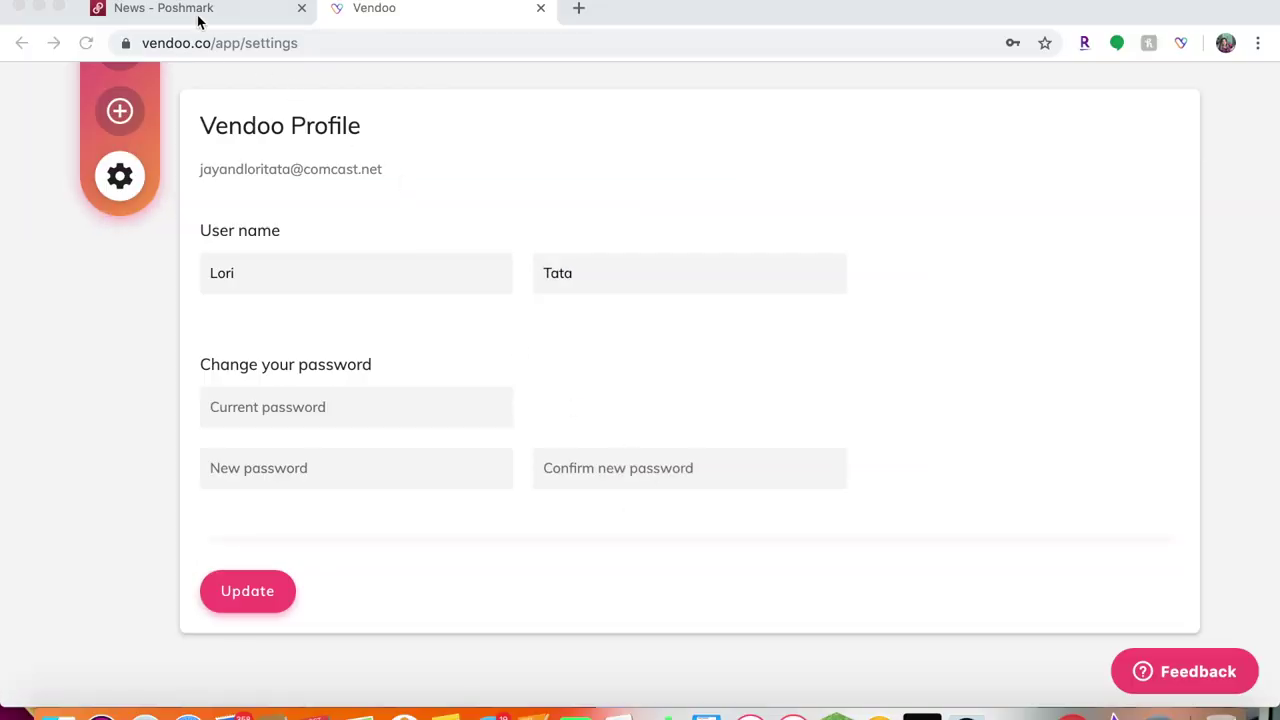
# Step: Check the Poshmark tab, then return to Vendoo settings showing eBay and Poshmark active
pyautogui.click(195, 12)
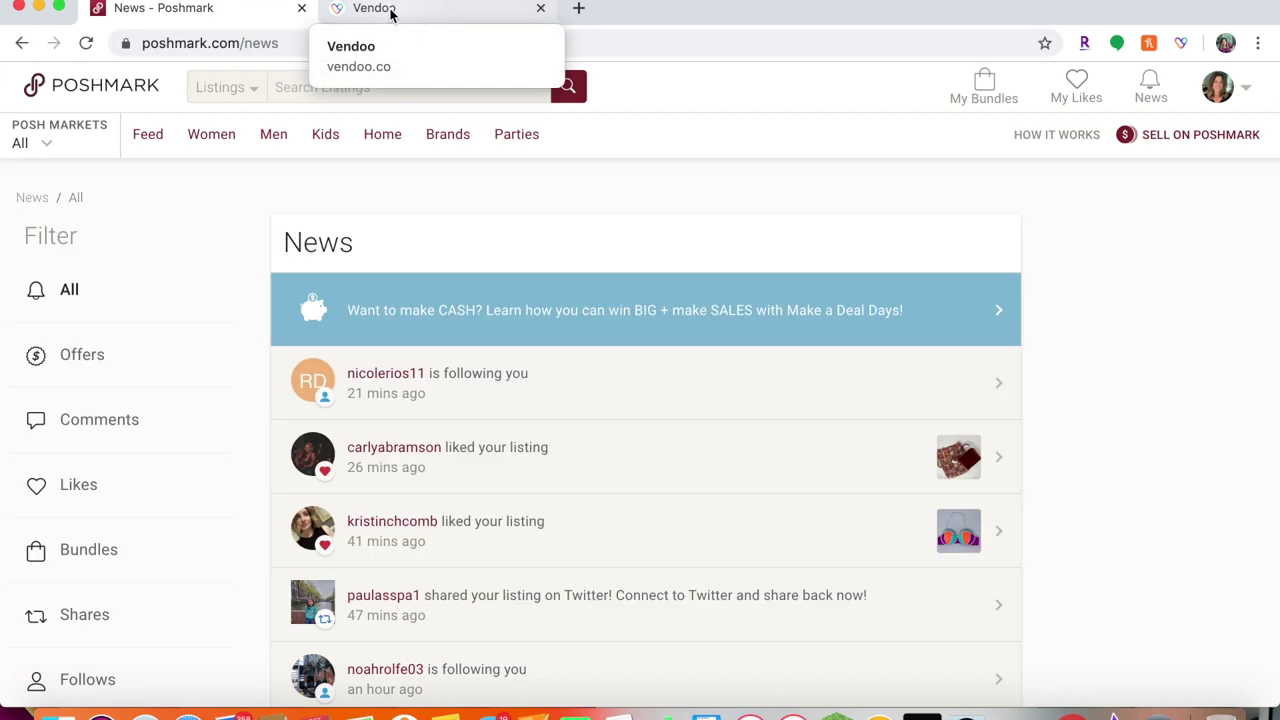
pyautogui.click(391, 12)
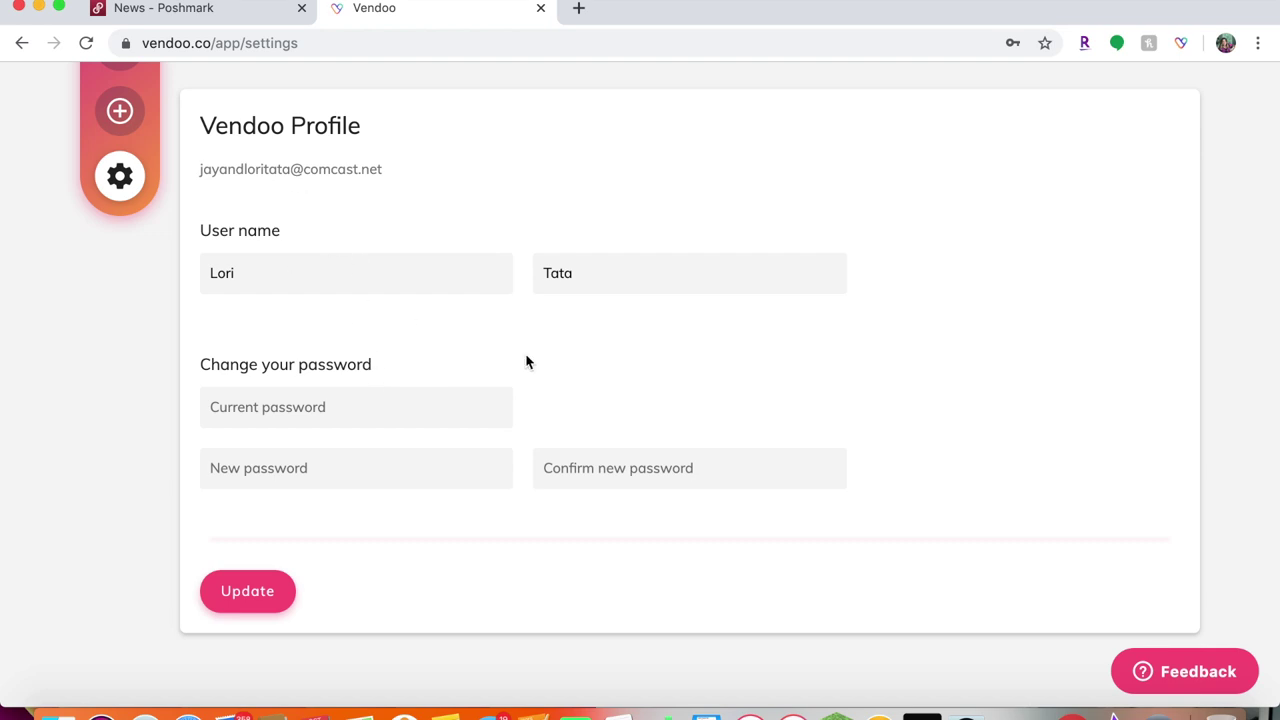
pyautogui.scroll(-2, 528, 362)
pyautogui.scroll(2, 528, 362)
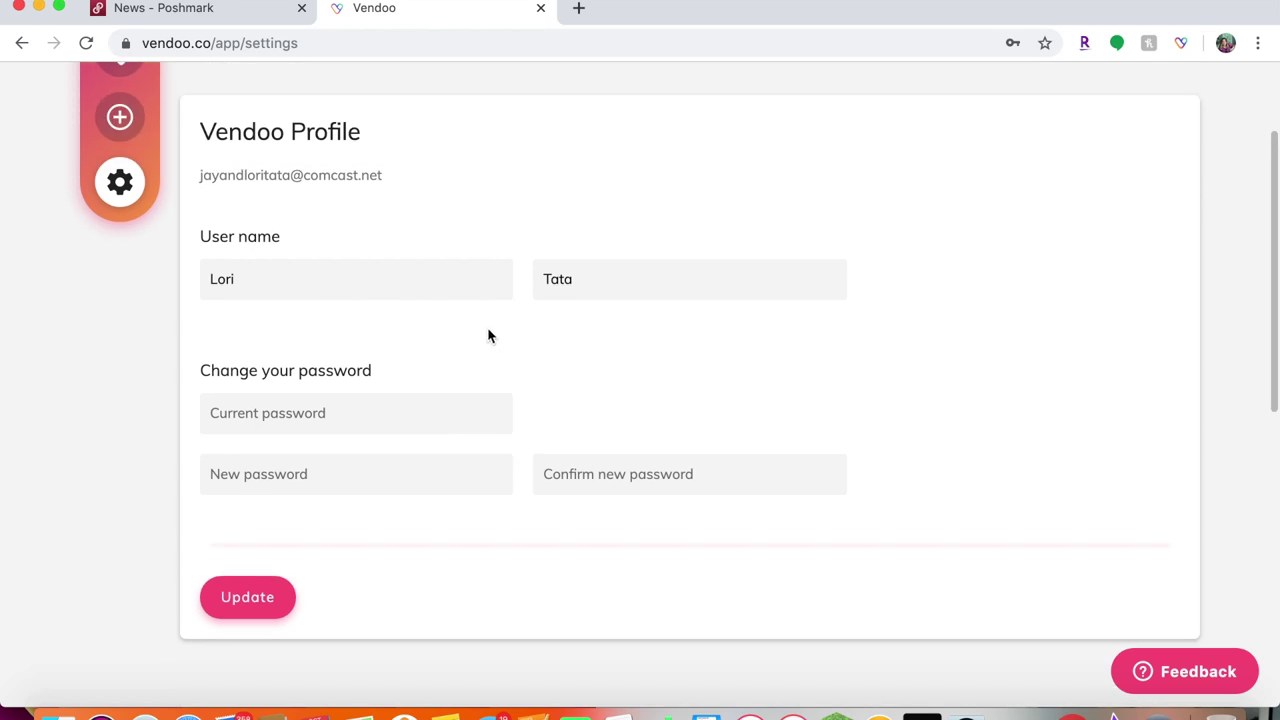
pyautogui.scroll(1, 489, 336)
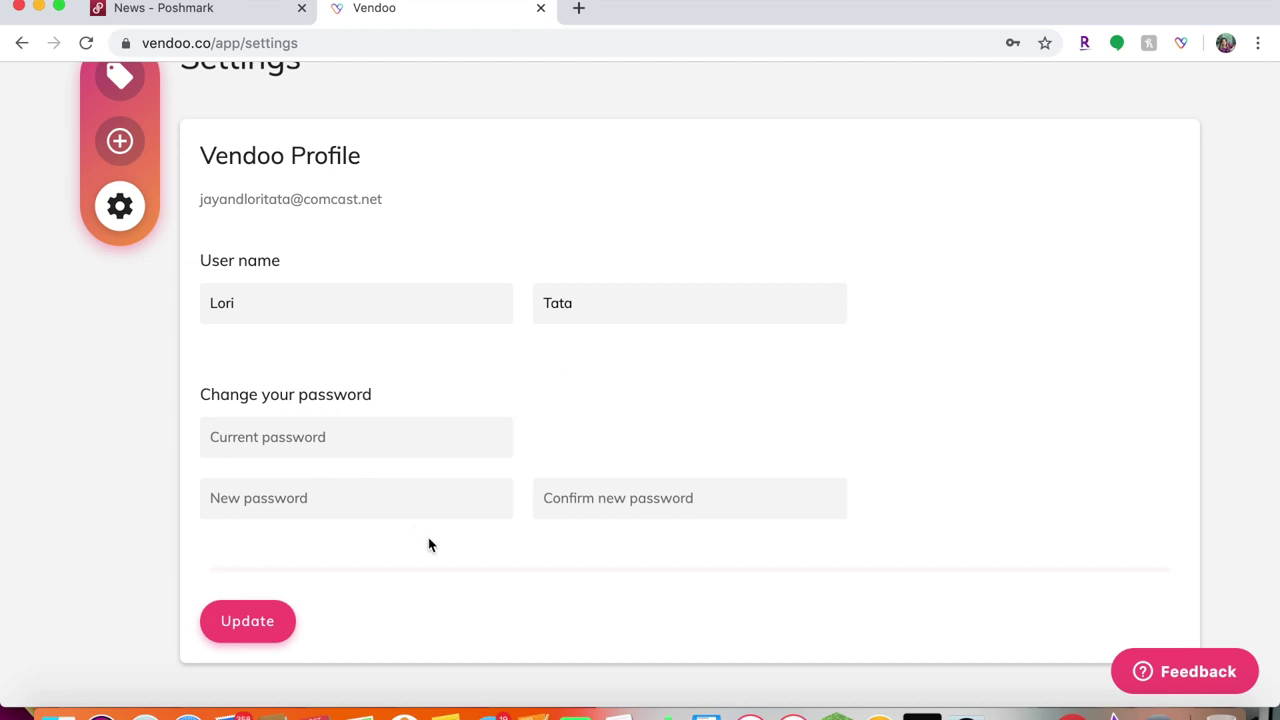
pyautogui.scroll(-10, 428, 544)
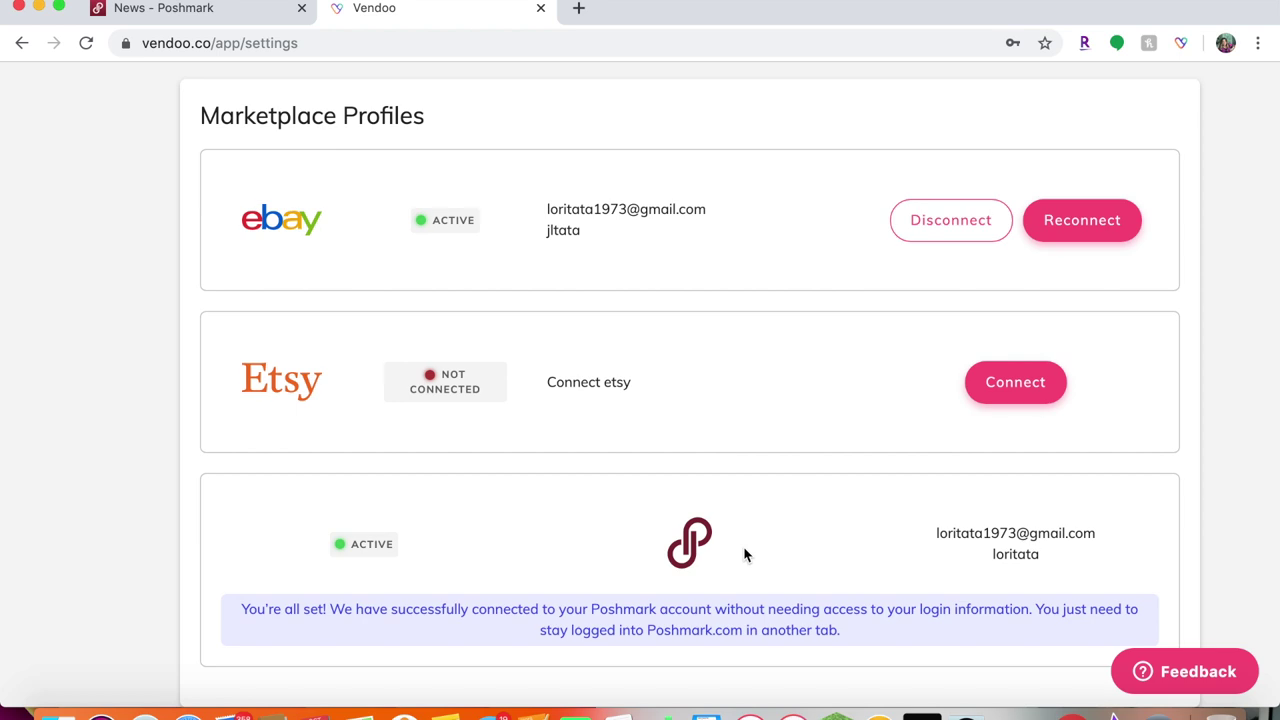
# Step: Go to the Inventory, listing 15 items including the Talbots Rust Velvet Blazer
pyautogui.scroll(10, 744, 552)
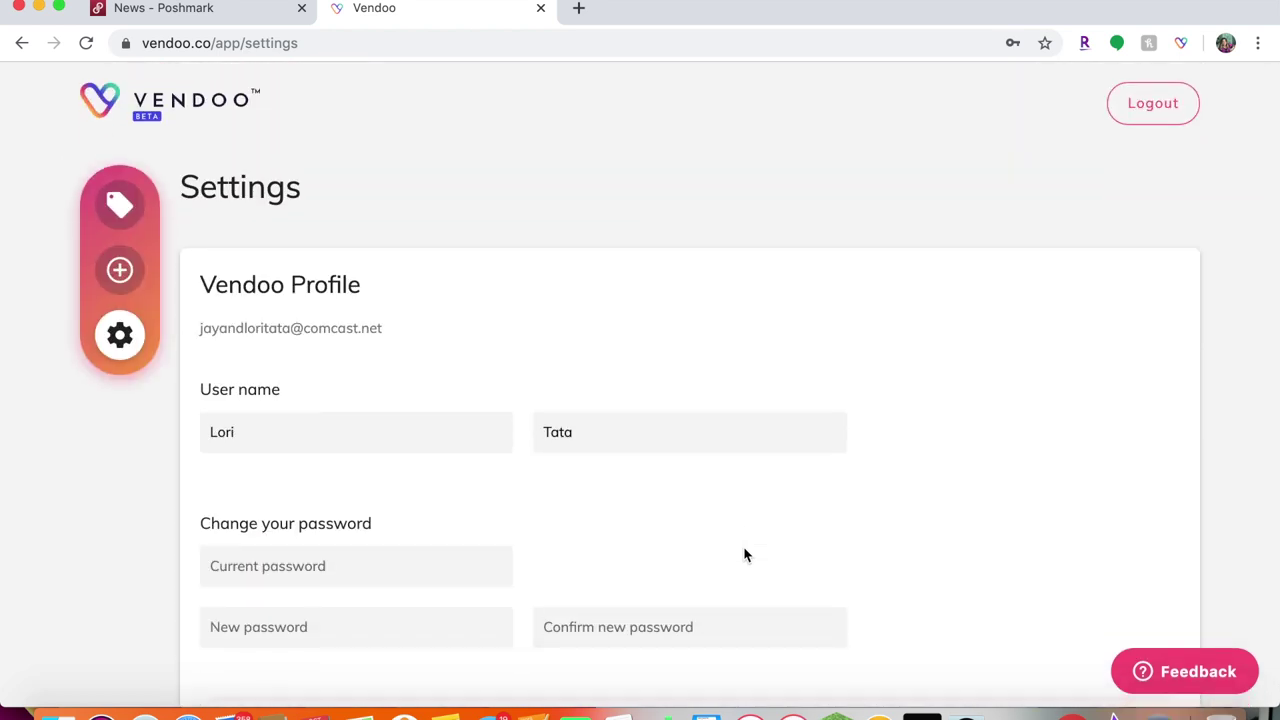
pyautogui.scroll(-5, 744, 555)
pyautogui.scroll(5, 743, 546)
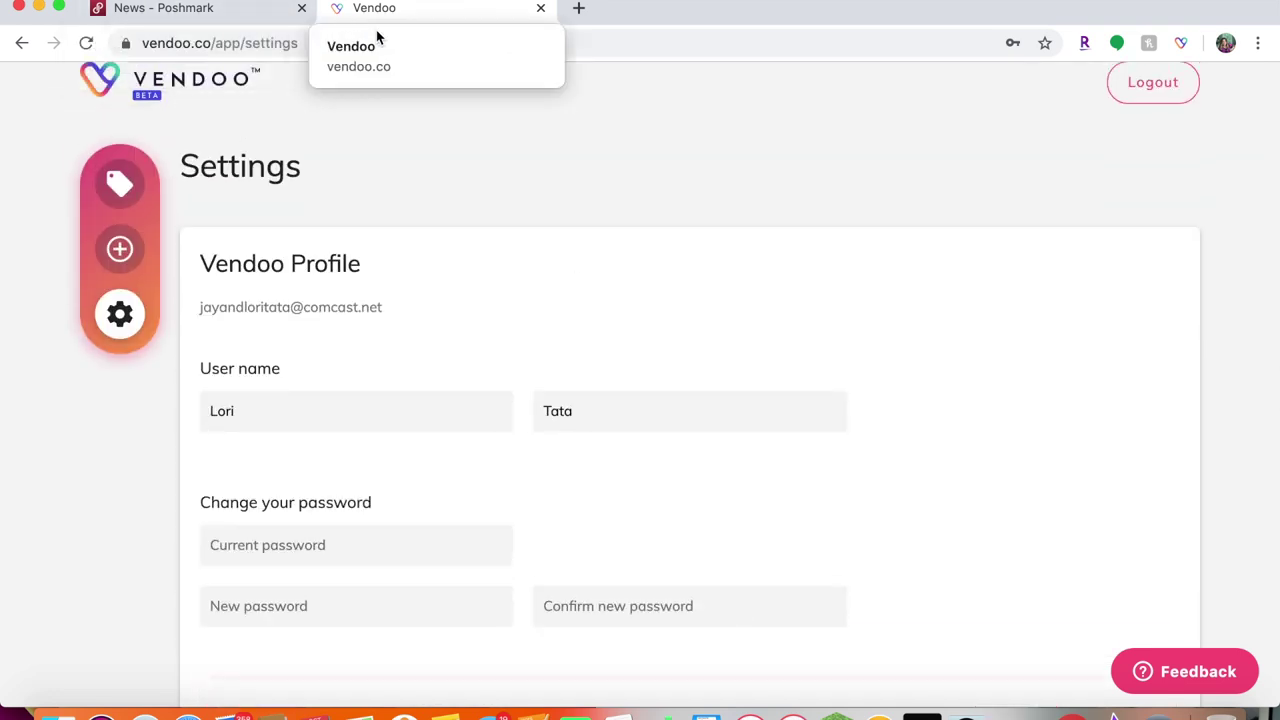
pyautogui.click(119, 184)
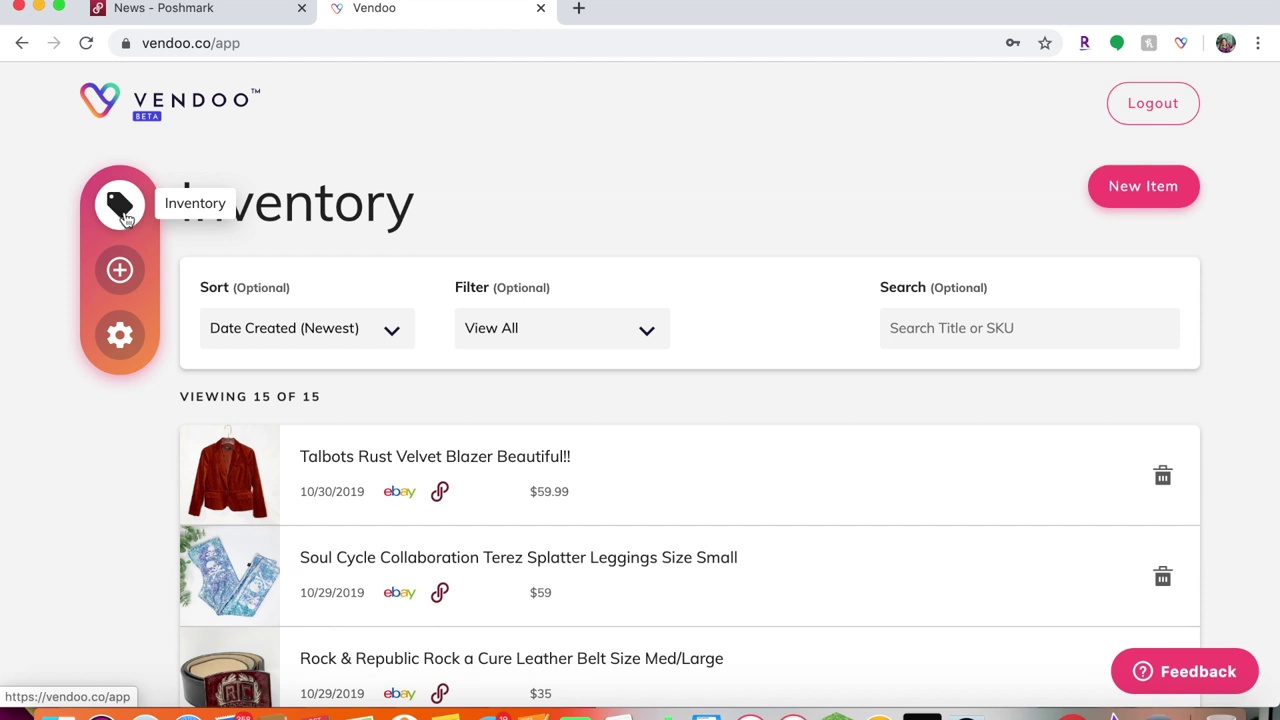
pyautogui.scroll(-5, 423, 517)
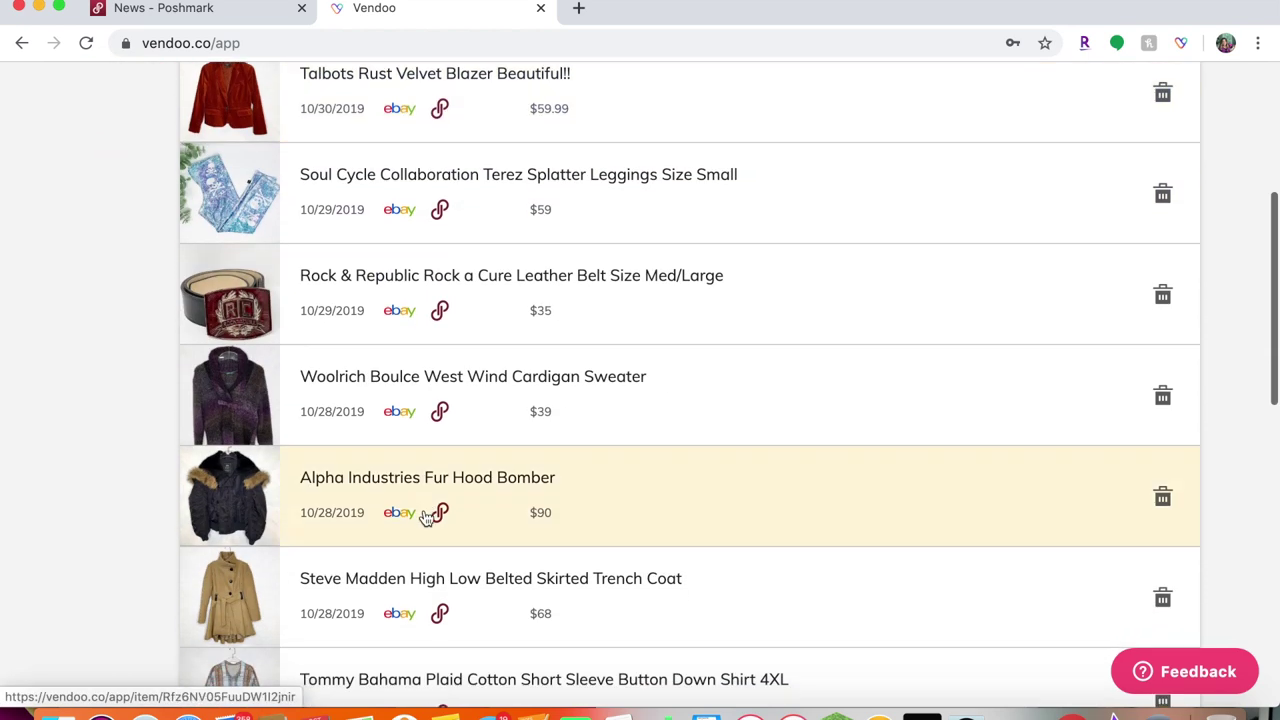
pyautogui.scroll(-10, 423, 517)
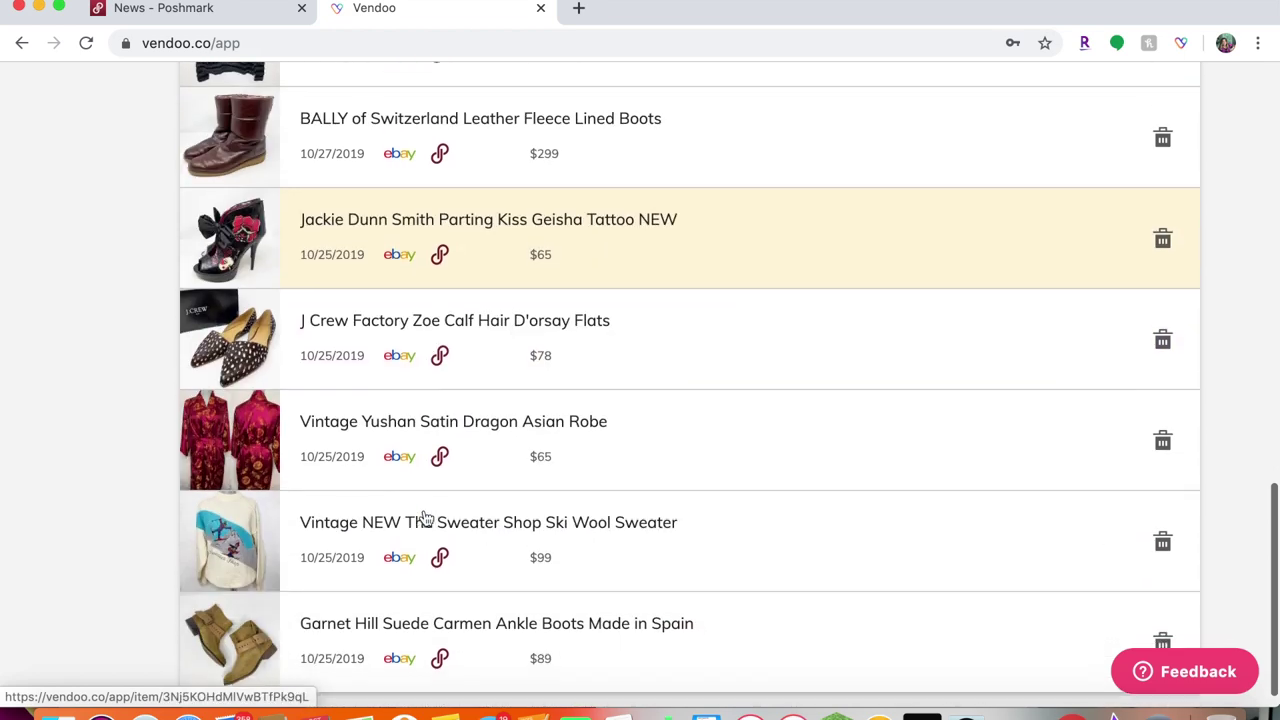
pyautogui.scroll(10, 423, 517)
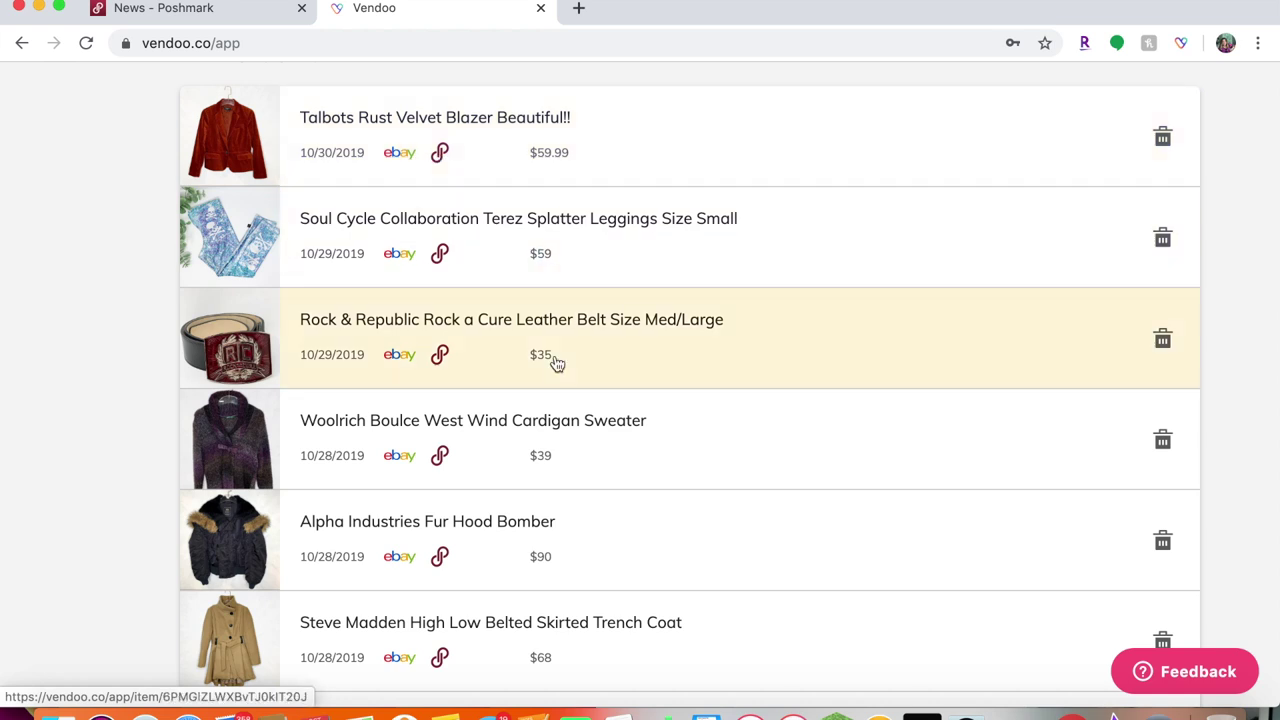
pyautogui.scroll(3, 557, 363)
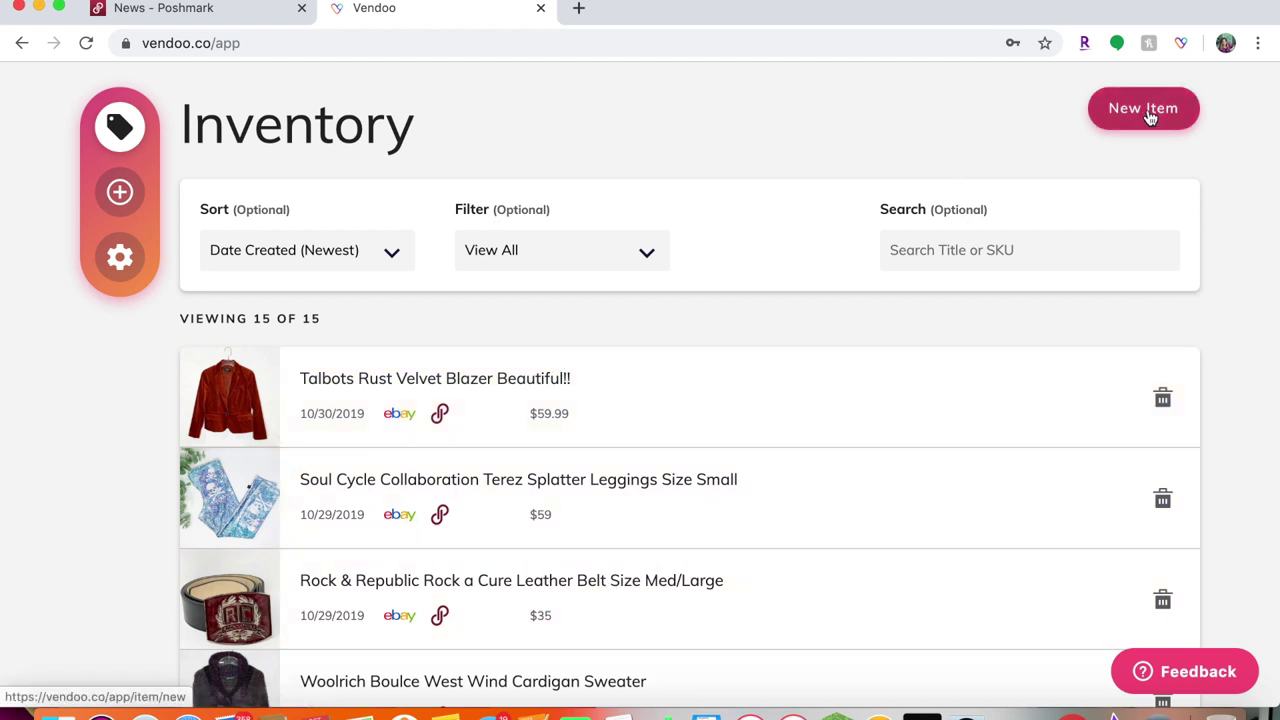
pyautogui.click(1143, 110)
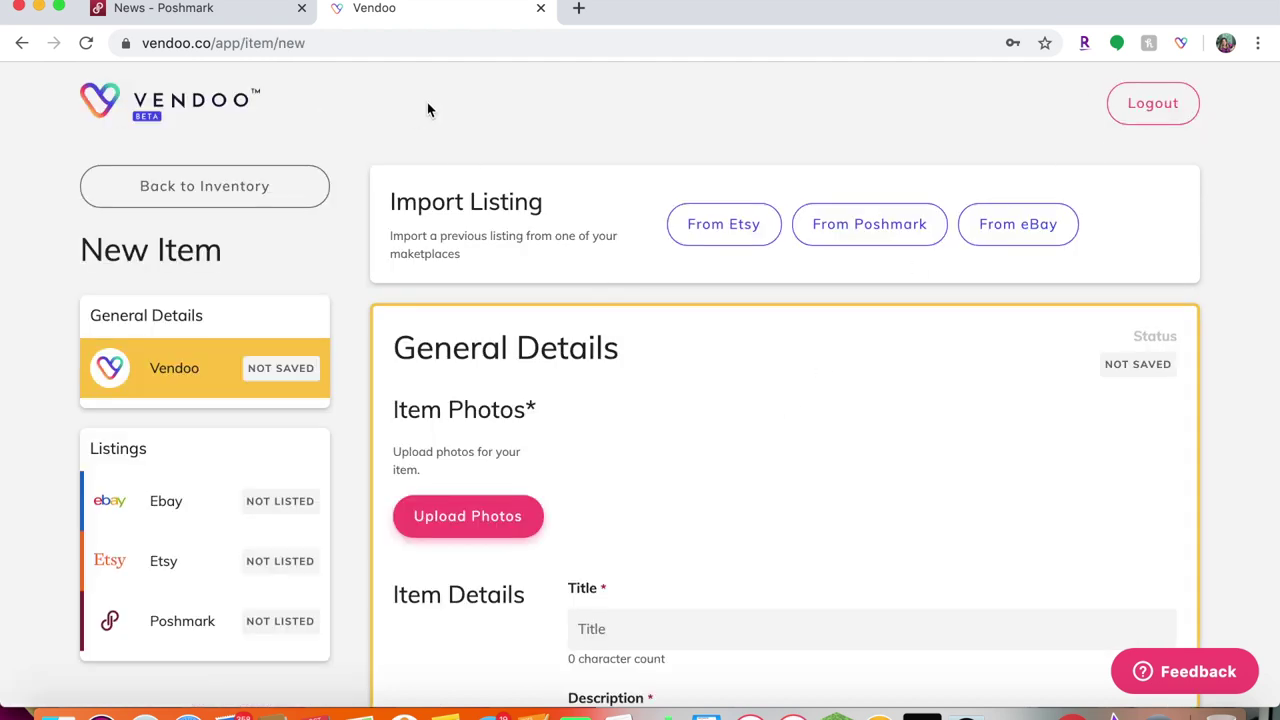
# Step: Choose Import Listing From Poshmark for a new item and close the Poshmark closet tab
pyautogui.scroll(-1, 600, 180)
pyautogui.click(843, 220)
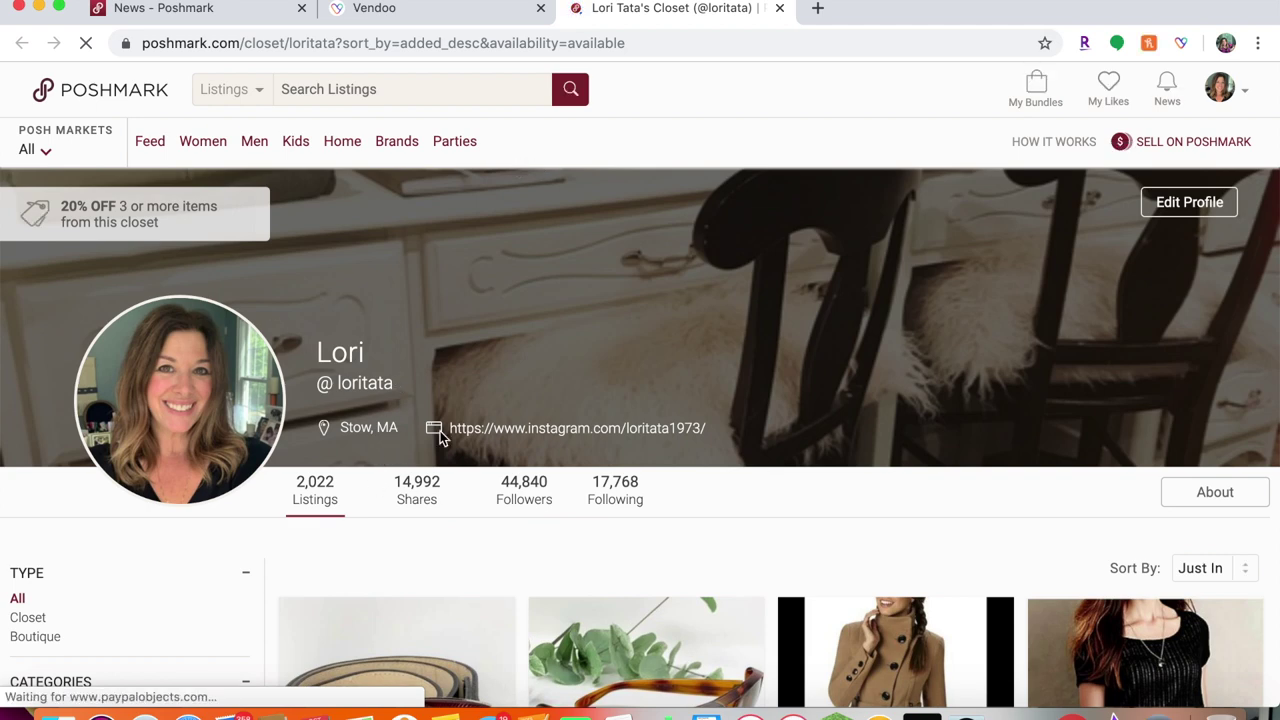
pyautogui.press('super+w')
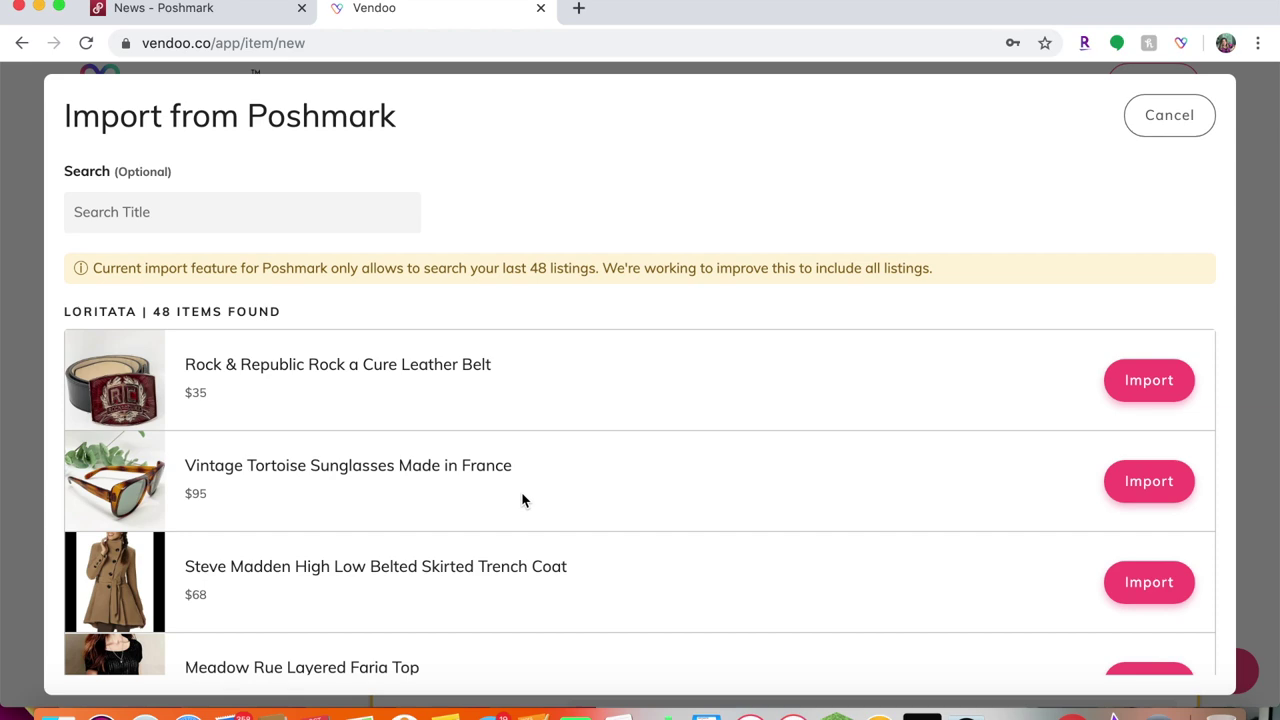
# Step: Find and import the Madewell Men's Skinny Skinny Distressed Jeans from the Poshmark list
pyautogui.scroll(-5, 522, 500)
pyautogui.scroll(2, 522, 500)
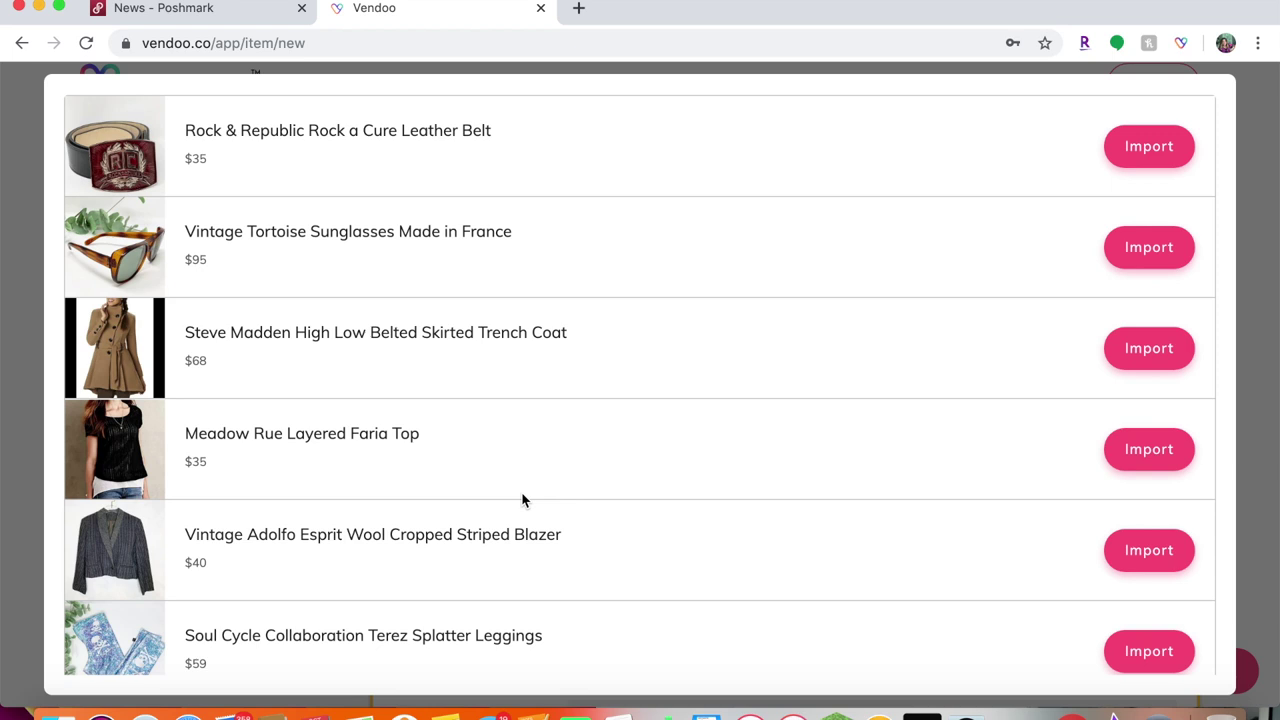
pyautogui.scroll(-4, 722, 560)
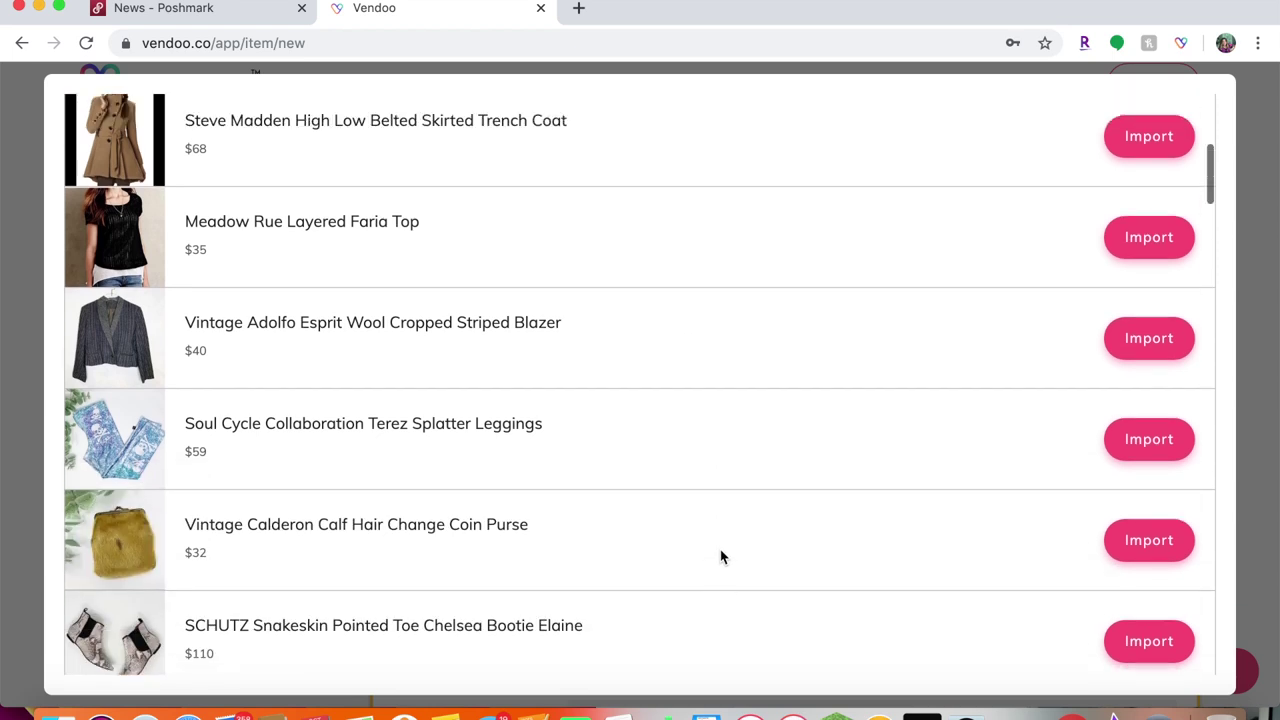
pyautogui.scroll(1, 722, 556)
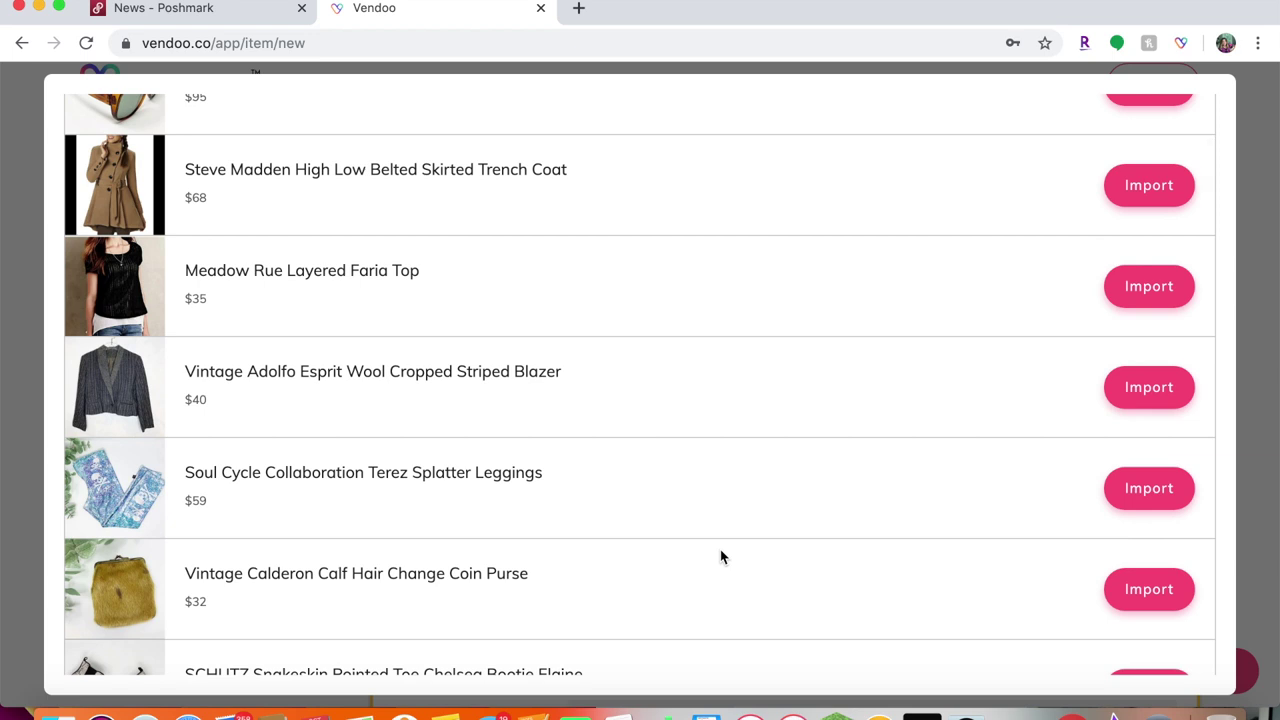
pyautogui.scroll(-4, 722, 557)
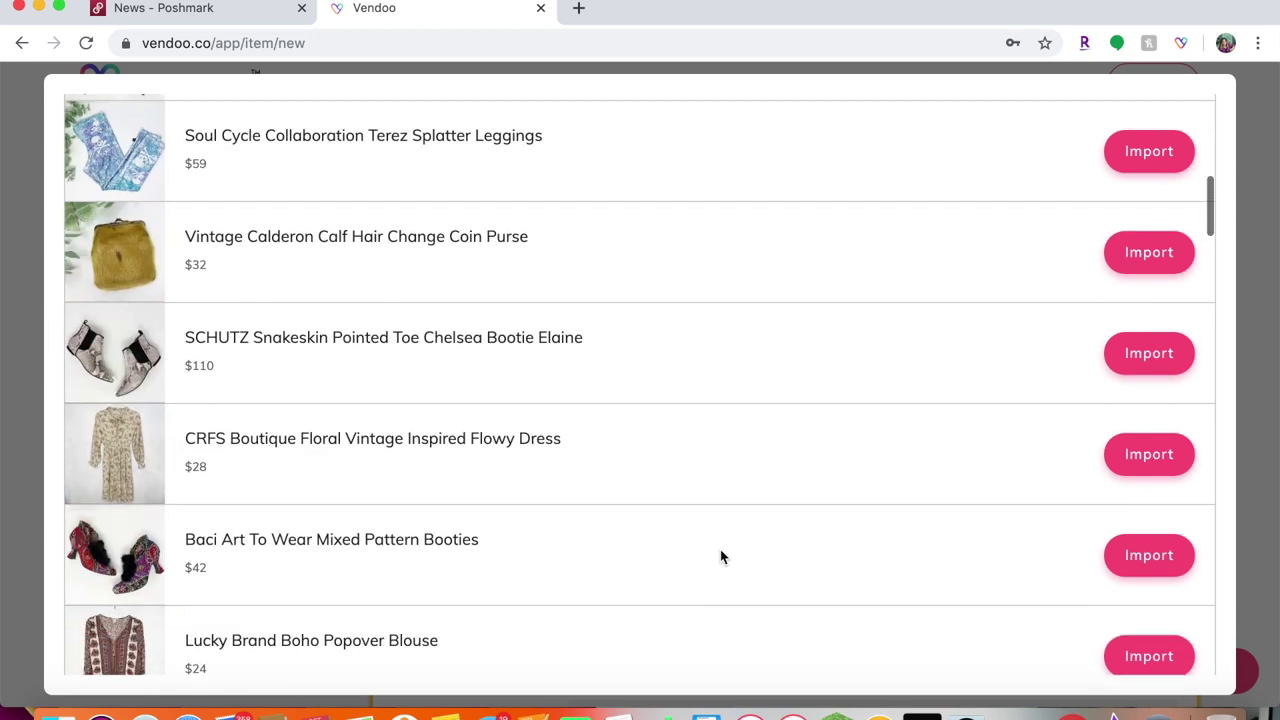
pyautogui.scroll(1, 722, 556)
pyautogui.scroll(-15, 722, 556)
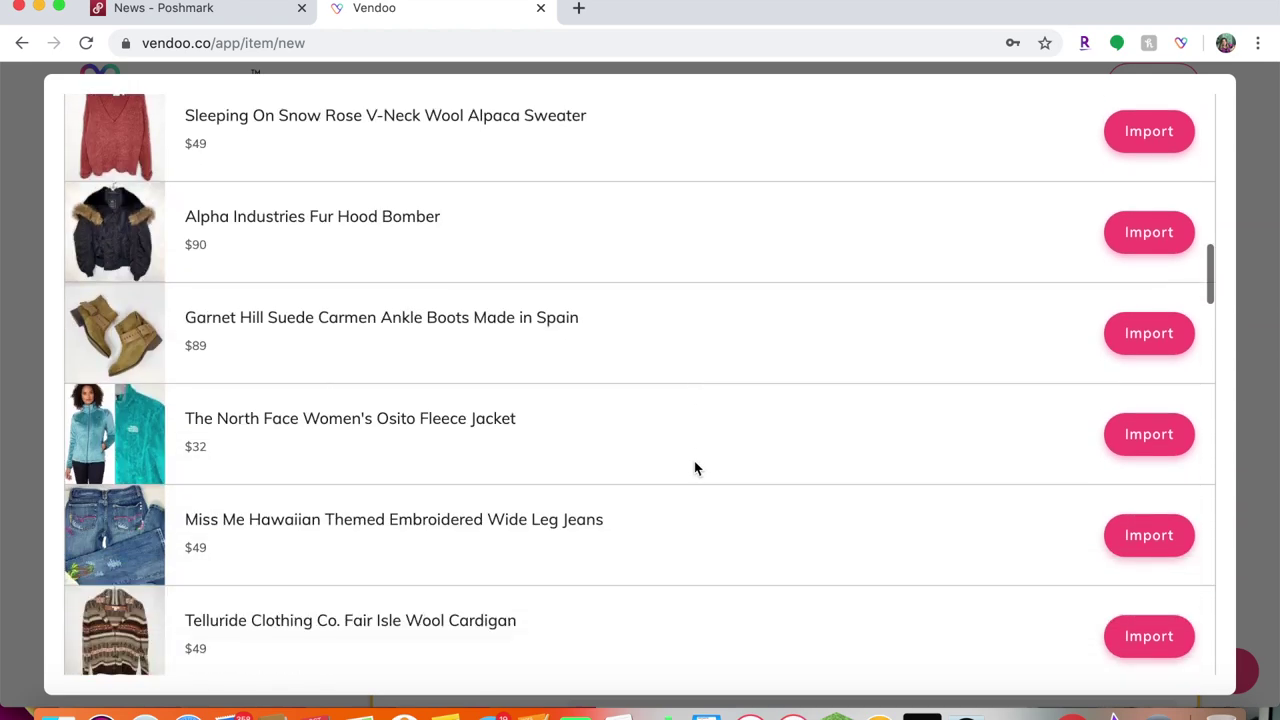
pyautogui.scroll(10, 697, 468)
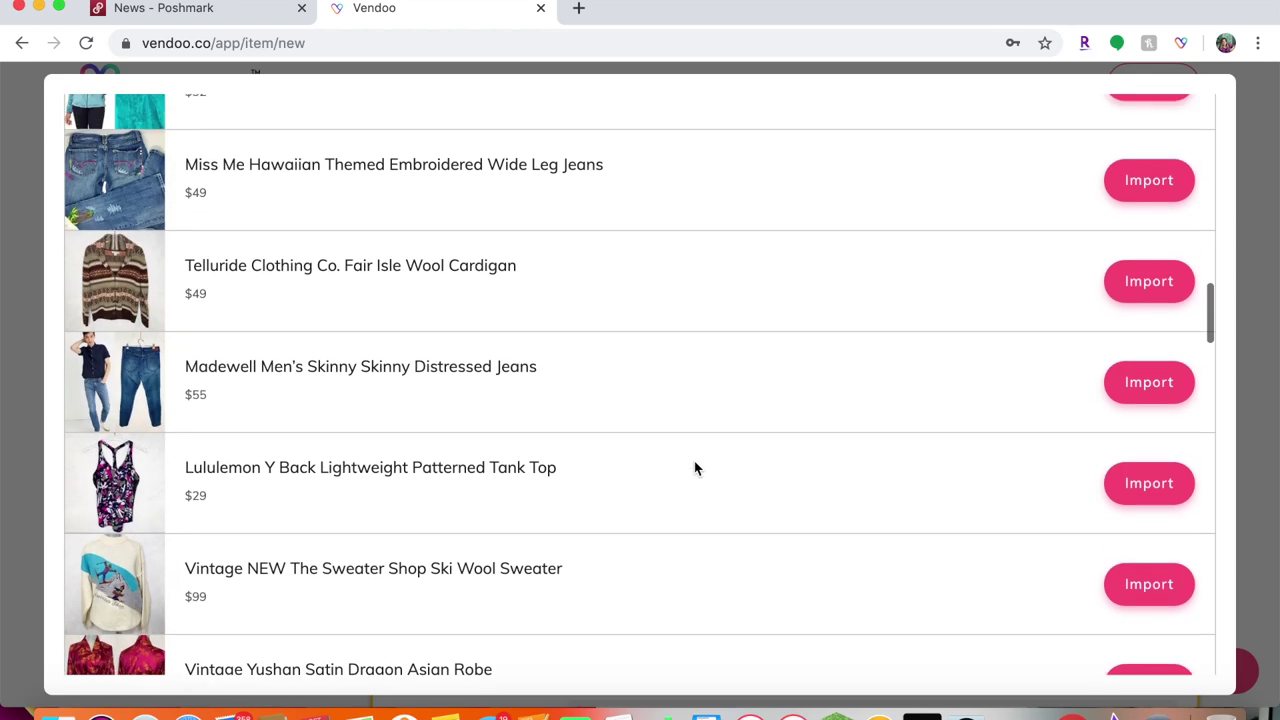
pyautogui.scroll(8, 697, 468)
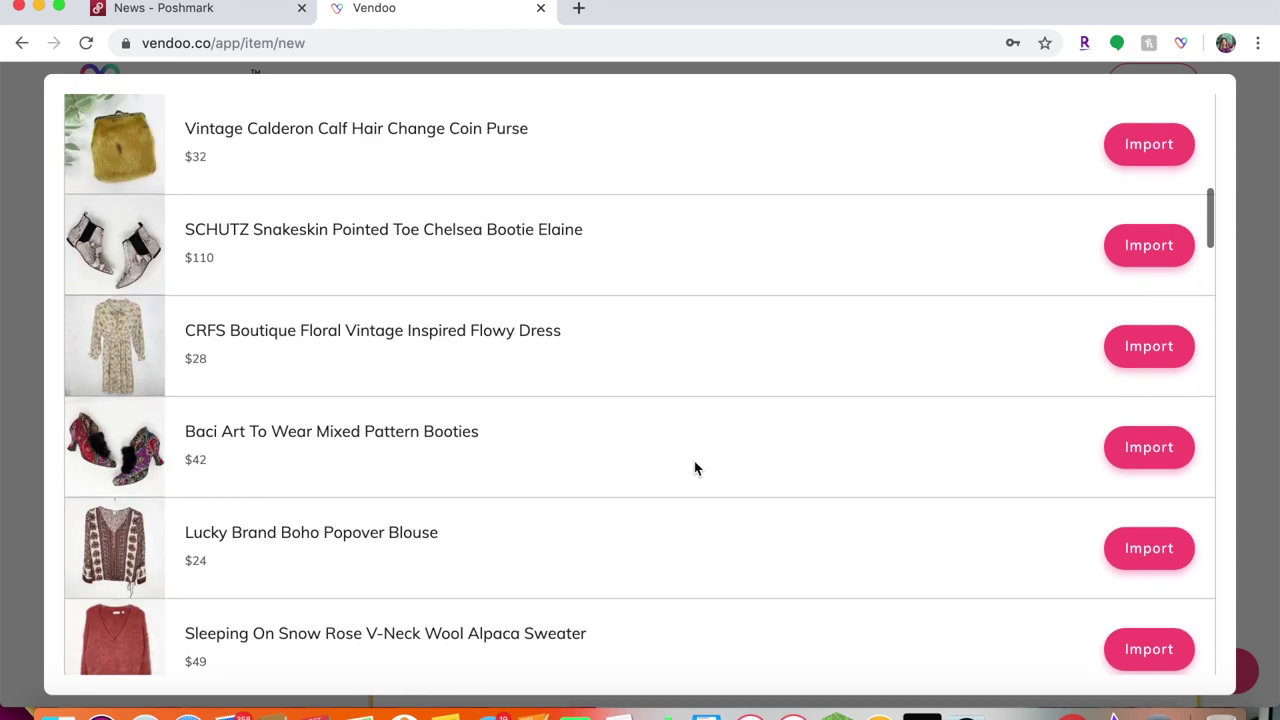
pyautogui.scroll(6, 695, 470)
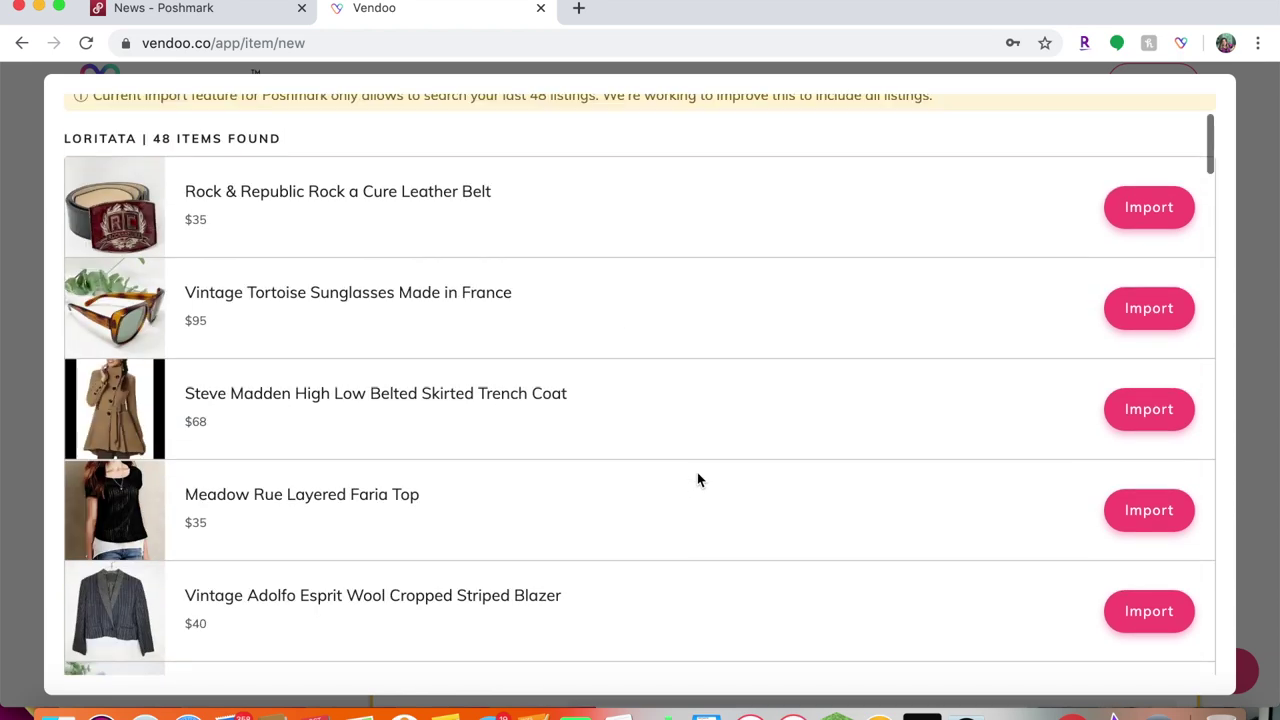
pyautogui.scroll(-15, 697, 473)
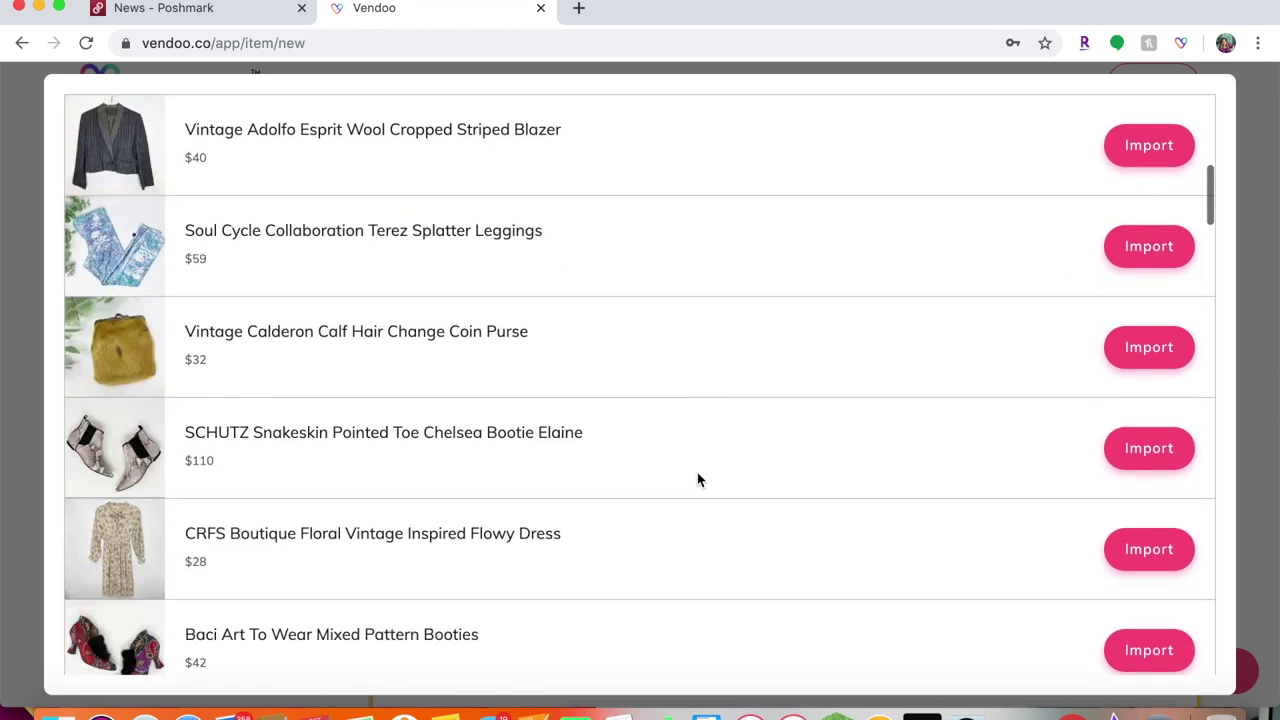
pyautogui.scroll(-5, 697, 479)
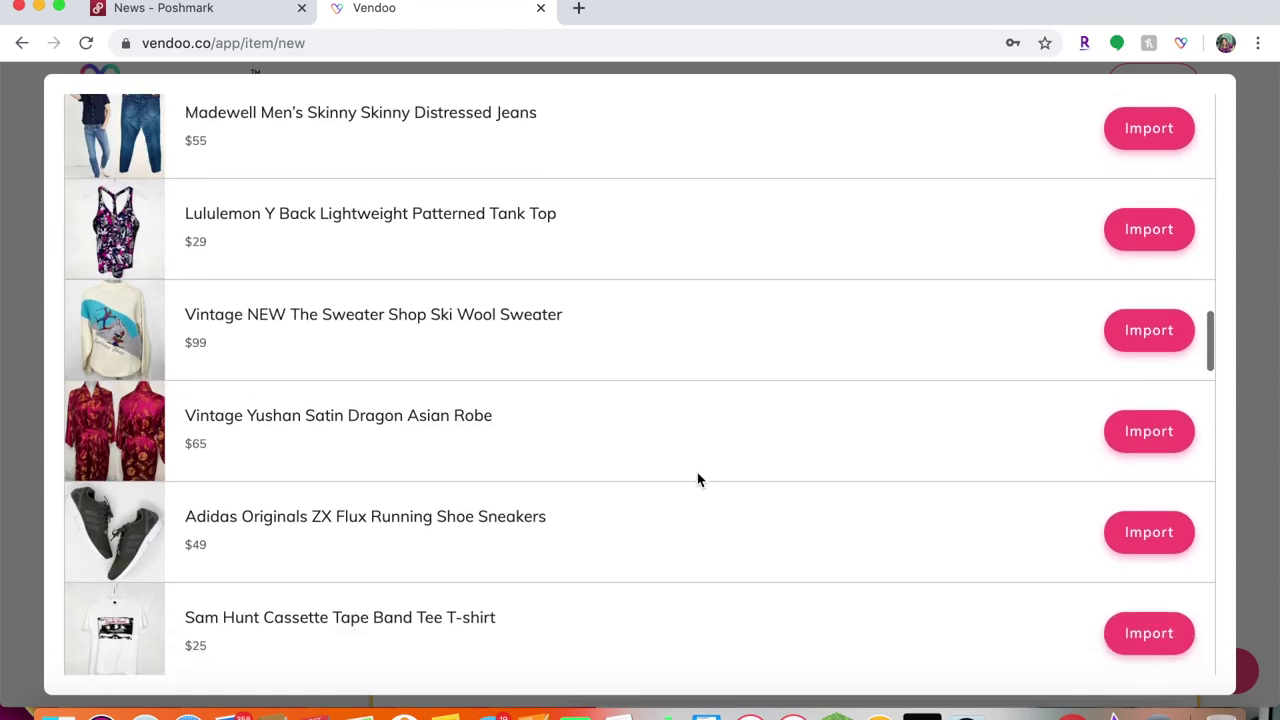
pyautogui.scroll(2, 697, 479)
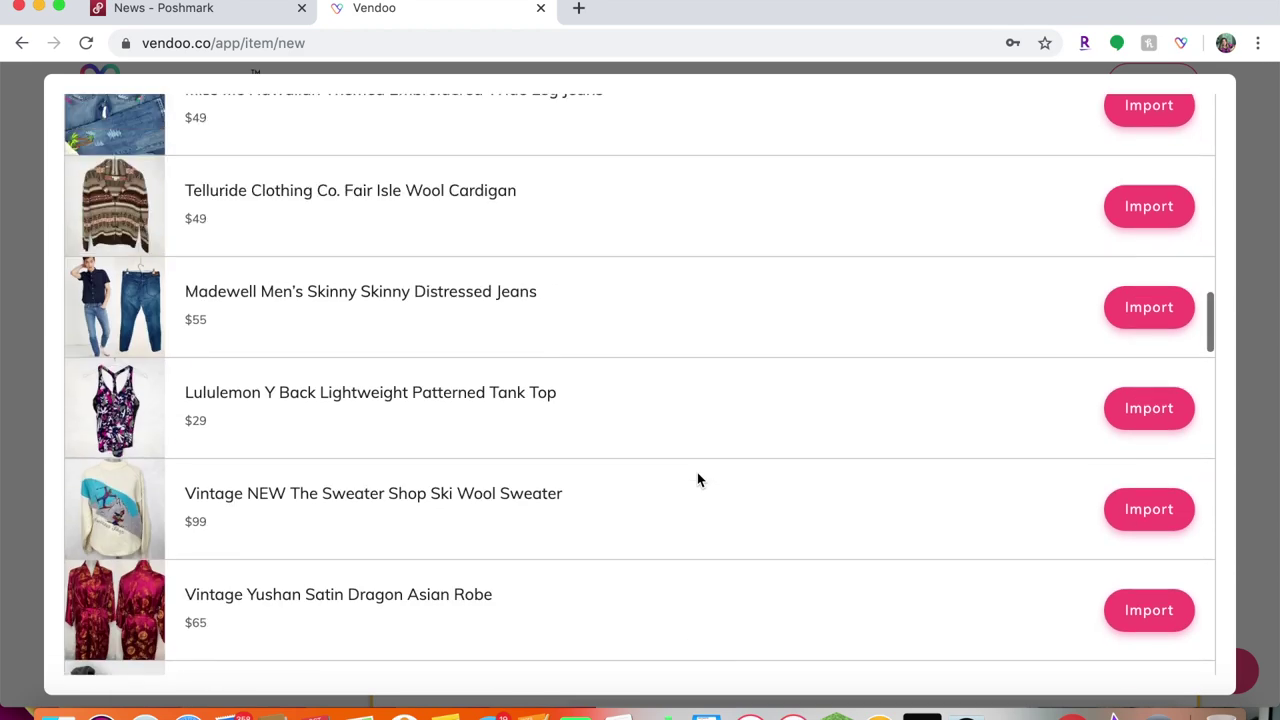
pyautogui.click(1150, 313)
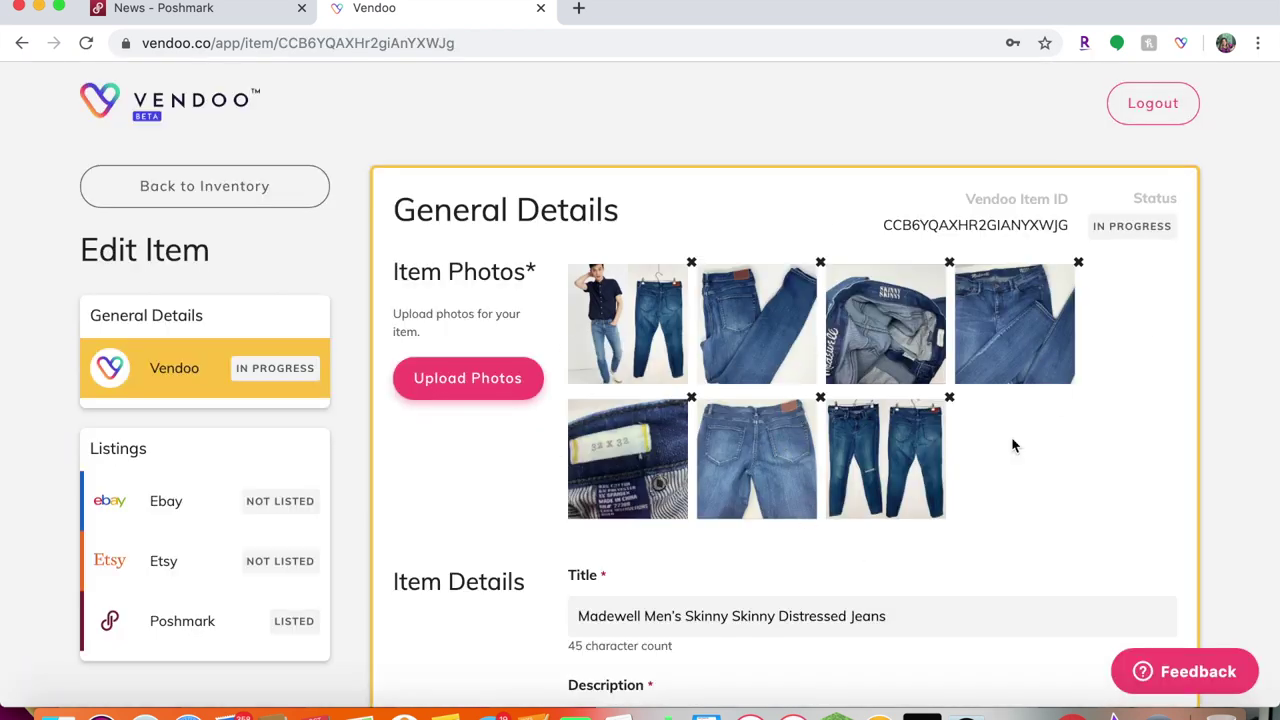
# Step: Append 'Size 32x32' to the jeans title and delete the first photo showing the man wearing them
pyautogui.scroll(-5, 760, 445)
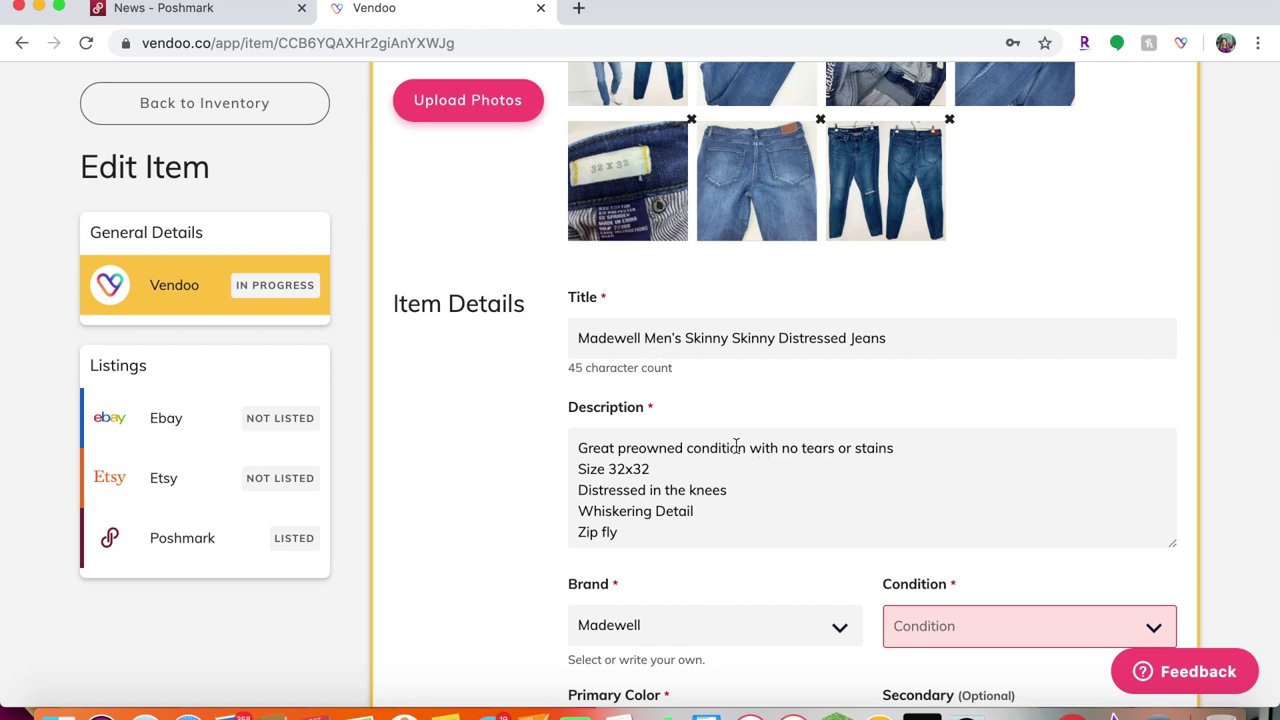
pyautogui.click(907, 343)
pyautogui.write('Size')
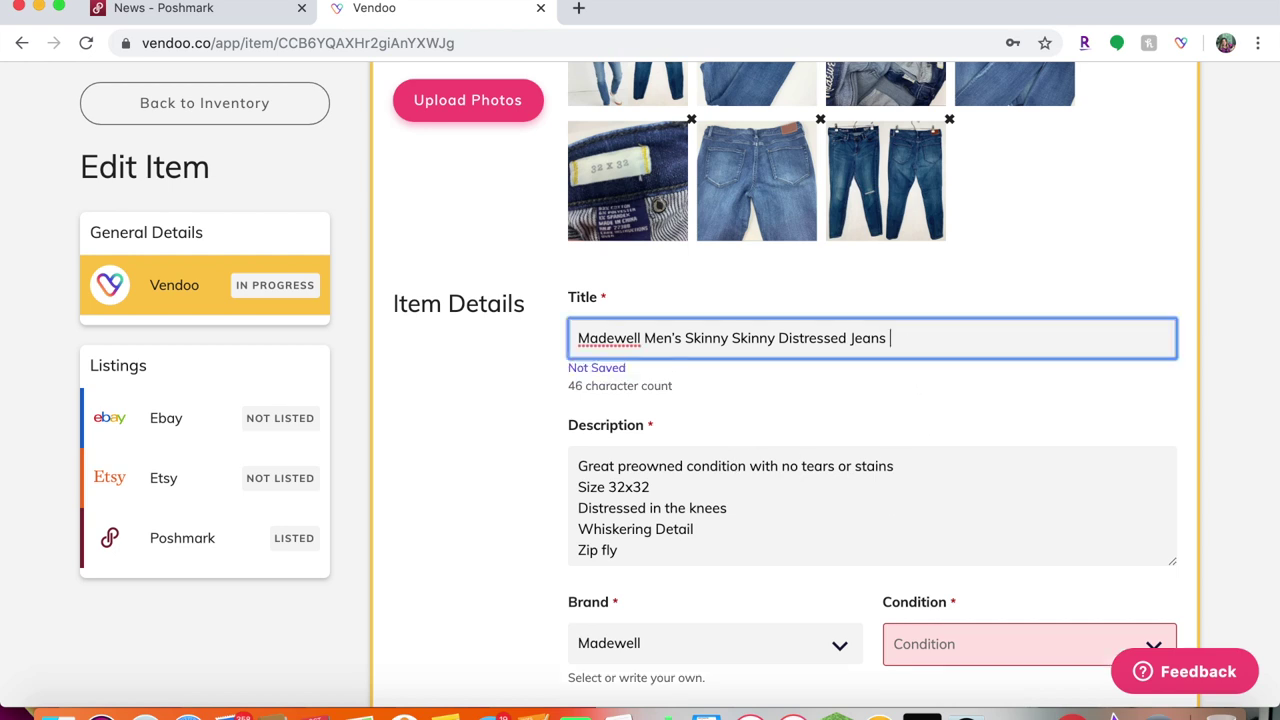
pyautogui.write(' 32')
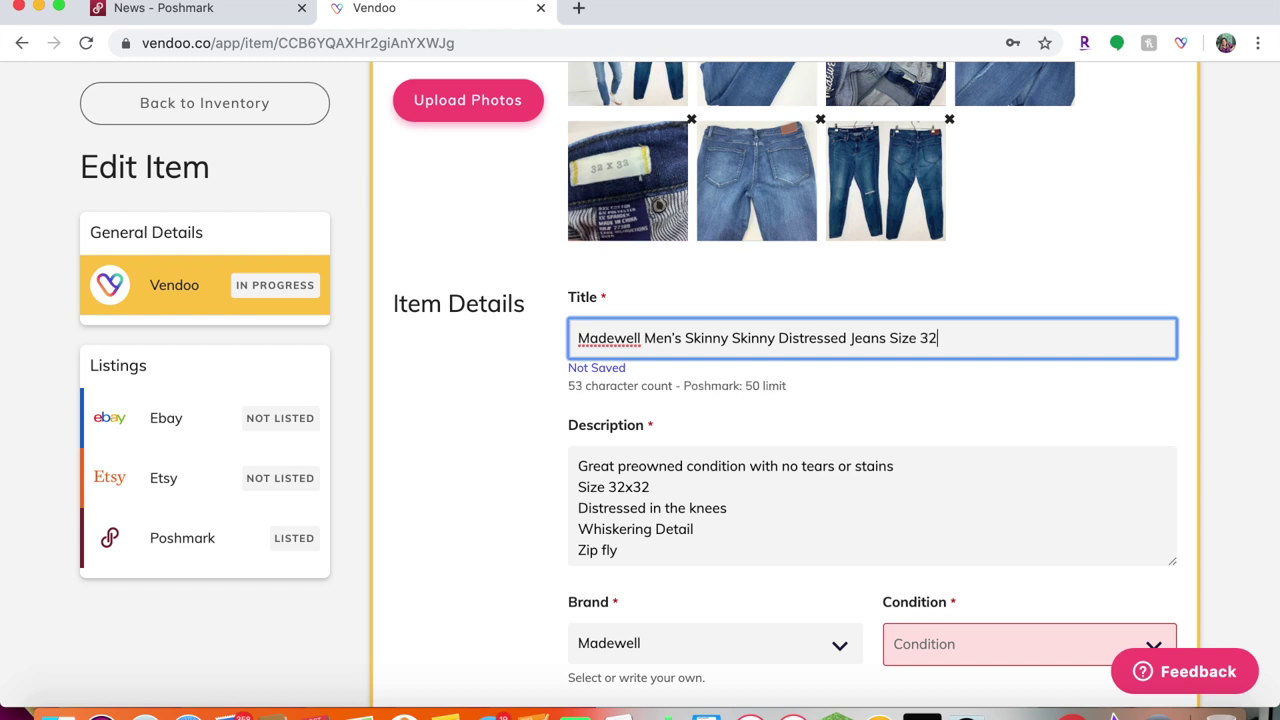
pyautogui.write('x32')
pyautogui.scroll(3, 913, 352)
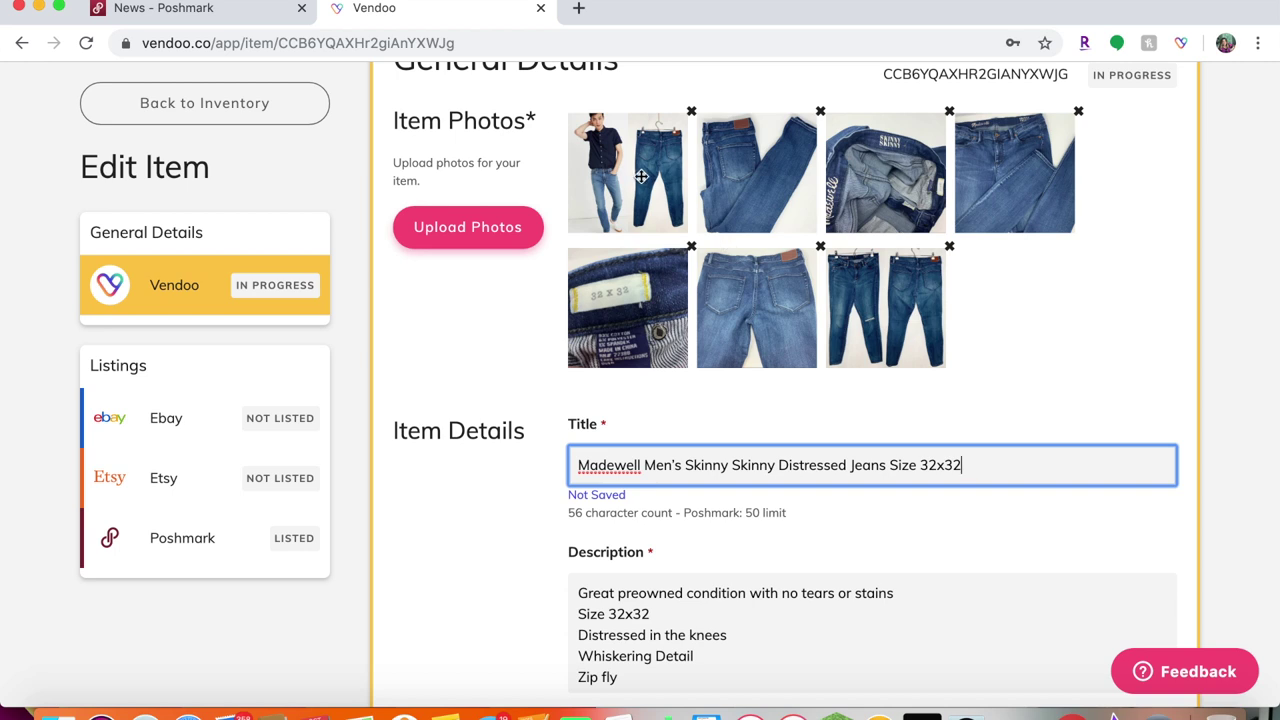
pyautogui.scroll(2, 618, 195)
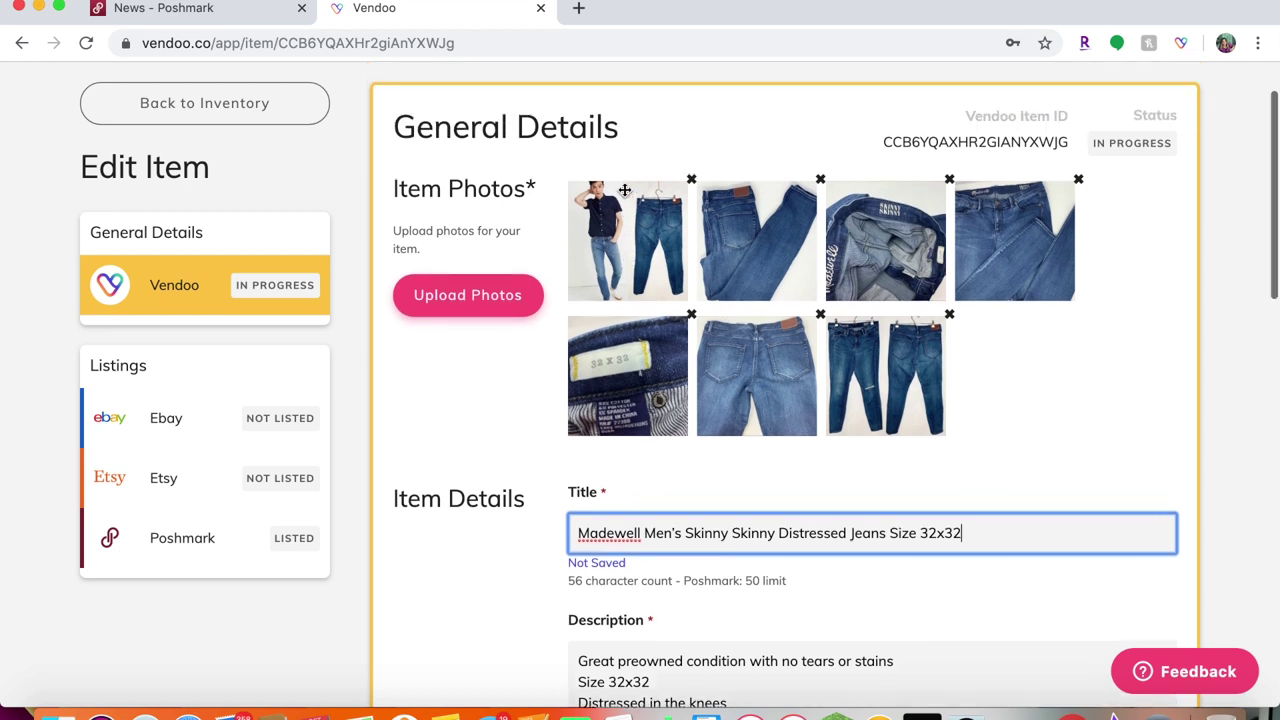
pyautogui.click(620, 228)
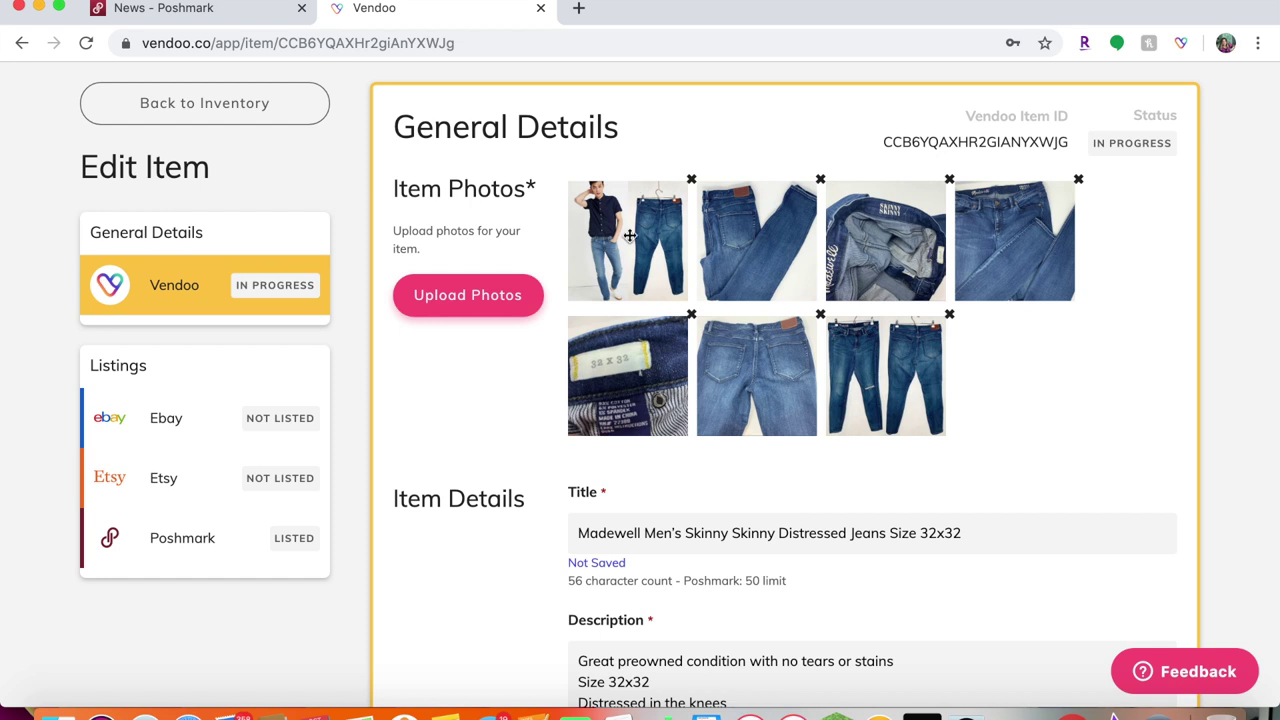
pyautogui.click(691, 181)
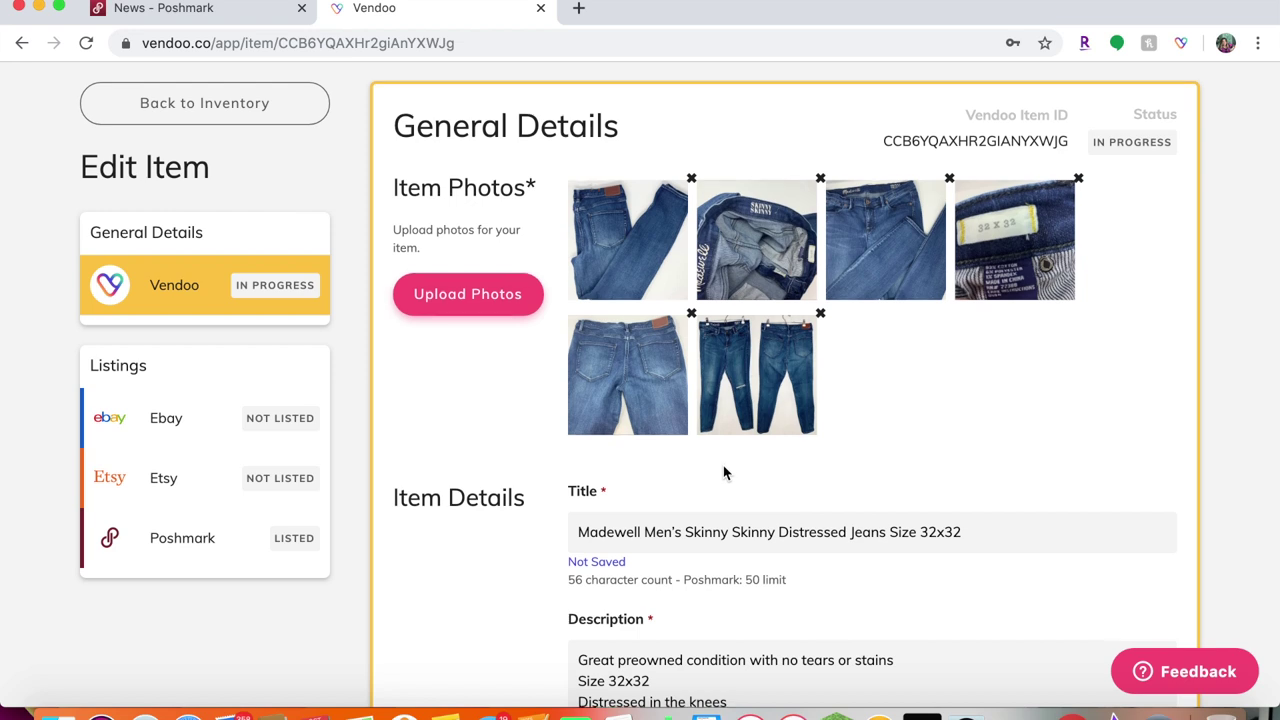
pyautogui.scroll(-5, 938, 325)
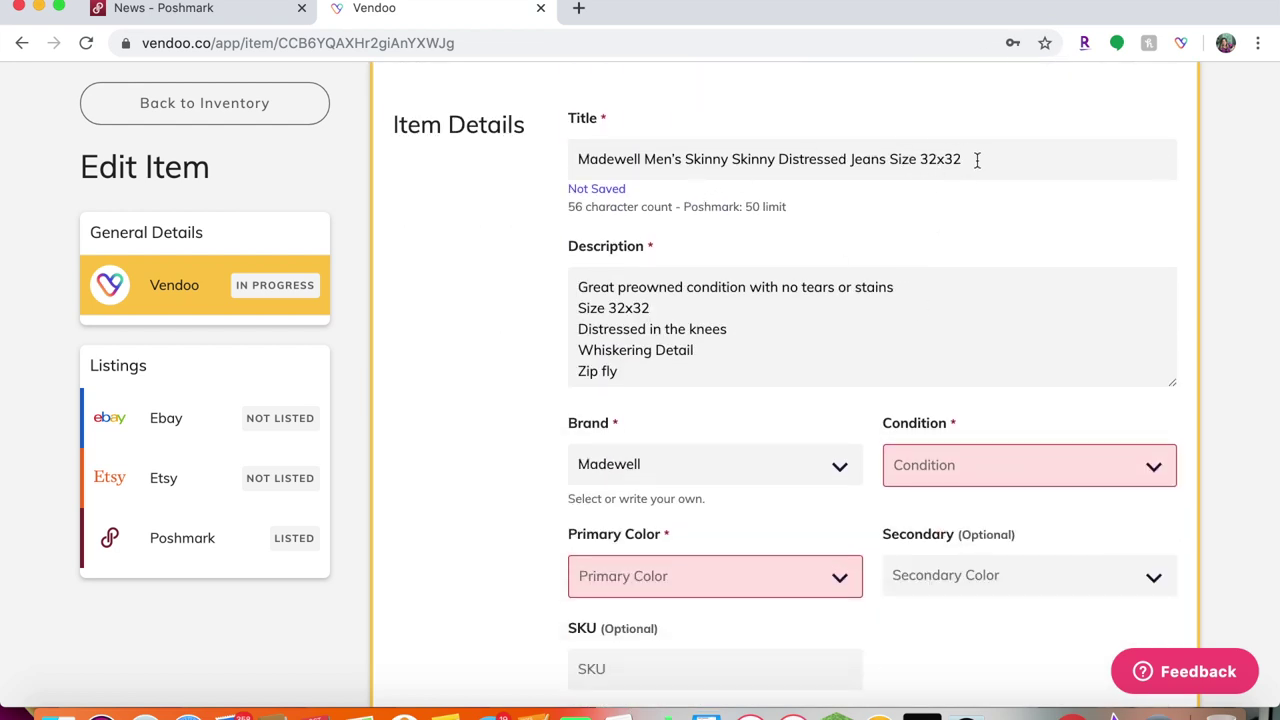
# Step: Set the jeans' condition to Pre-Owned
pyautogui.scroll(-1, 760, 374)
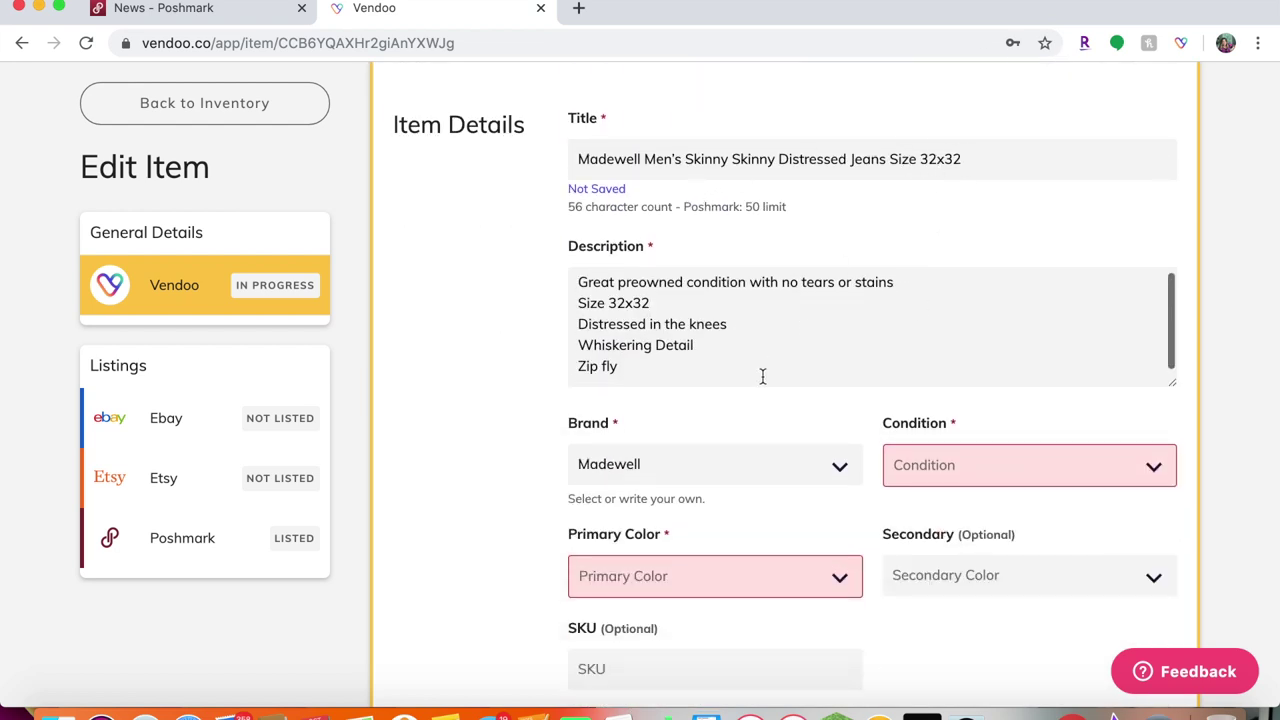
pyautogui.click(1157, 474)
pyautogui.click(1031, 513)
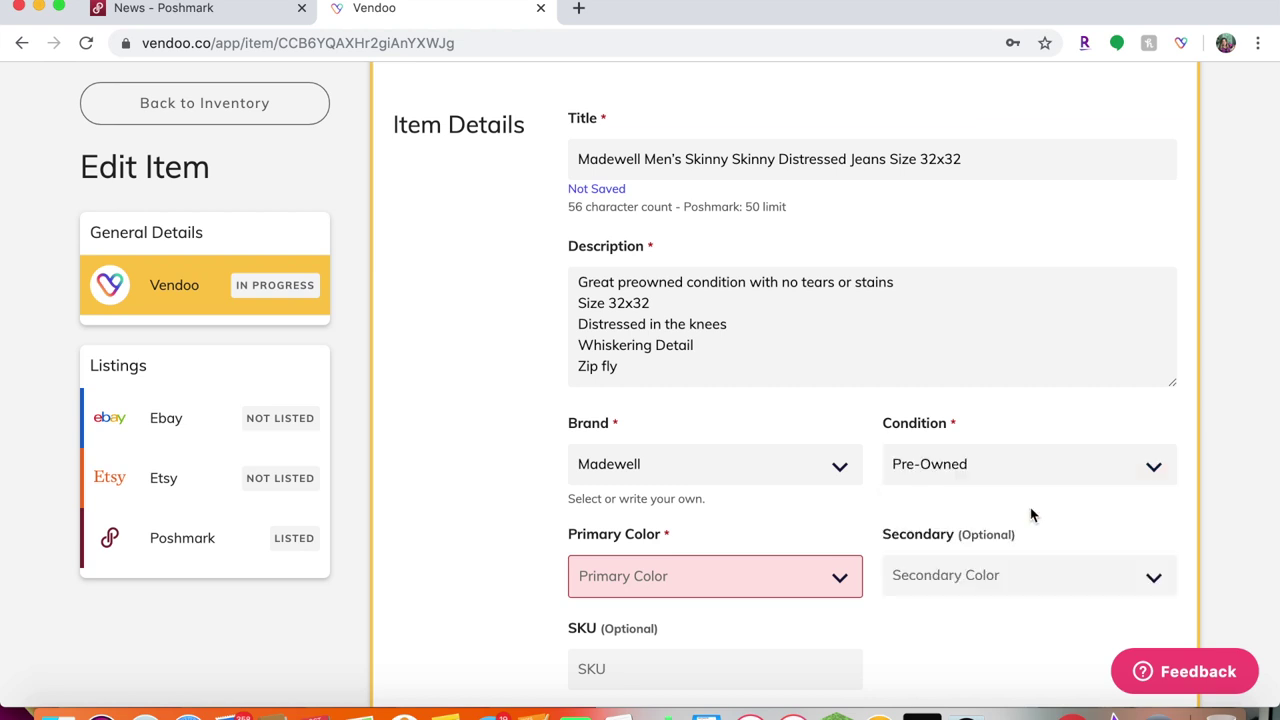
pyautogui.click(1155, 478)
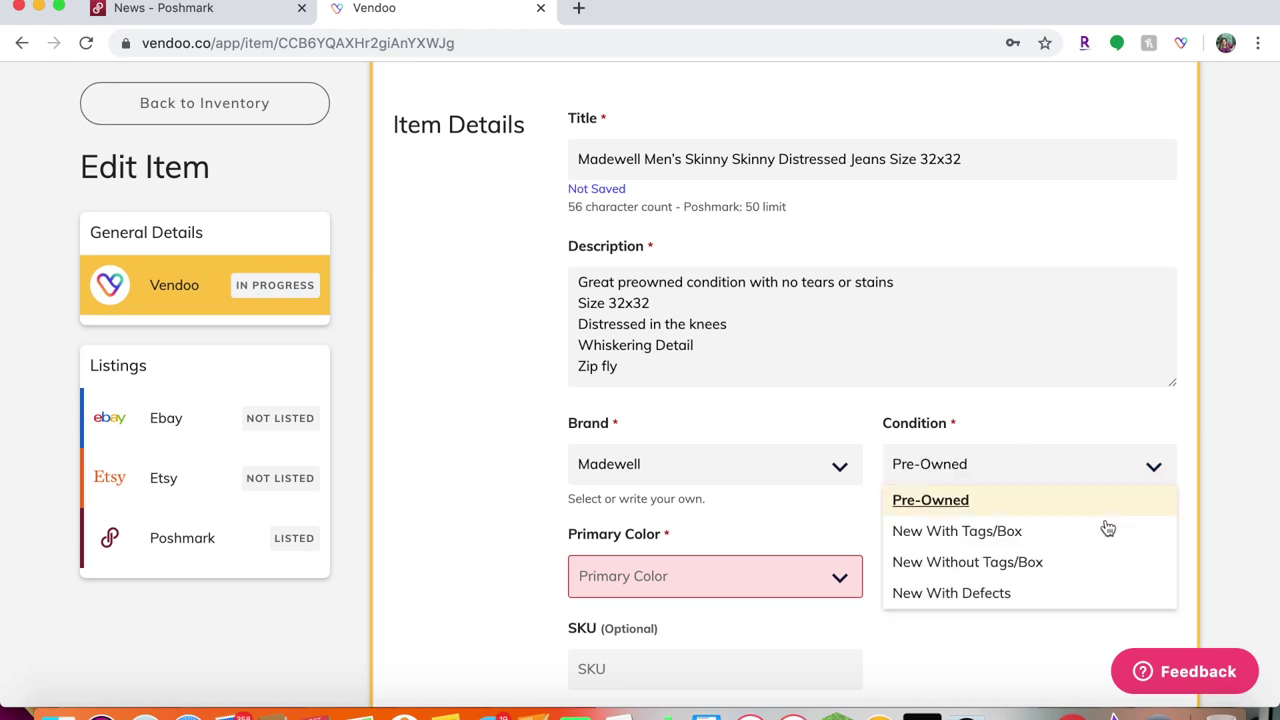
# Step: Set the jeans' primary colour to Blue
pyautogui.click(840, 578)
pyautogui.scroll(-4, 840, 583)
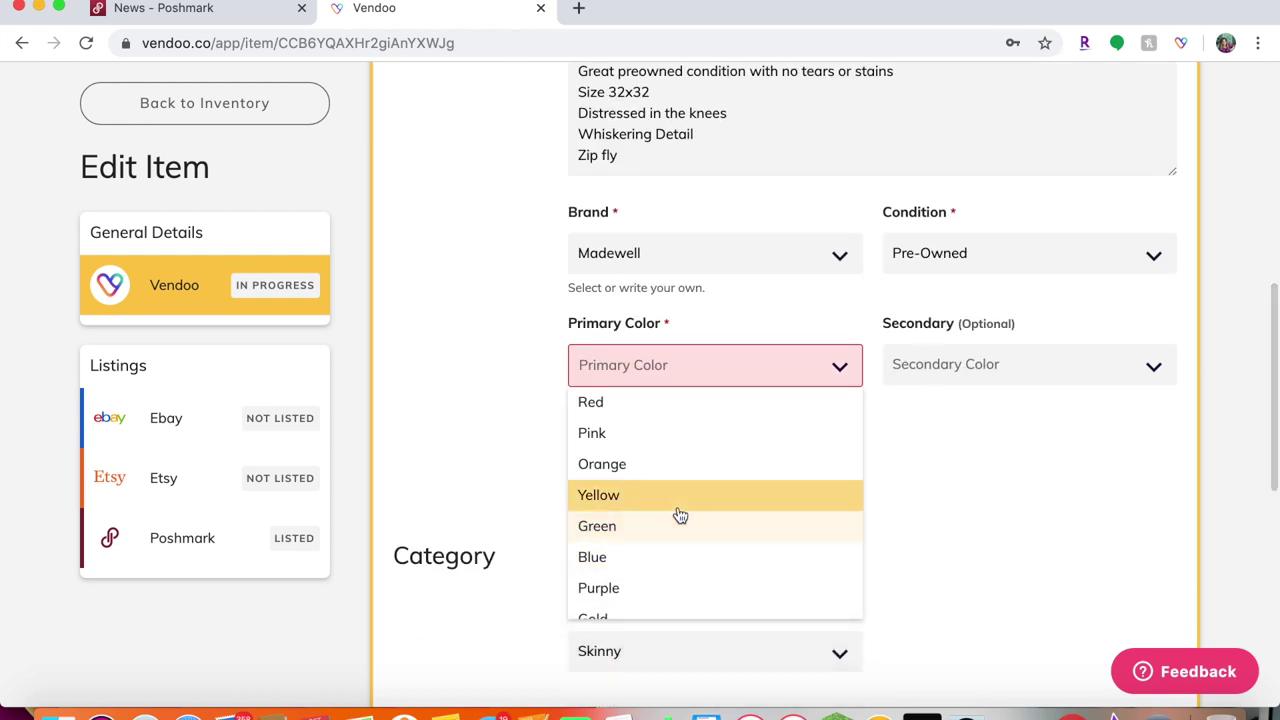
pyautogui.click(680, 558)
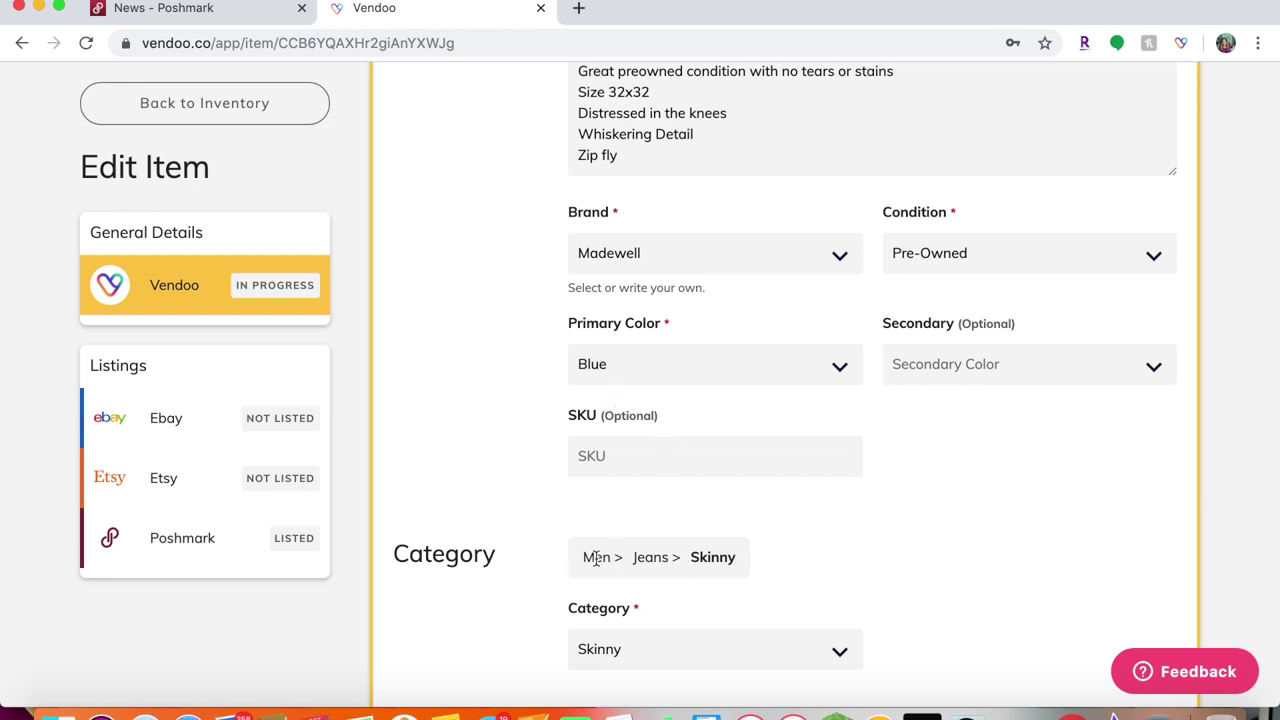
pyautogui.scroll(-3, 755, 598)
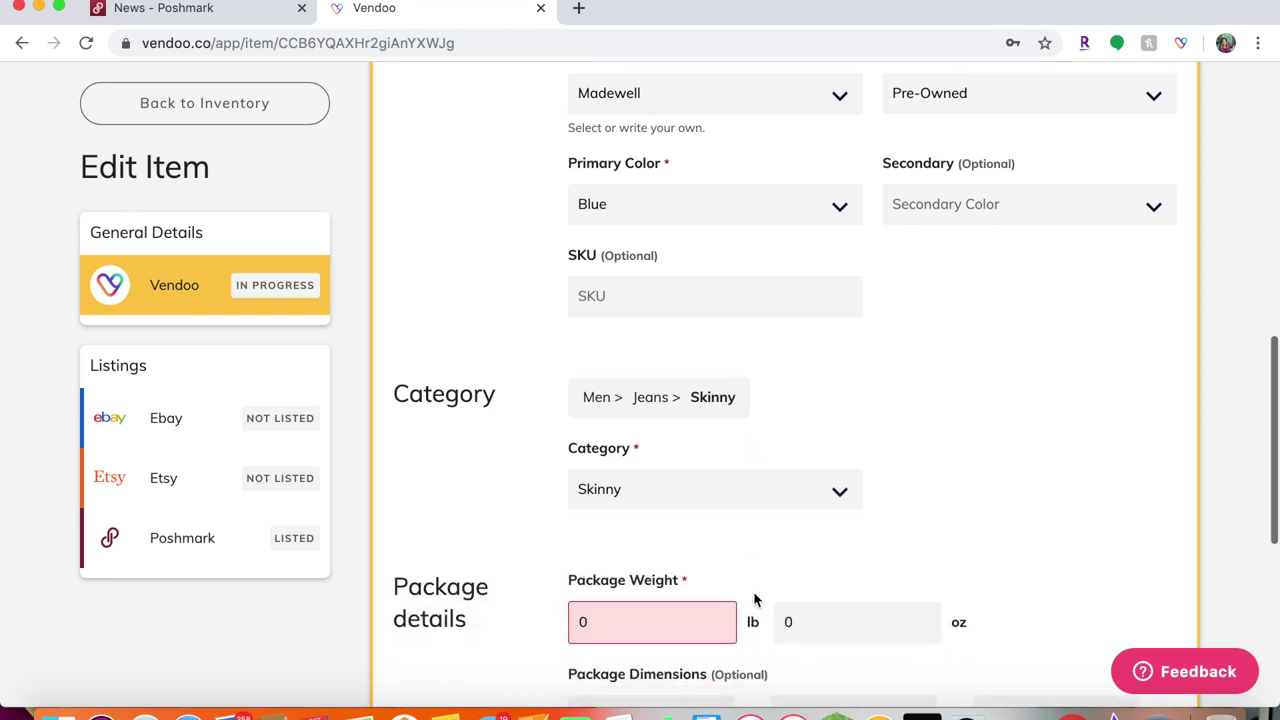
pyautogui.scroll(-1, 614, 592)
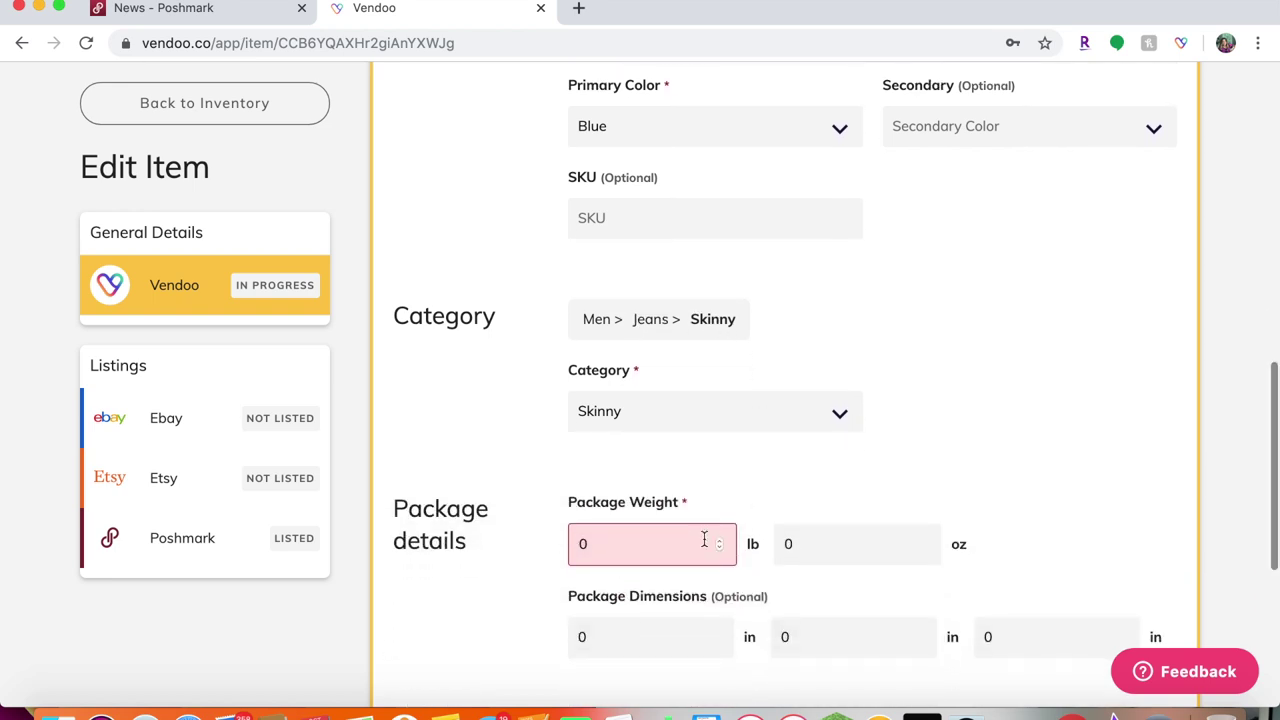
# Step: Change the package weight from 0 lb to 1 lb
pyautogui.click(649, 545)
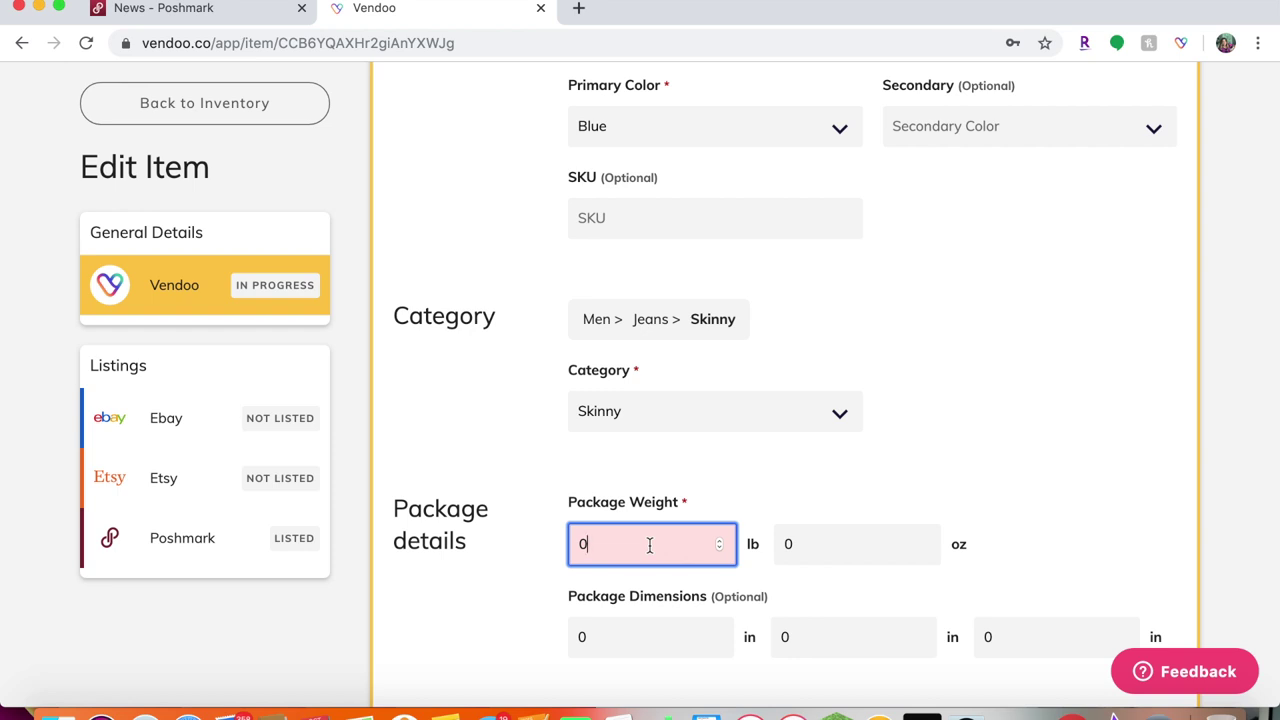
pyautogui.press('BackSpace')
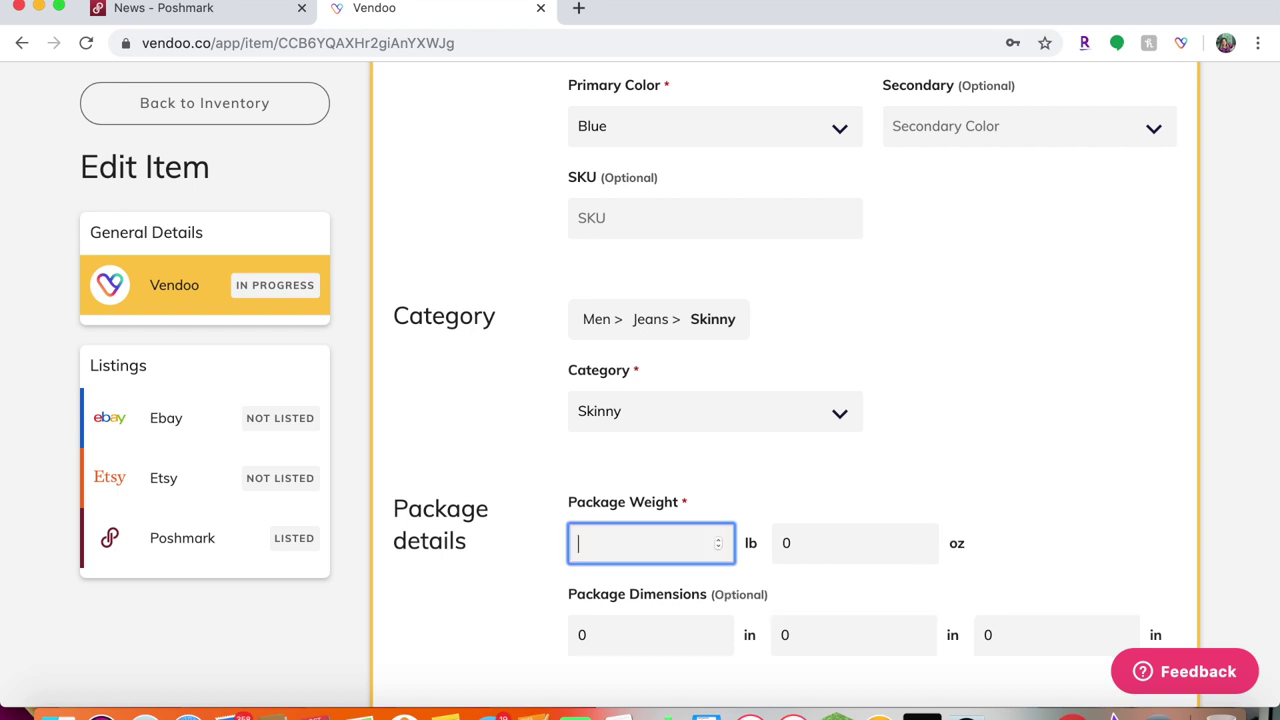
pyautogui.write('1')
pyautogui.click(888, 586)
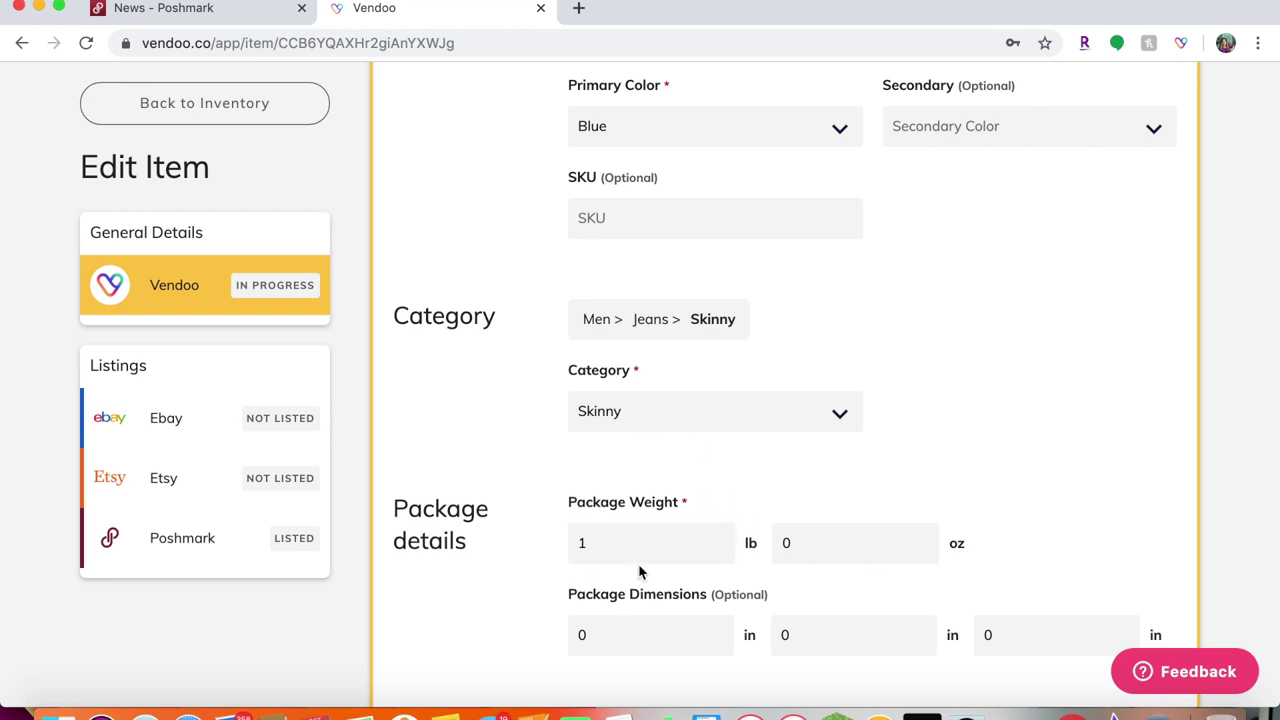
pyautogui.scroll(-3, 663, 562)
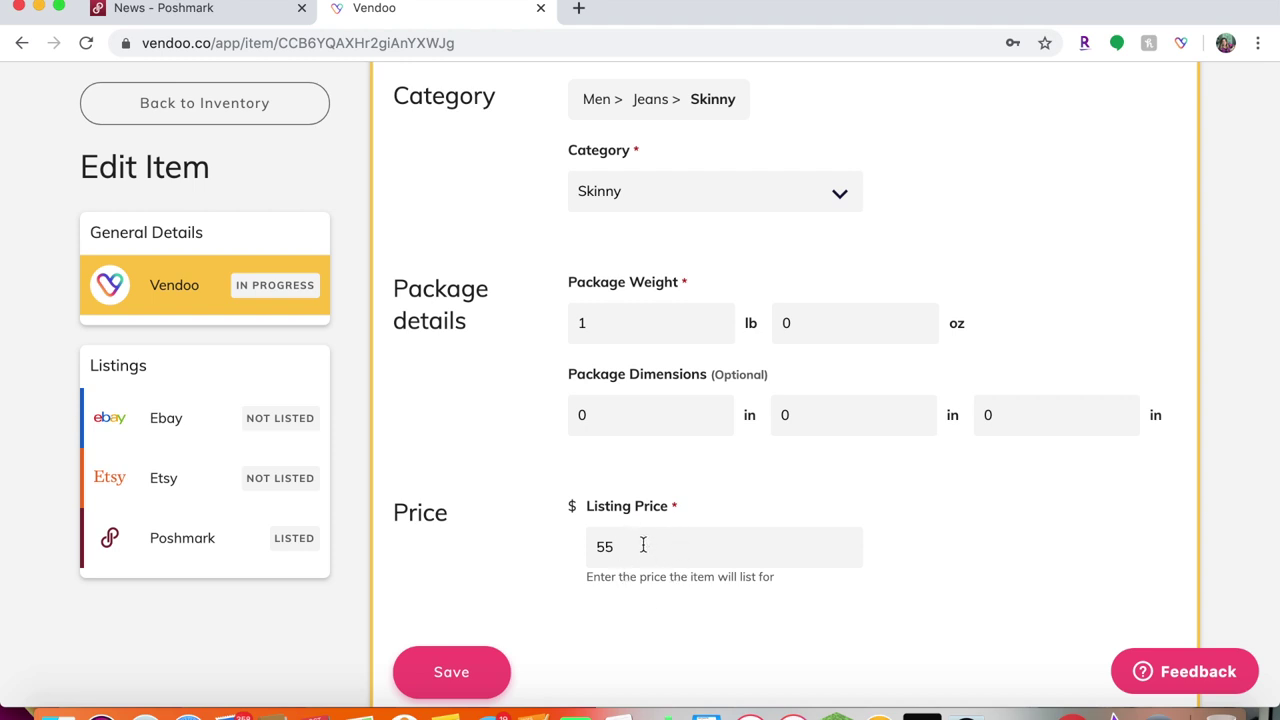
# Step: Save the Madewell jeans item's general details, then bring up its eBay Details
pyautogui.scroll(-2, 781, 519)
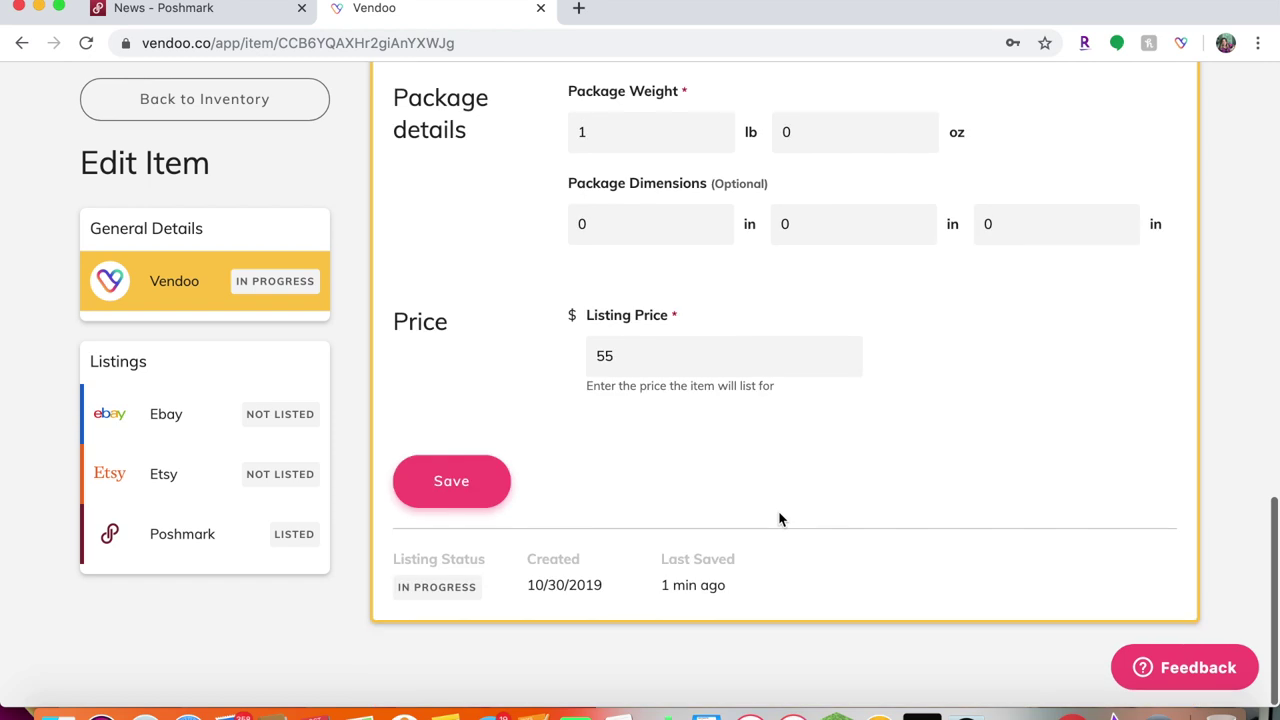
pyautogui.click(457, 493)
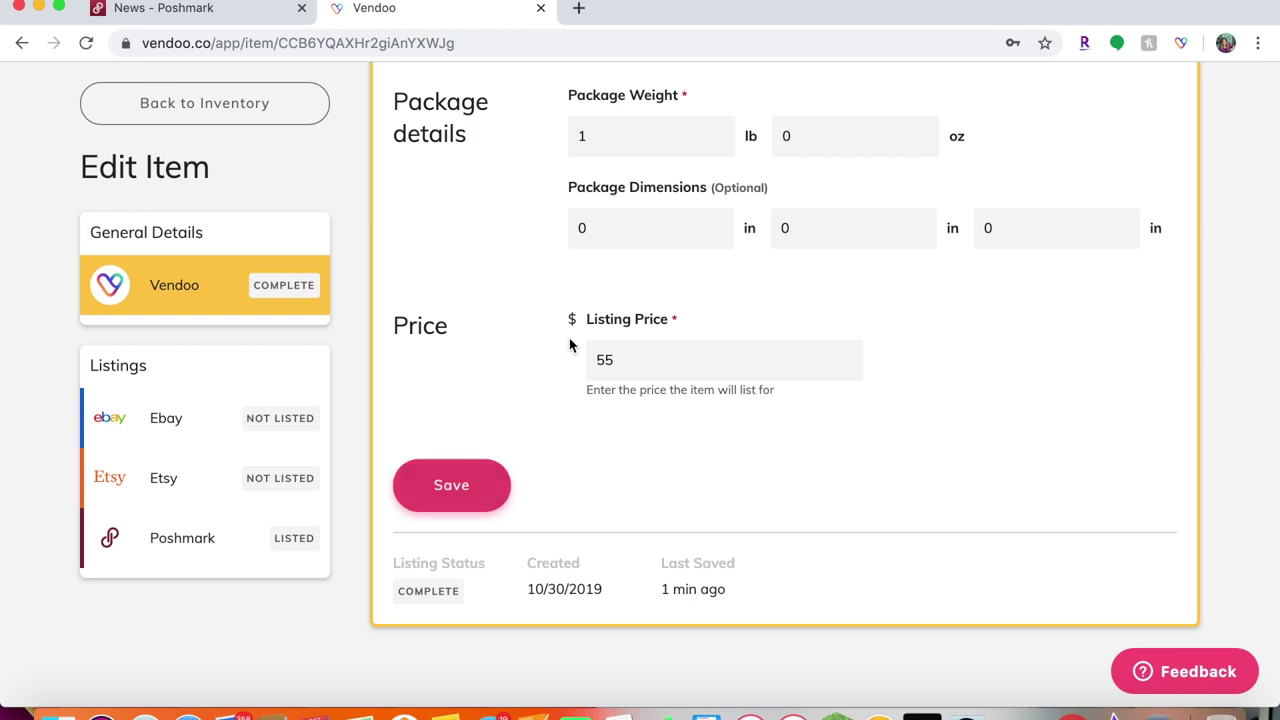
pyautogui.scroll(3, 674, 371)
pyautogui.scroll(-3, 674, 371)
pyautogui.scroll(5, 674, 371)
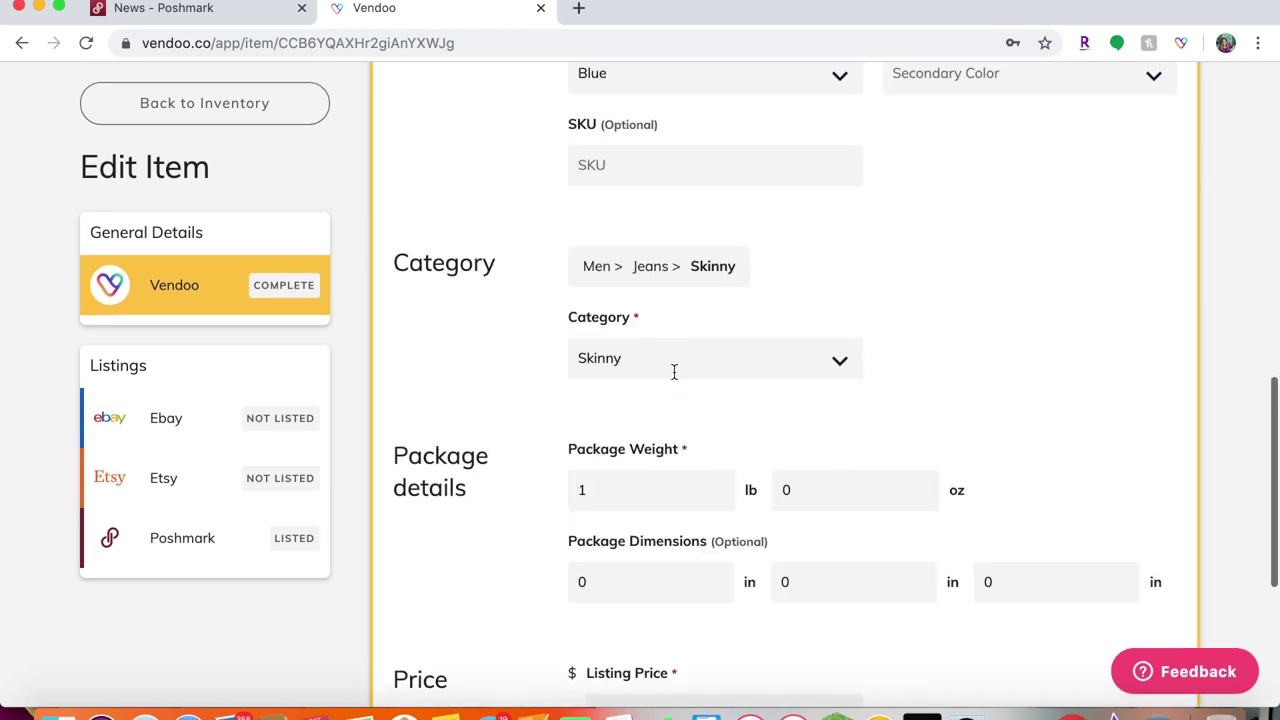
pyautogui.scroll(-4, 674, 371)
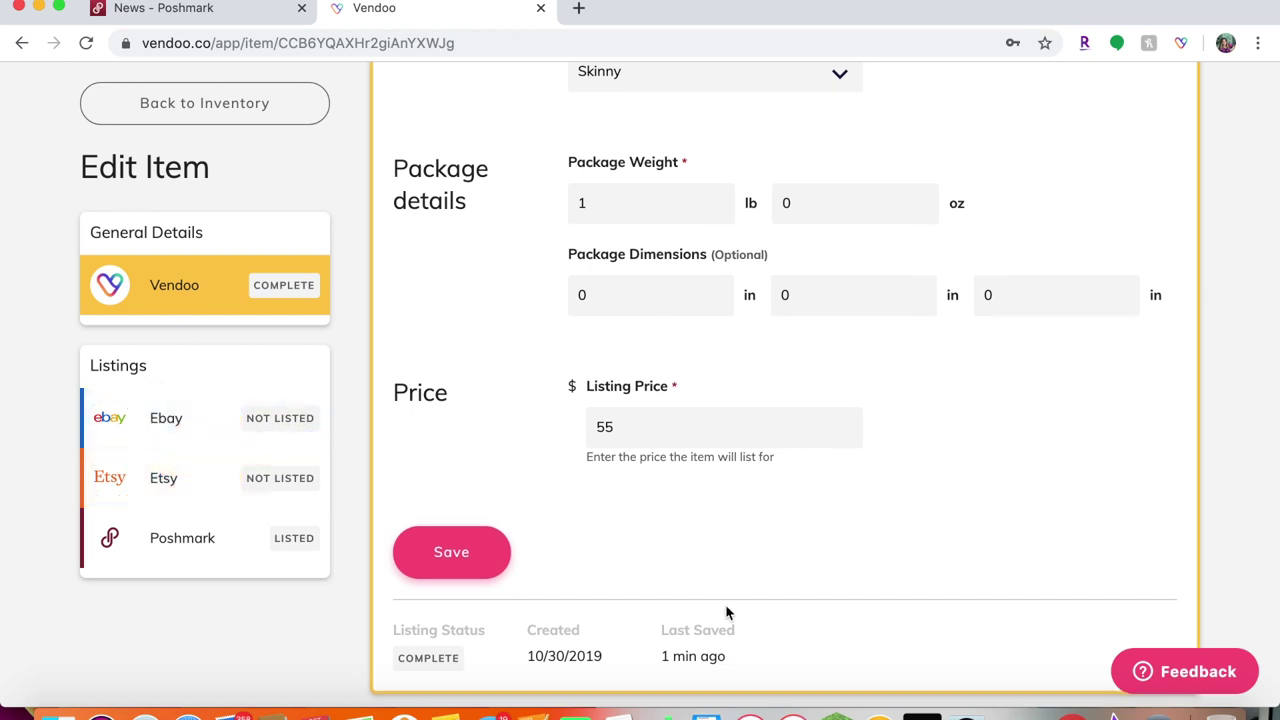
pyautogui.scroll(5, 726, 609)
pyautogui.scroll(-6, 726, 609)
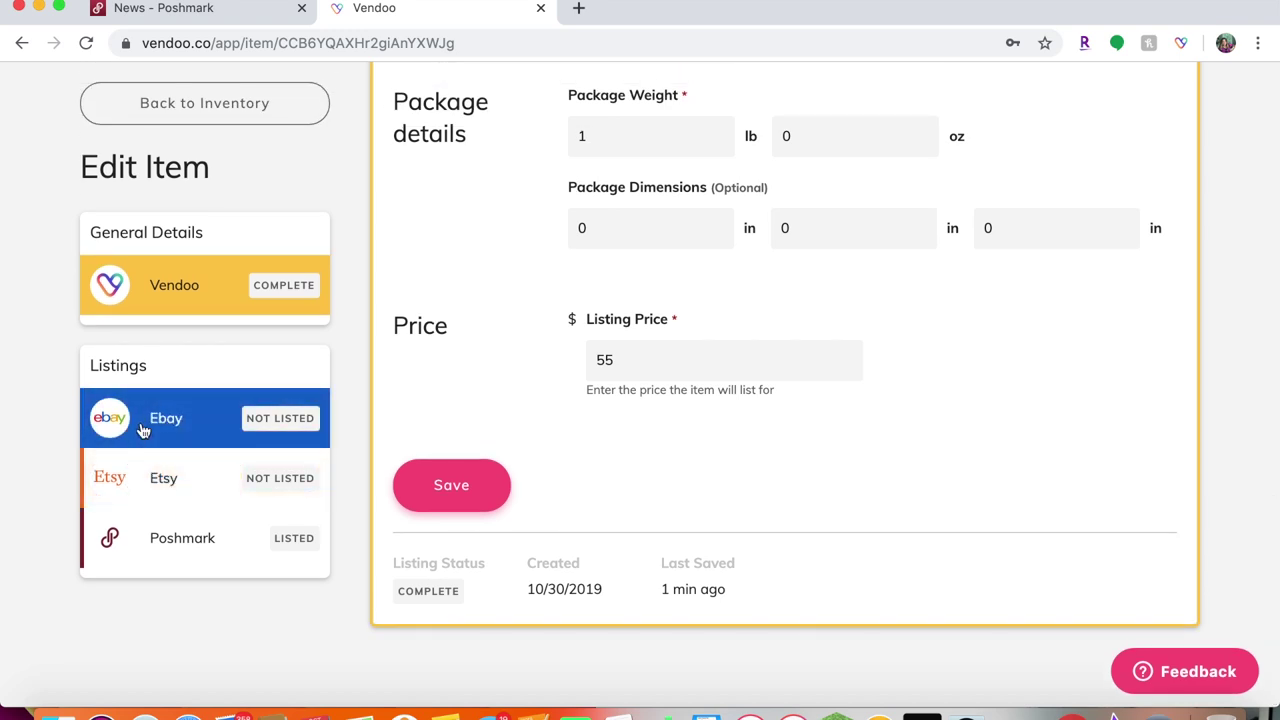
pyautogui.click(142, 430)
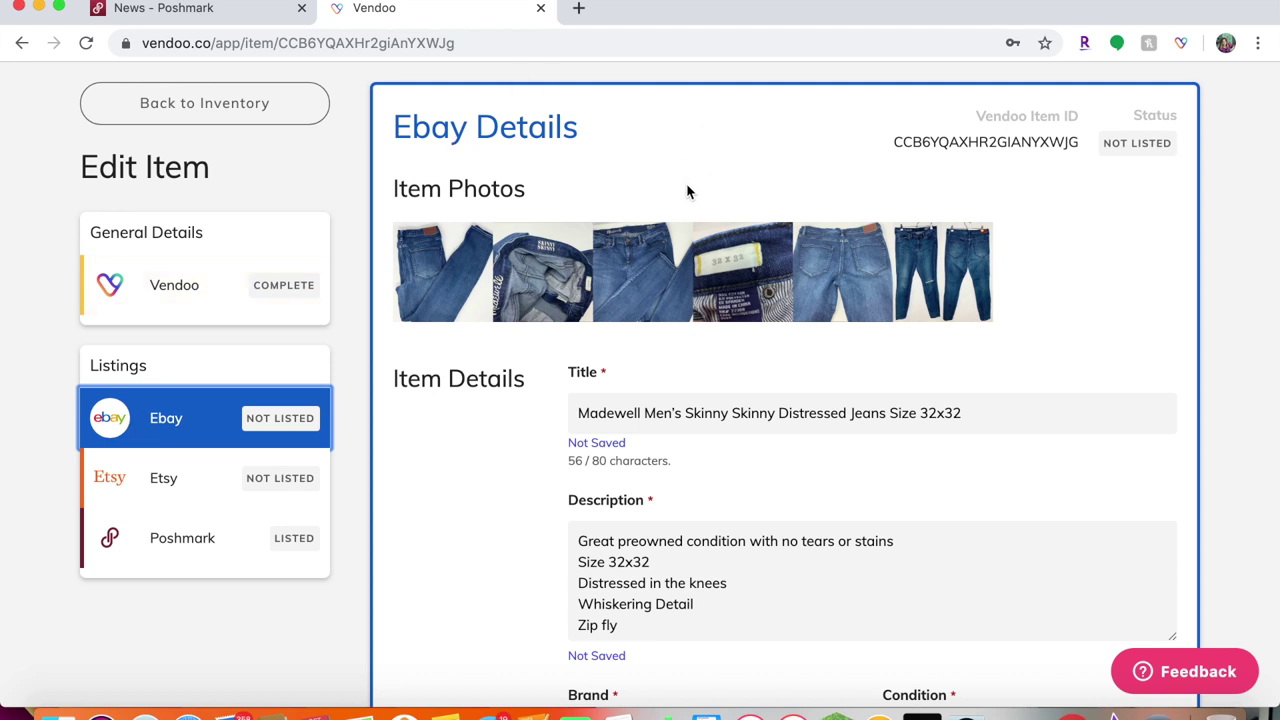
# Step: Scroll through the eBay Details to confirm Madewell brand, Pre-Owned condition and Blue colour carried over
pyautogui.scroll(-1, 670, 340)
pyautogui.scroll(2, 670, 340)
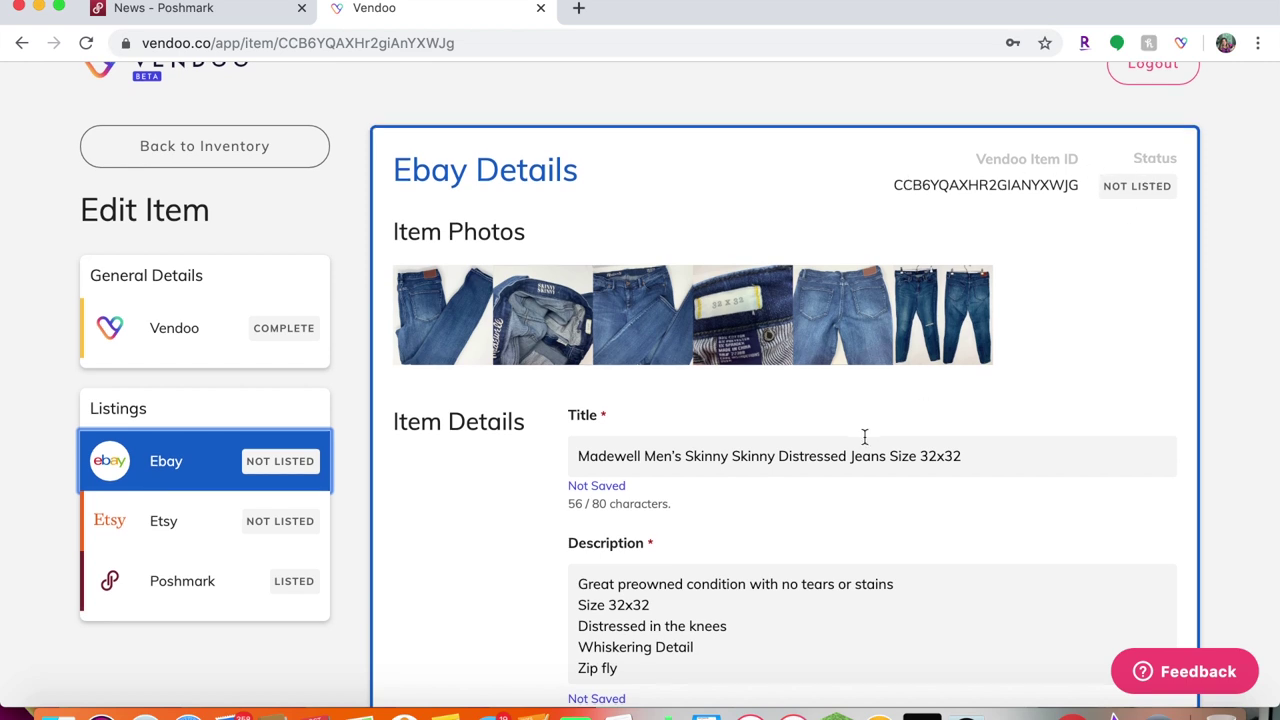
pyautogui.scroll(-4, 866, 440)
pyautogui.scroll(-5, 728, 491)
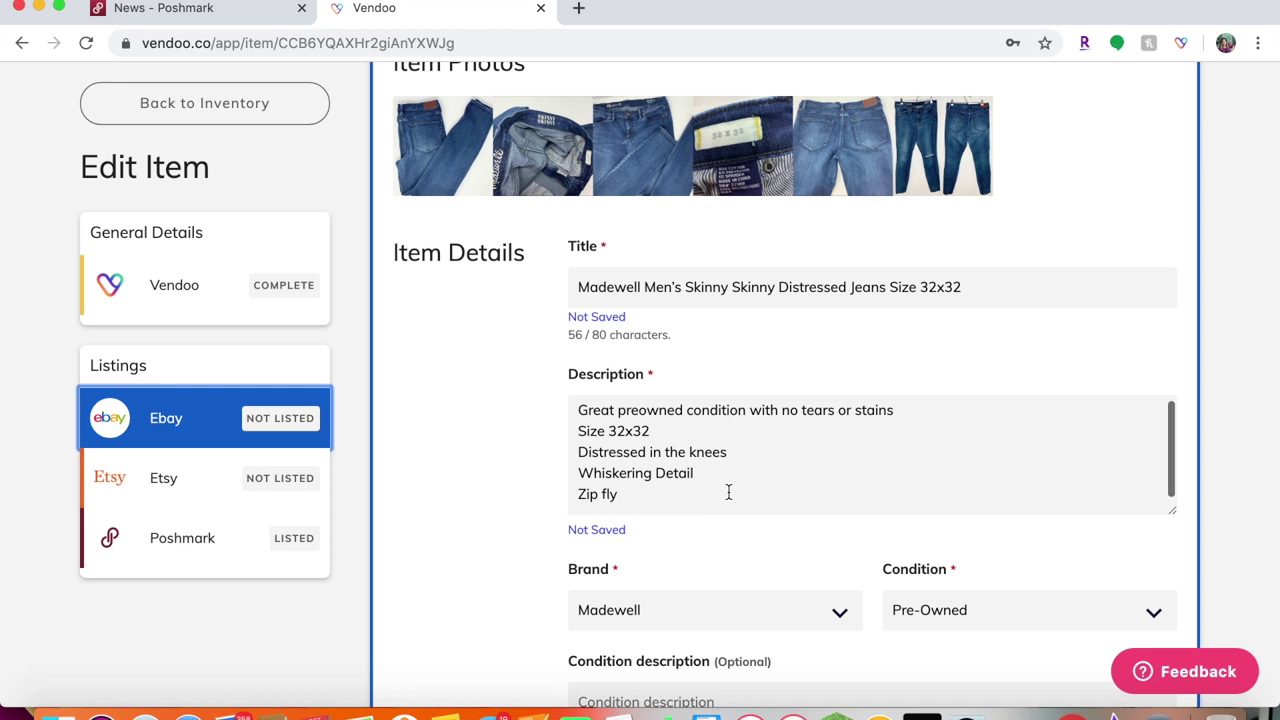
pyautogui.scroll(-3, 728, 491)
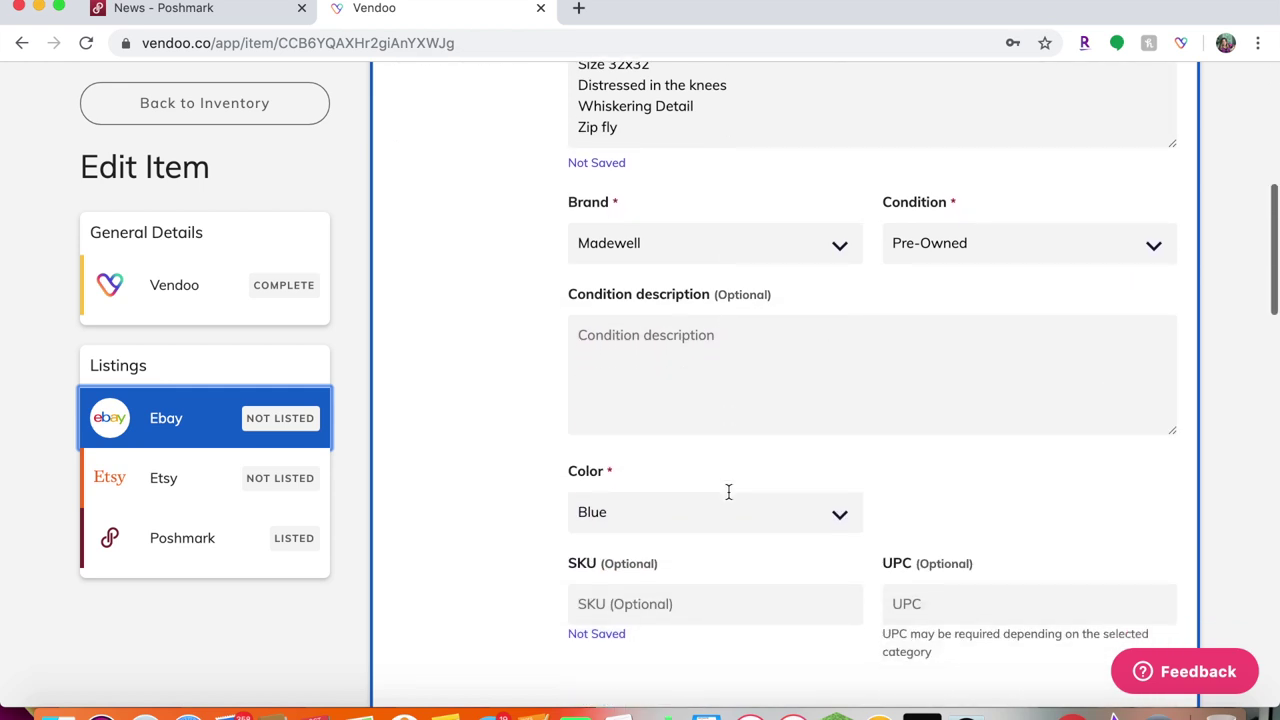
# Step: Enter 'great preowned condition' as the eBay condition description
pyautogui.click(646, 344)
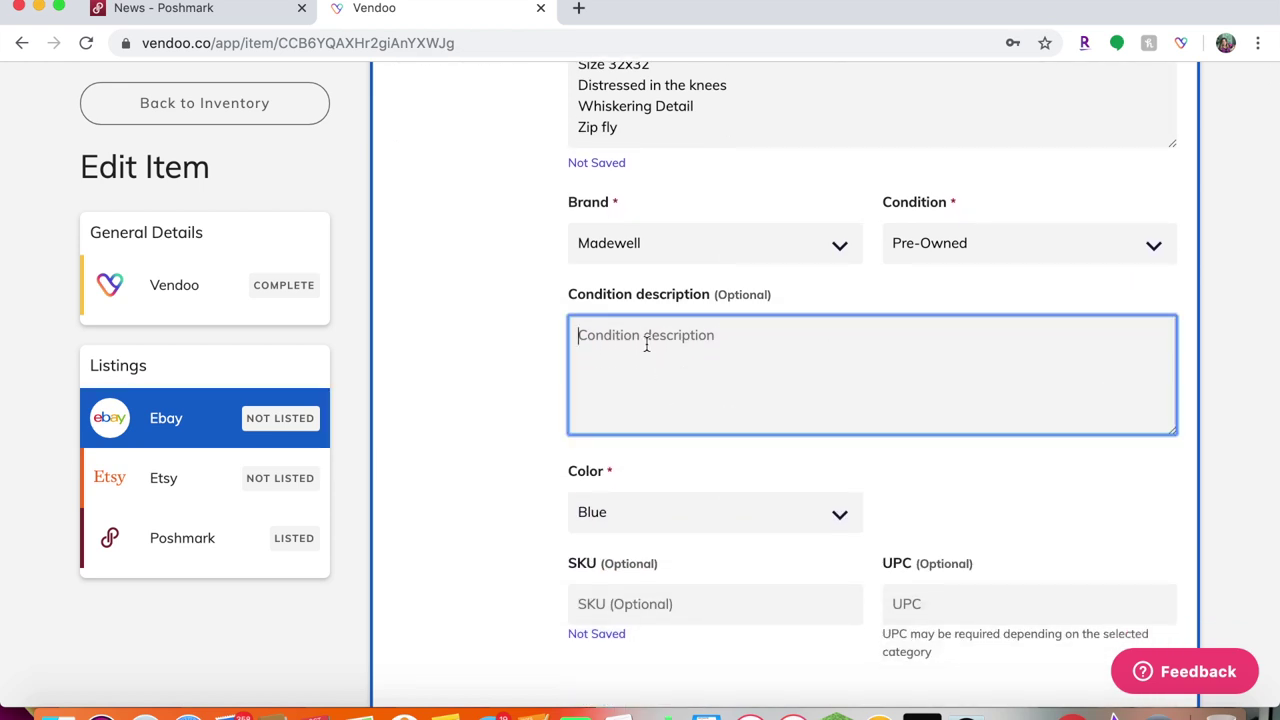
pyautogui.write('great')
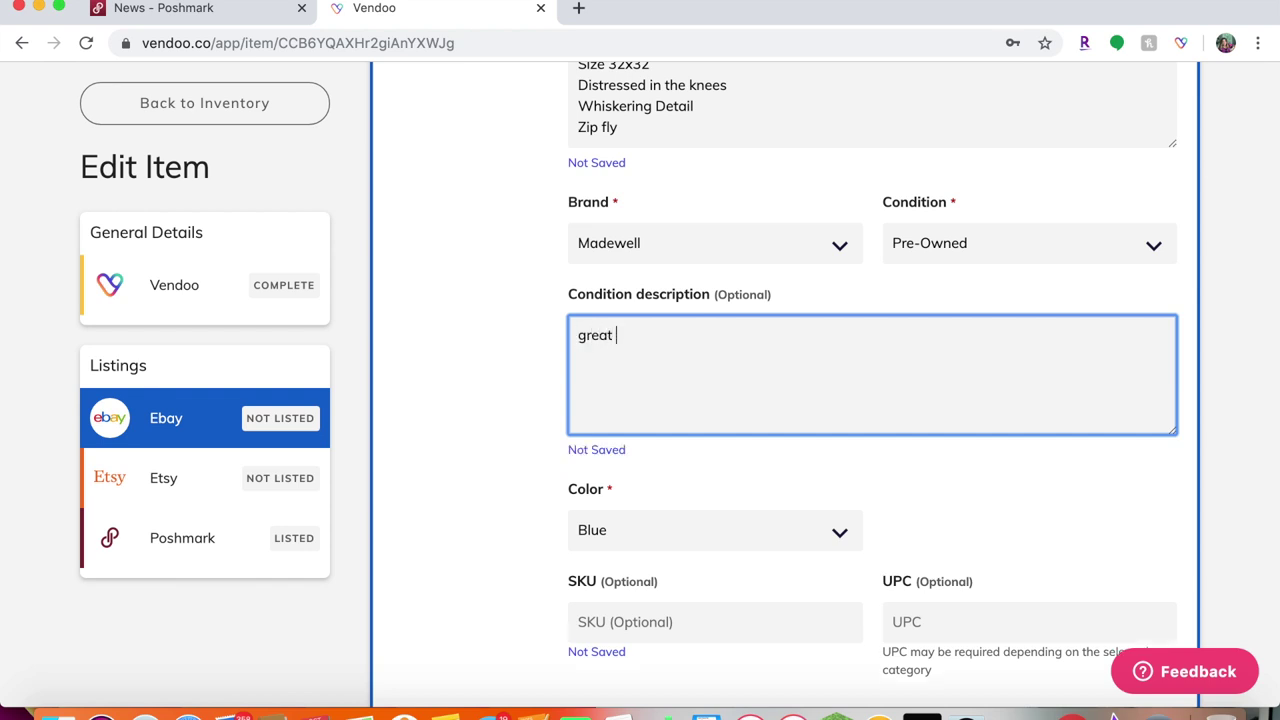
pyautogui.write(' preowned condition')
pyautogui.scroll(-5, 640, 465)
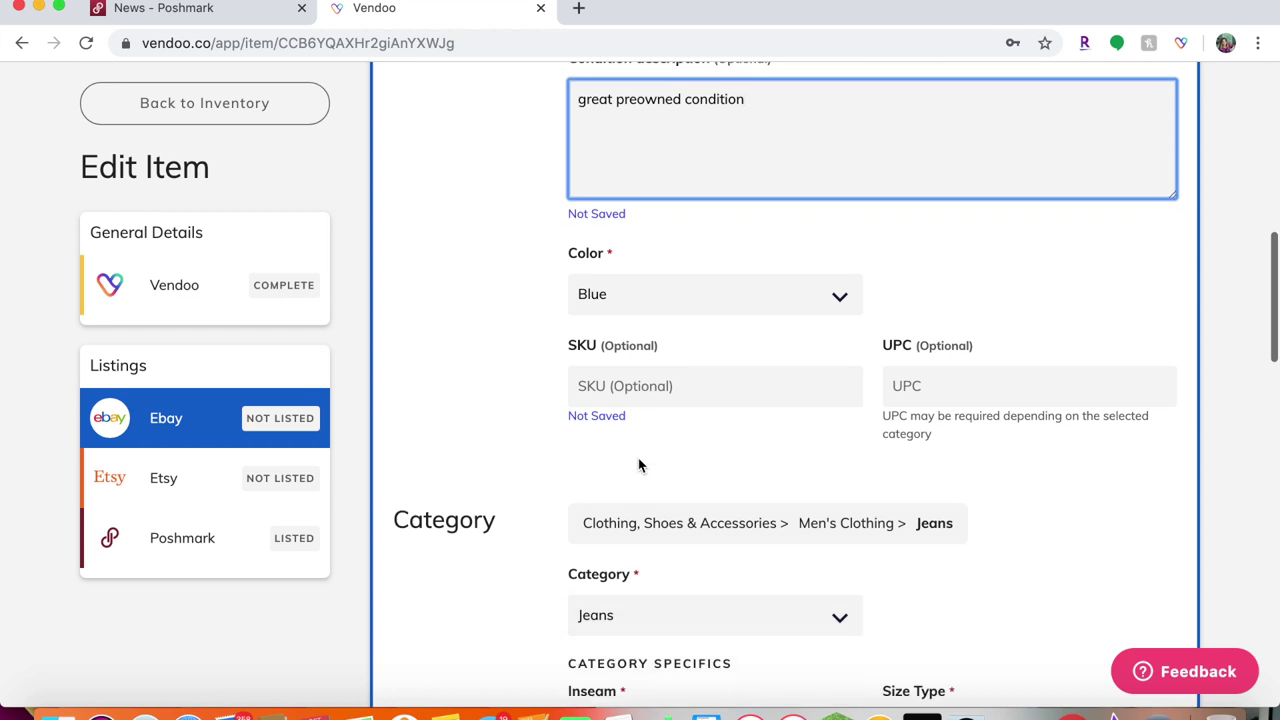
pyautogui.scroll(-5, 714, 443)
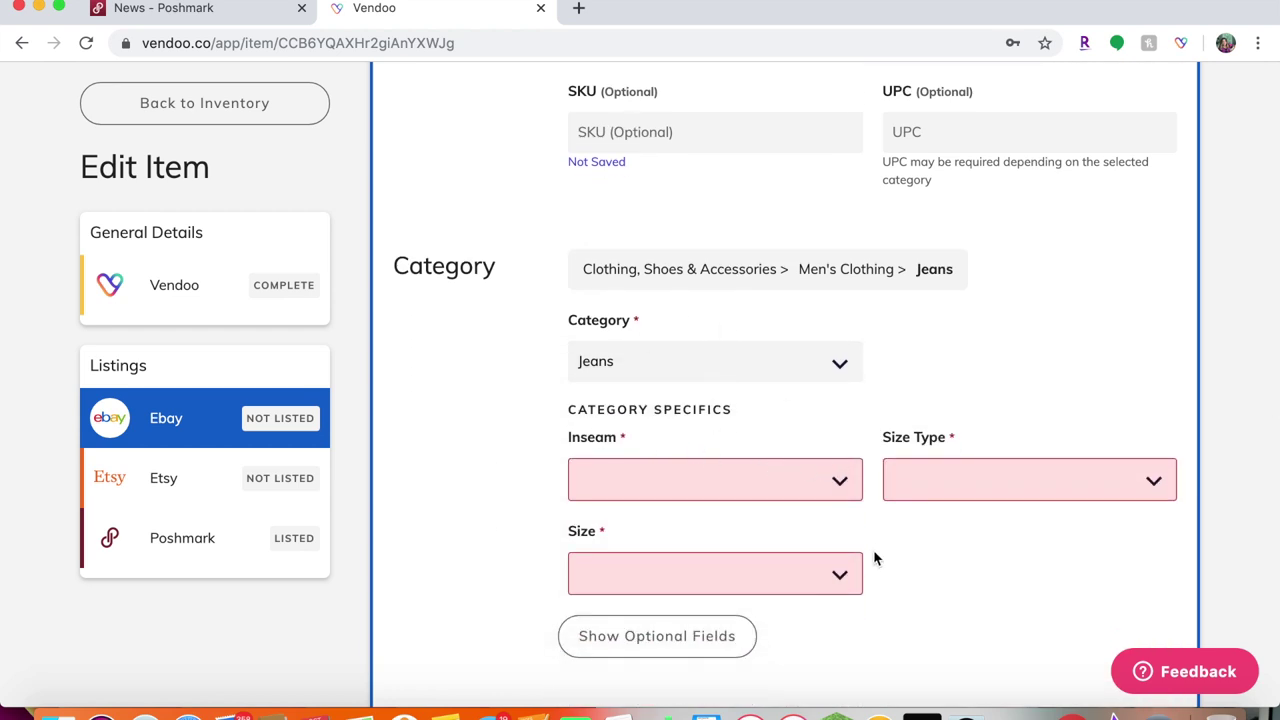
# Step: Set the eBay Inseam to 32 and Size Type to Regular
pyautogui.click(840, 484)
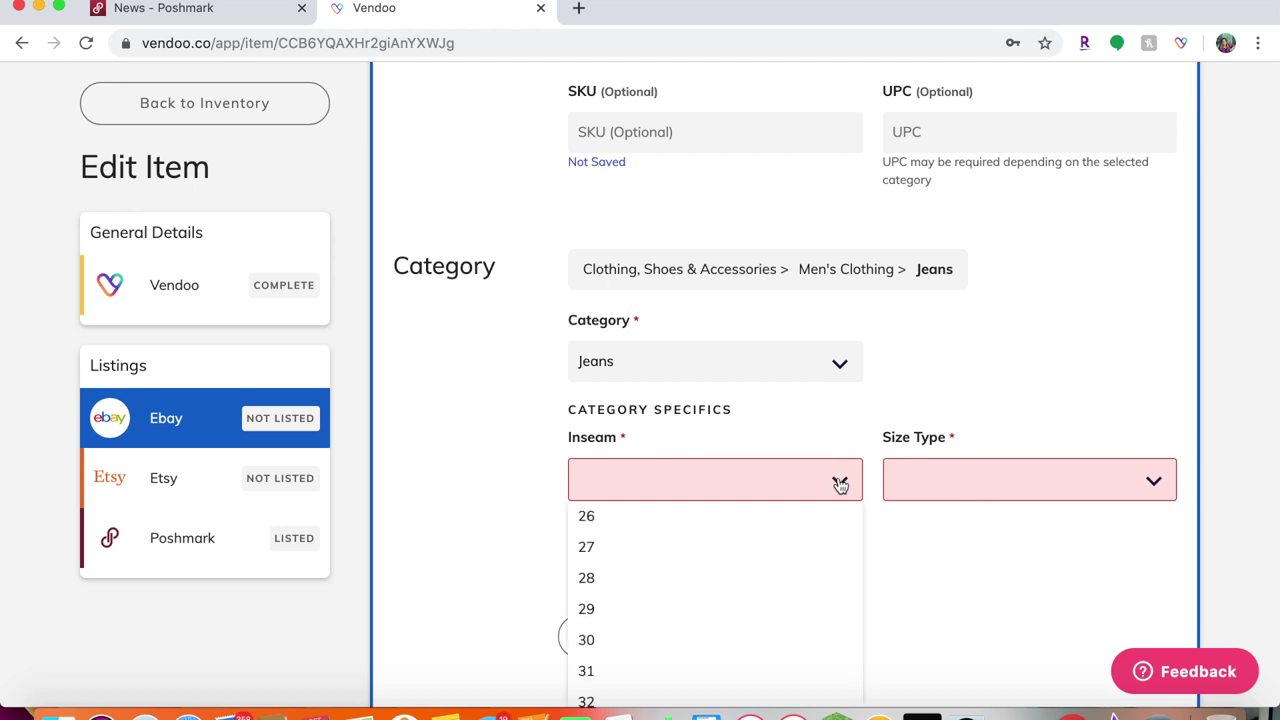
pyautogui.scroll(-3, 800, 600)
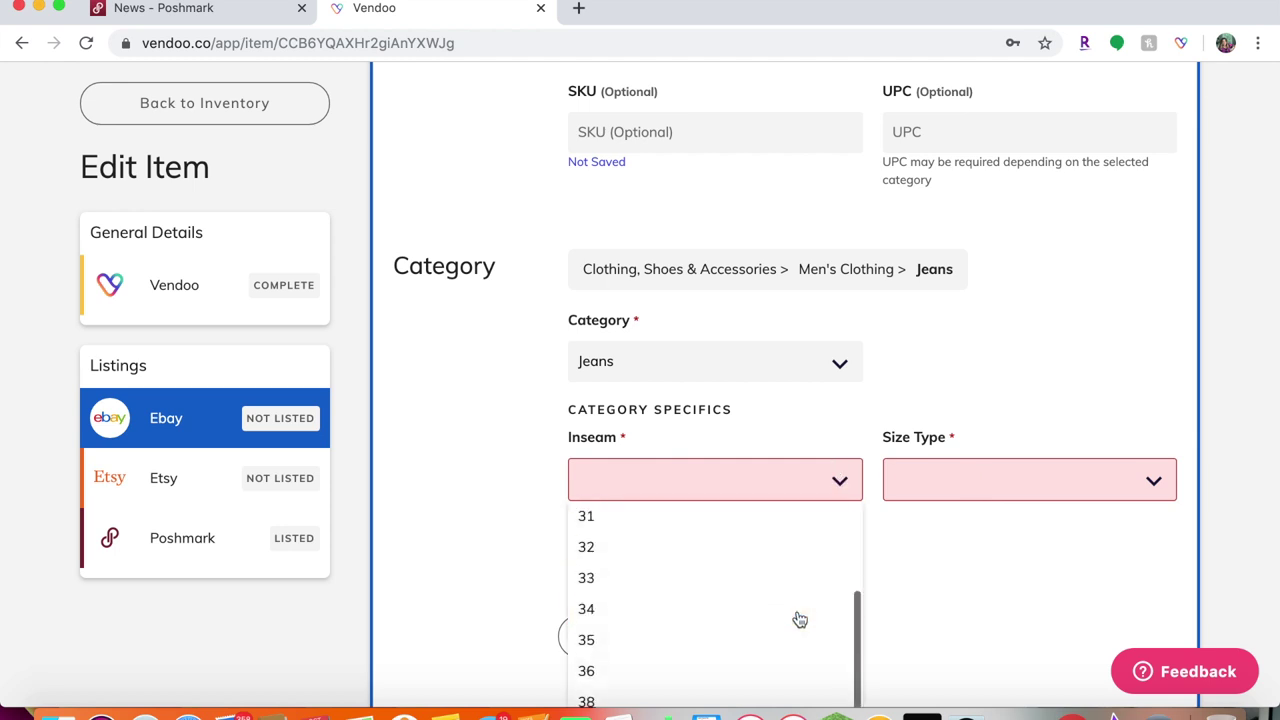
pyautogui.click(674, 541)
pyautogui.click(1155, 483)
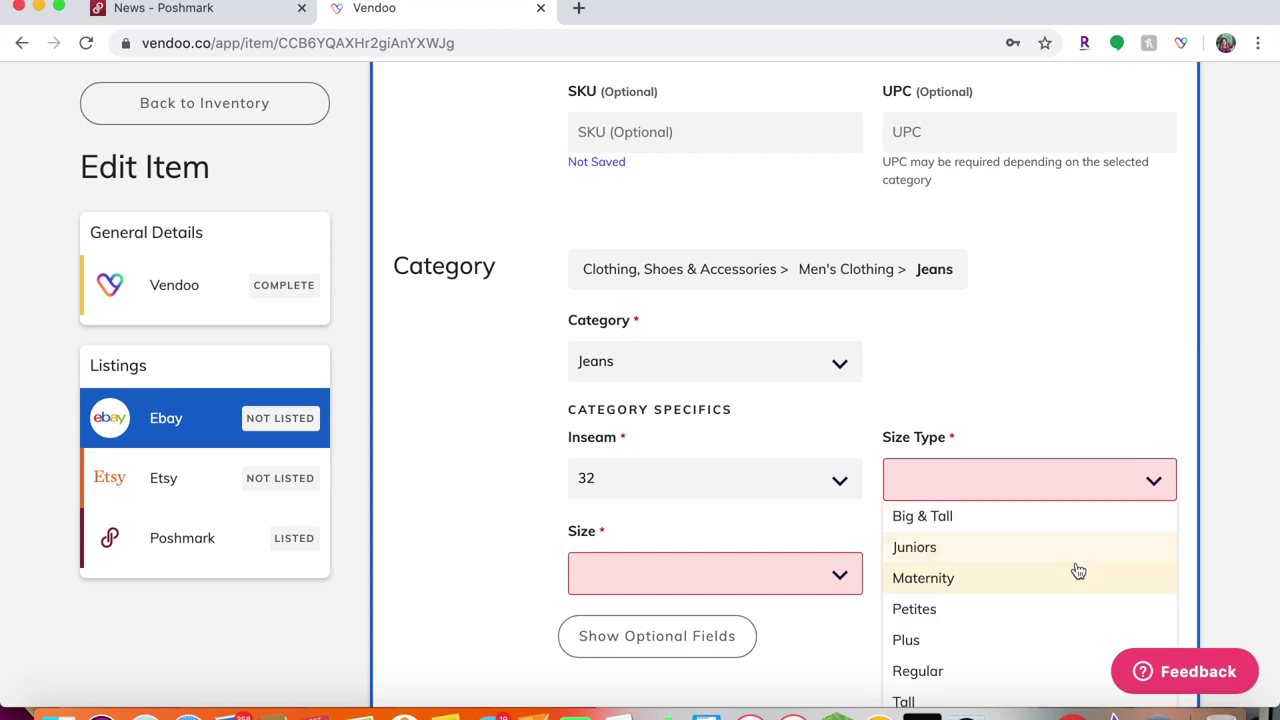
pyautogui.scroll(-2, 1074, 569)
pyautogui.click(1007, 579)
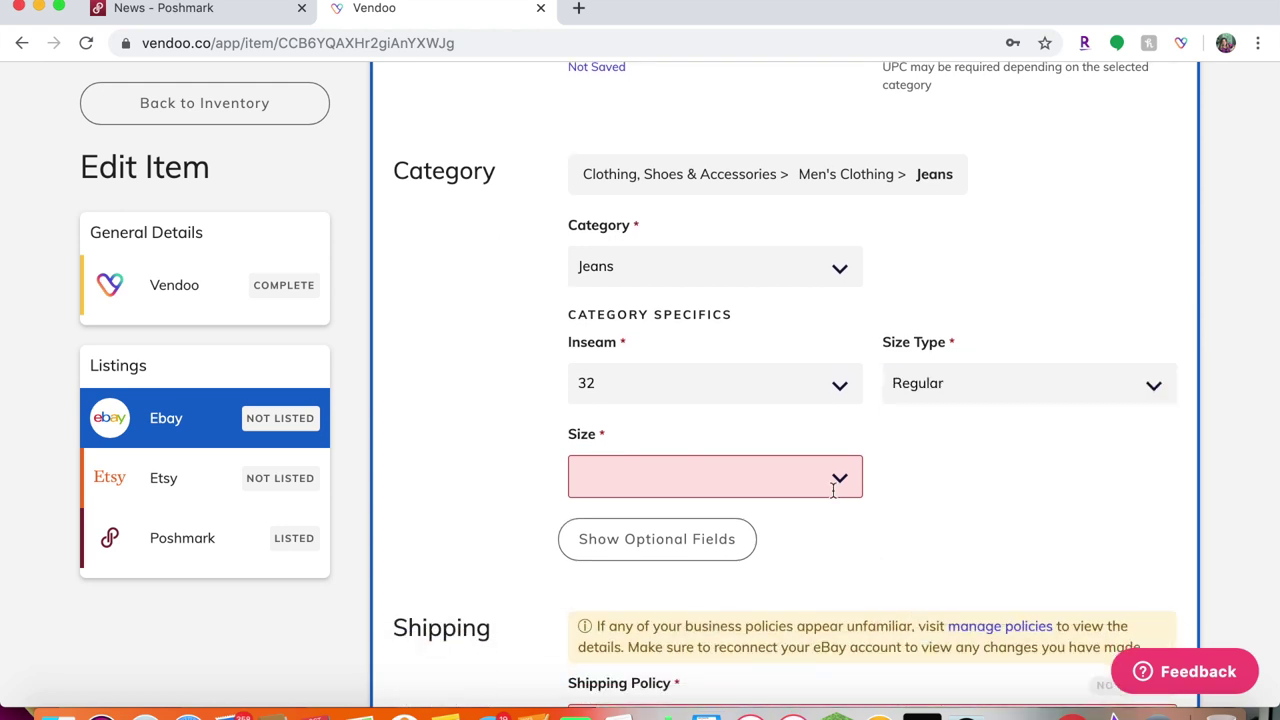
# Step: Set the eBay jeans Size to 32
pyautogui.click(840, 484)
pyautogui.scroll(-15, 755, 607)
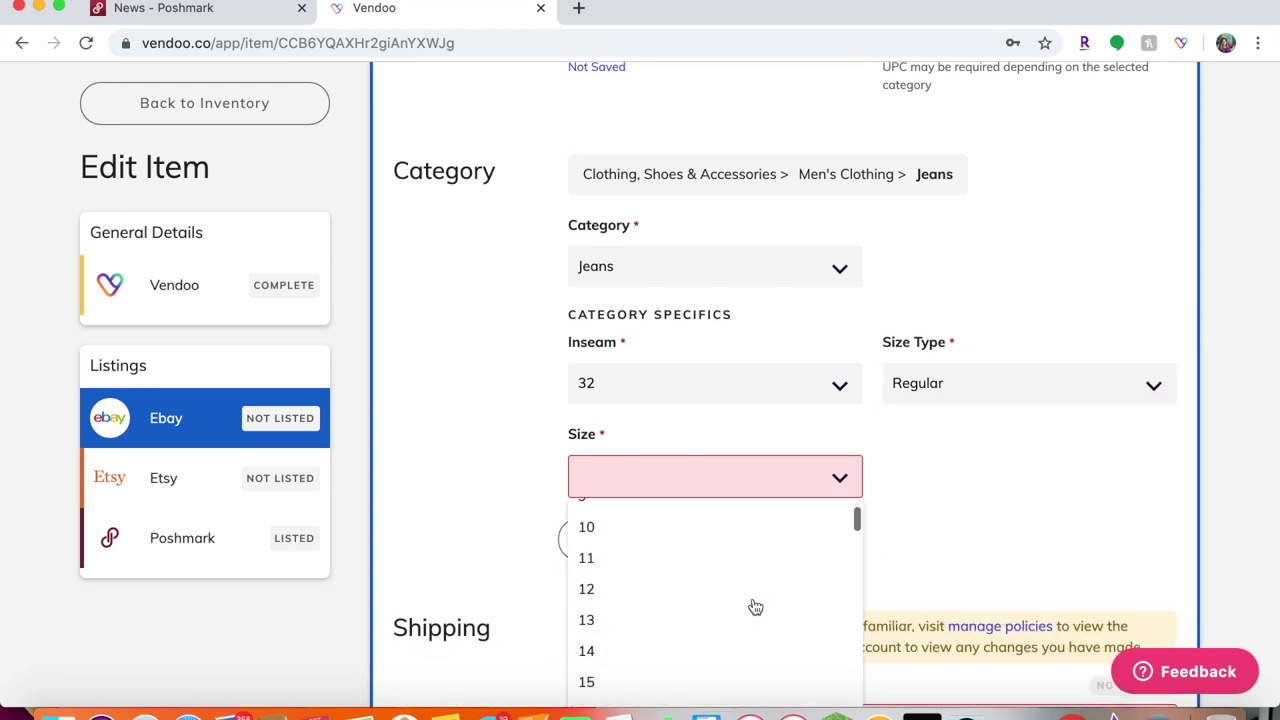
pyautogui.scroll(-3, 755, 607)
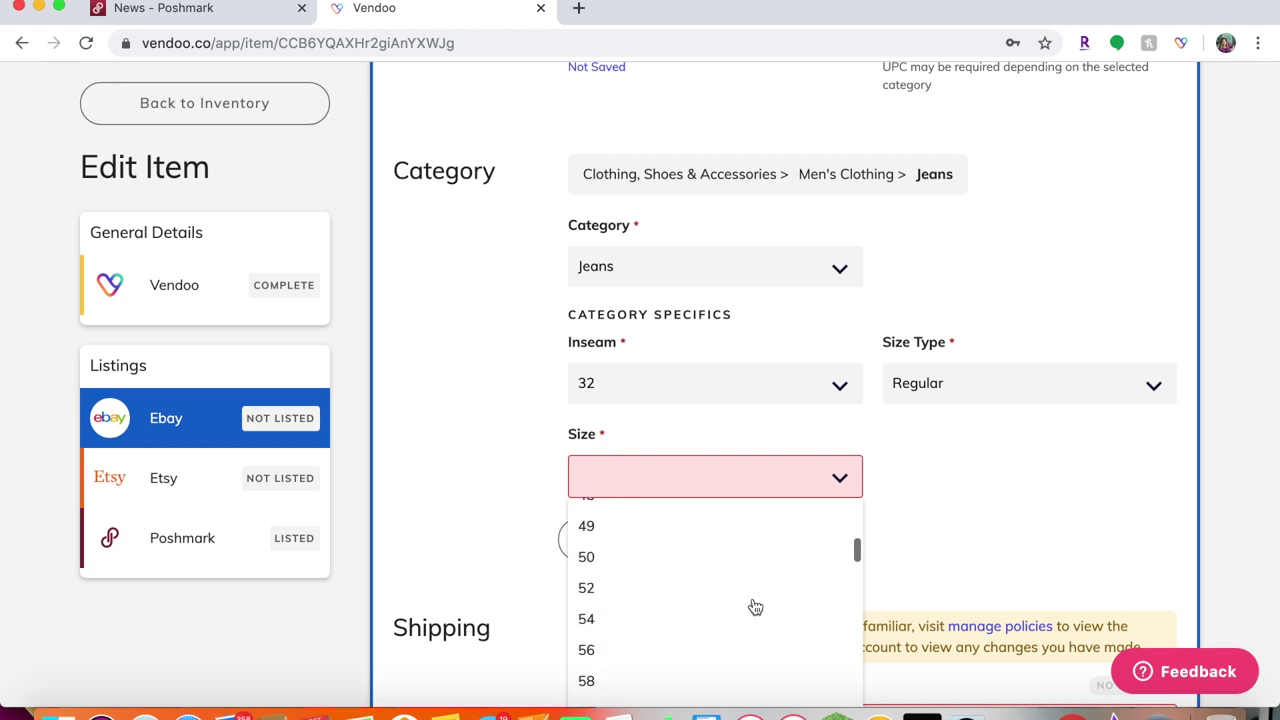
pyautogui.scroll(5, 755, 607)
pyautogui.scroll(5, 755, 607)
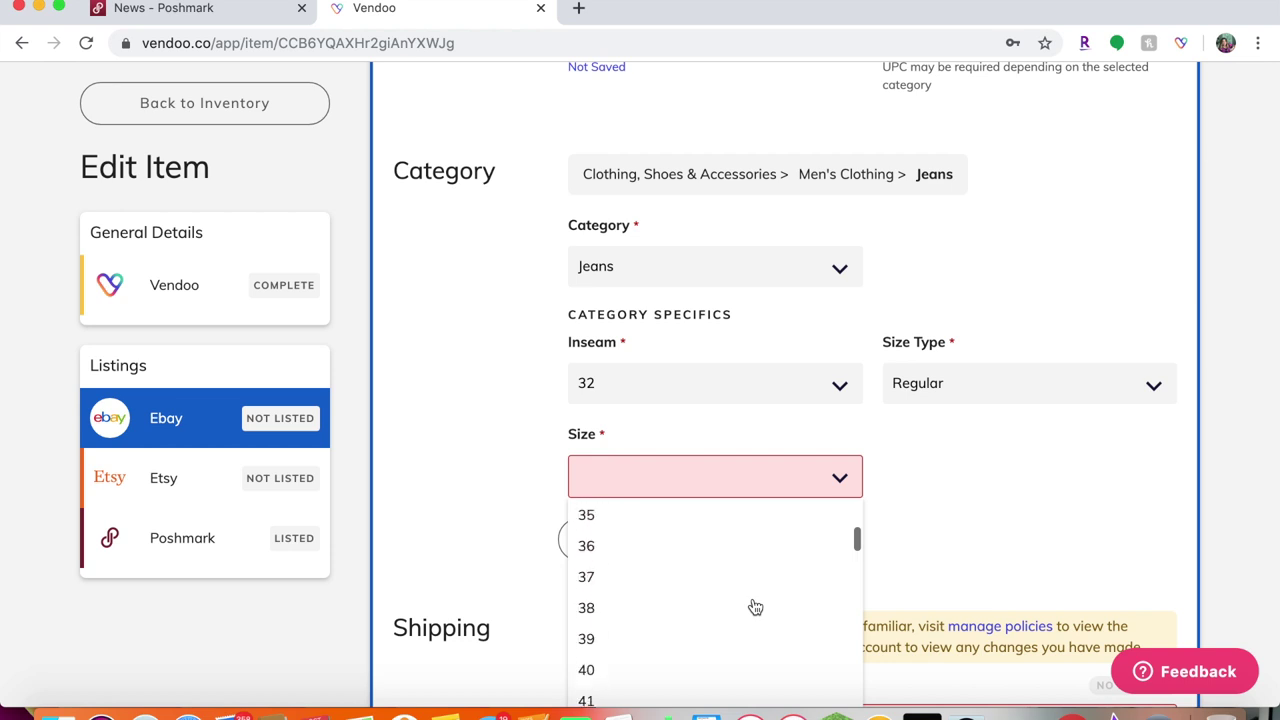
pyautogui.click(617, 532)
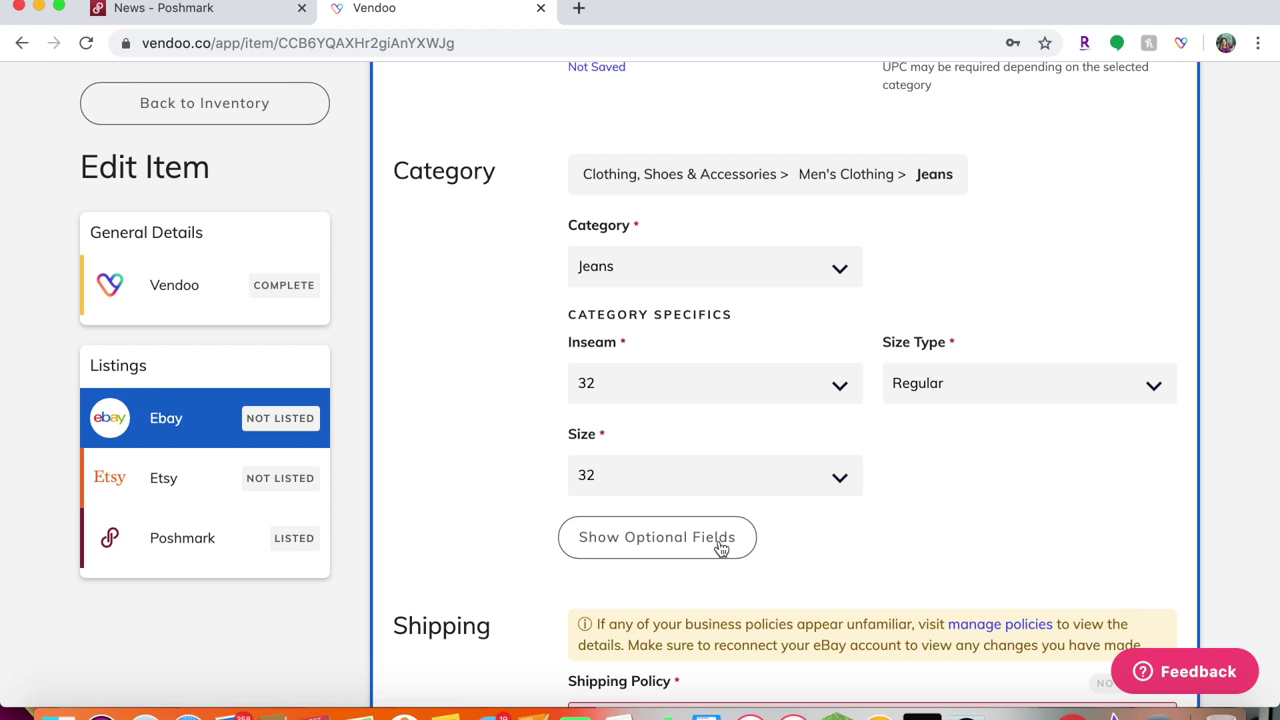
pyautogui.scroll(-3, 720, 548)
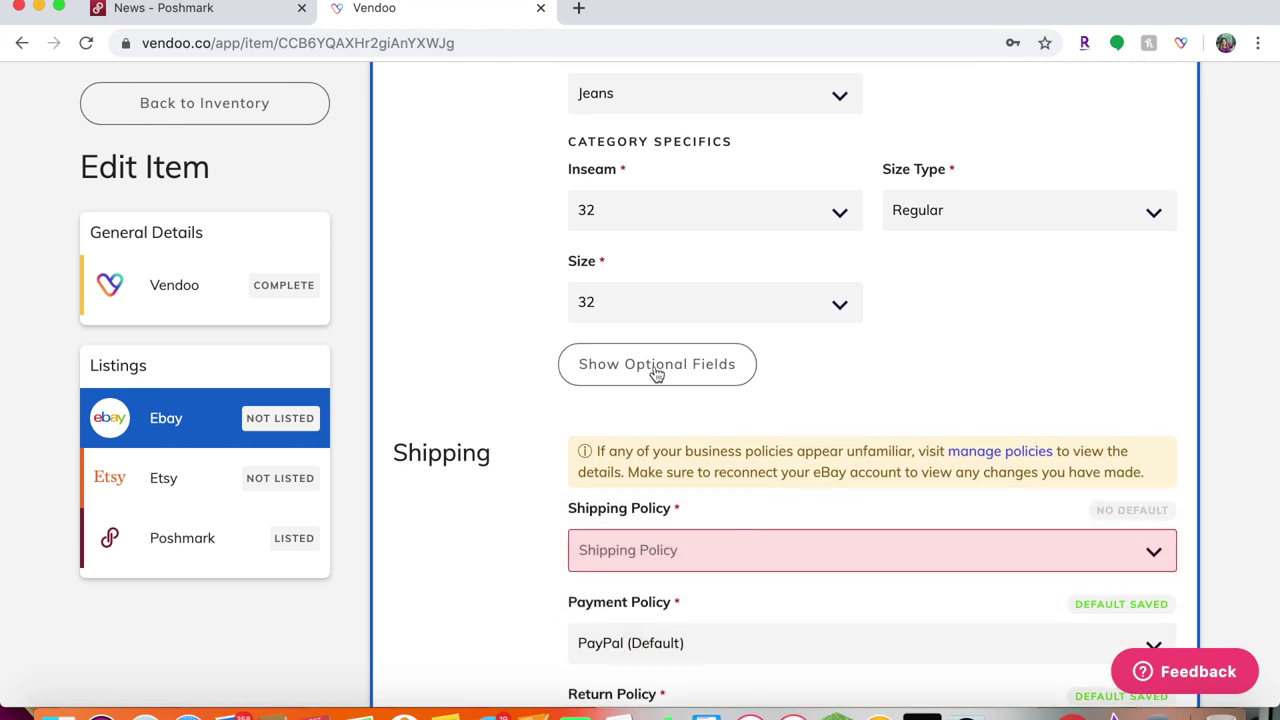
pyautogui.click(656, 374)
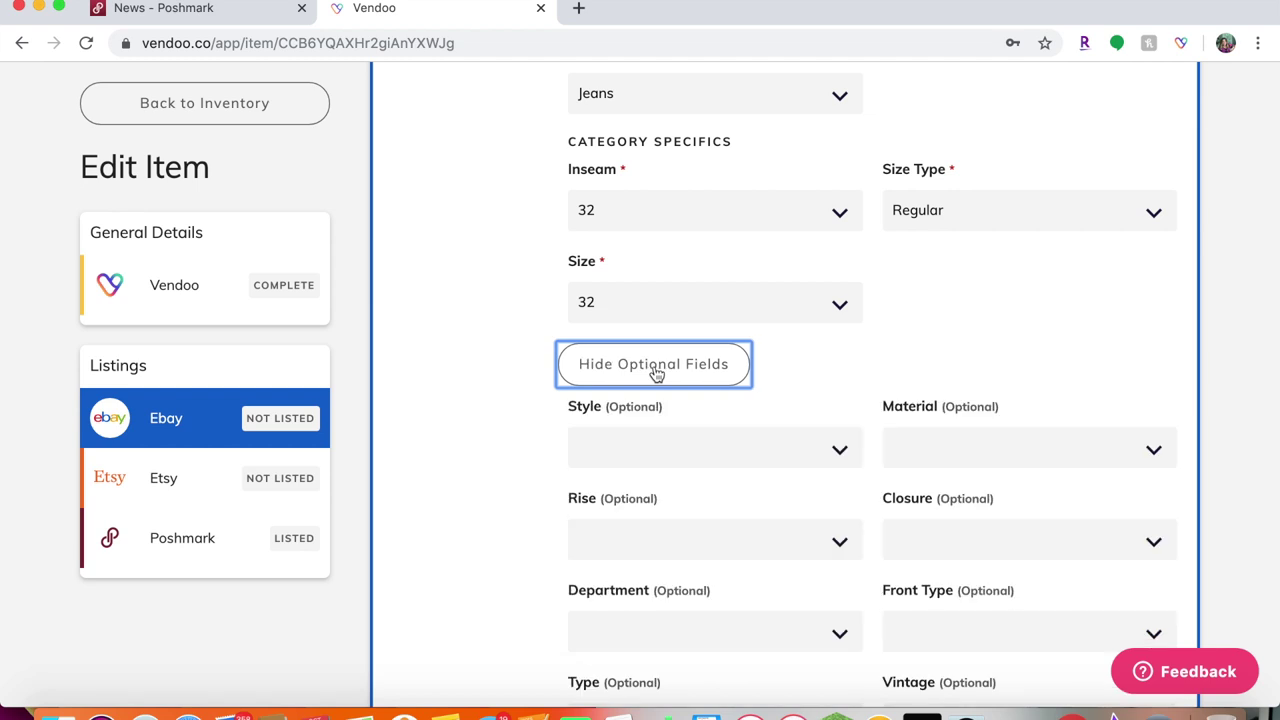
pyautogui.scroll(-5, 814, 577)
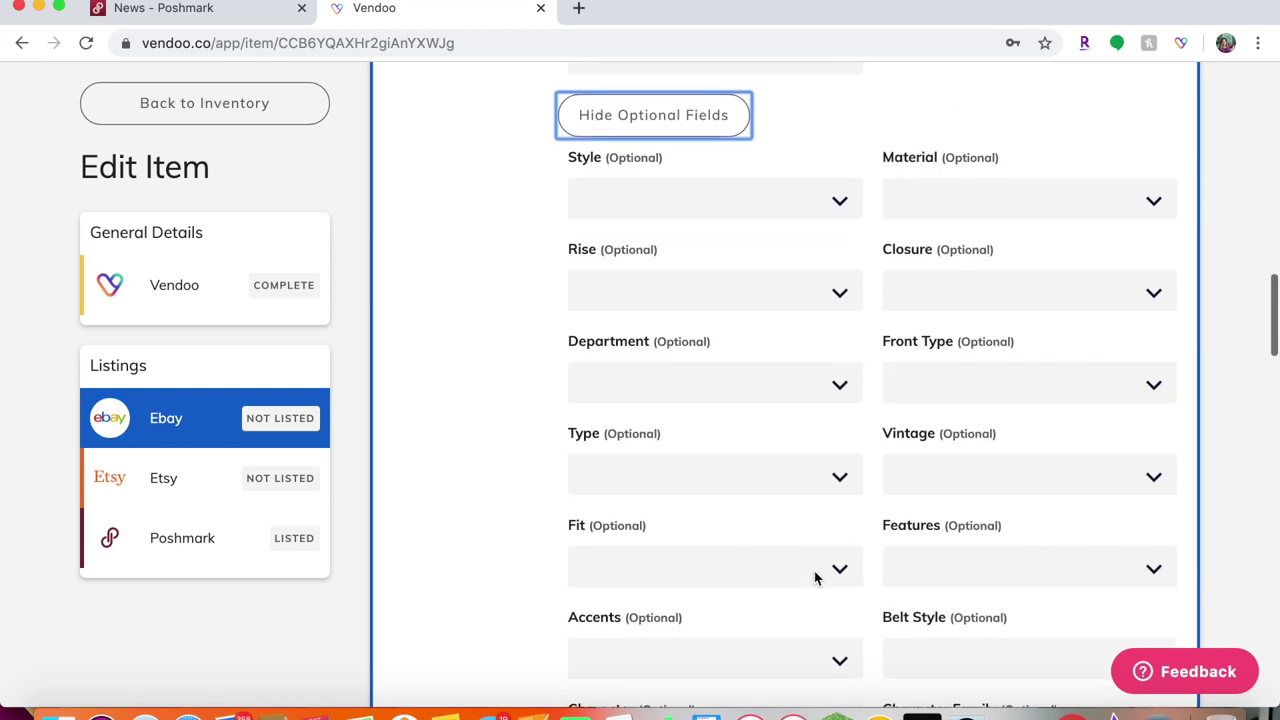
pyautogui.scroll(2, 814, 571)
pyautogui.click(841, 322)
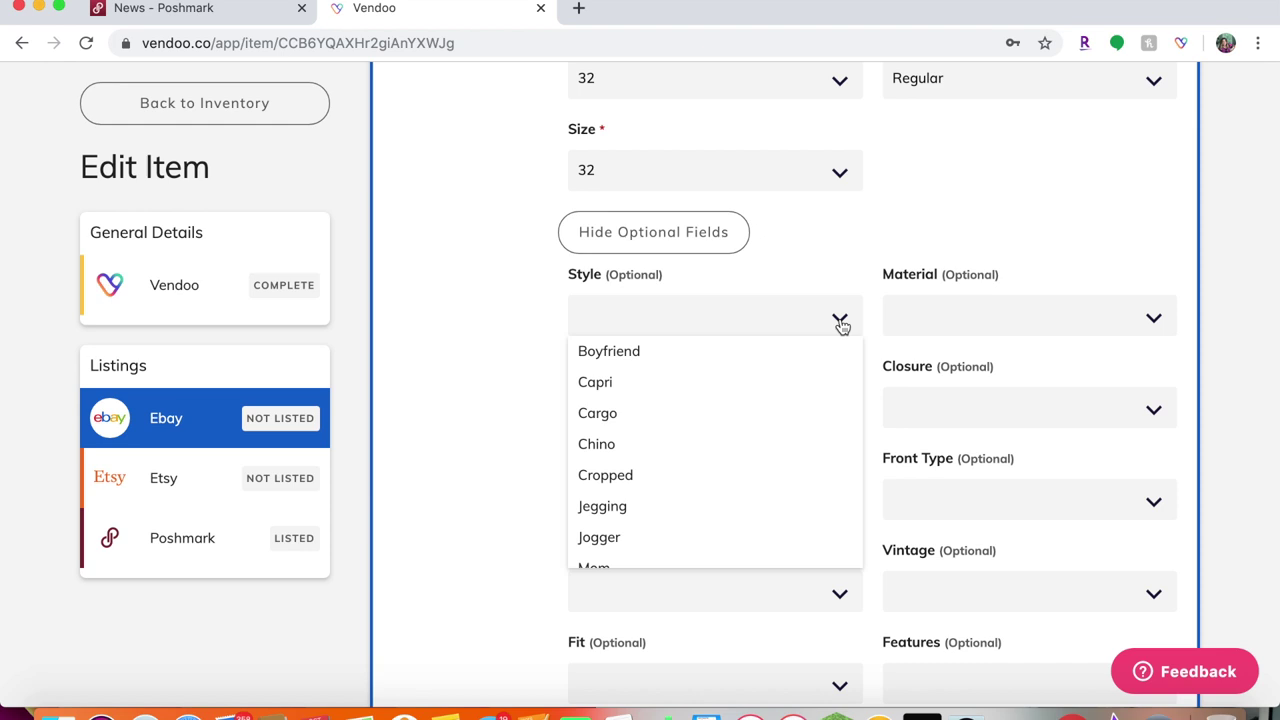
pyautogui.scroll(-2, 734, 491)
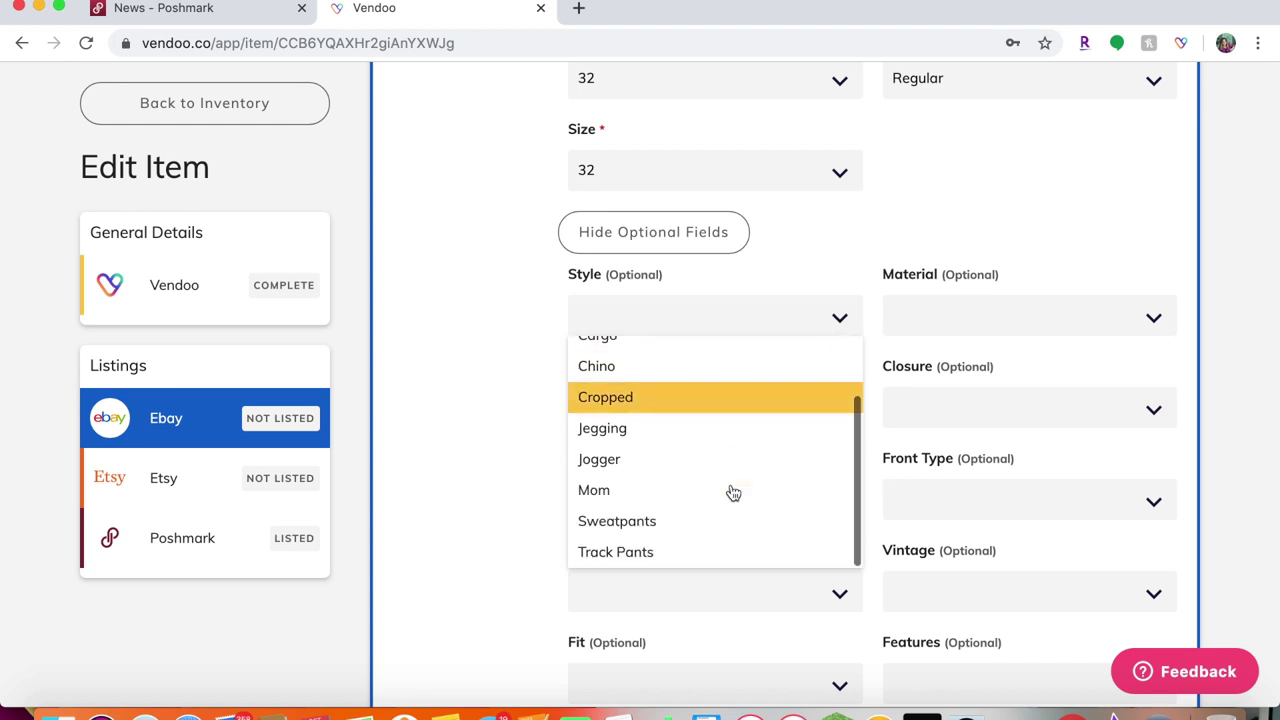
pyautogui.scroll(-3, 706, 526)
pyautogui.scroll(7, 707, 524)
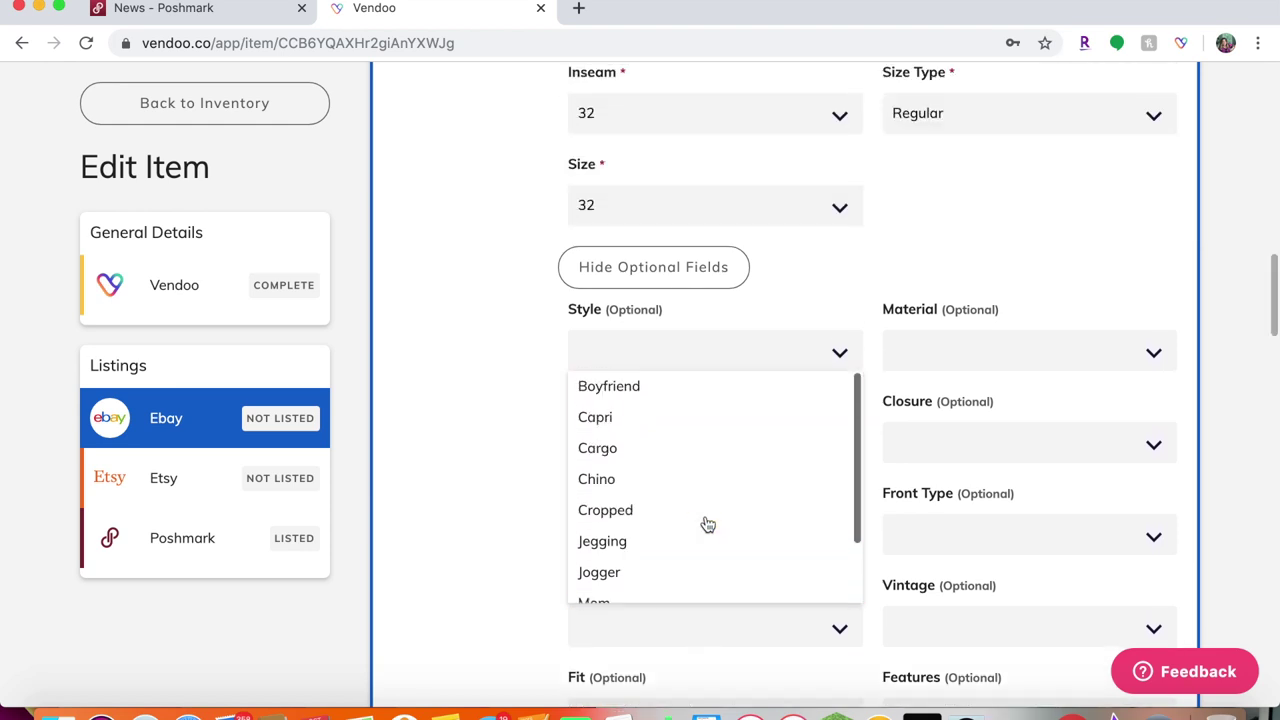
pyautogui.scroll(-2, 941, 498)
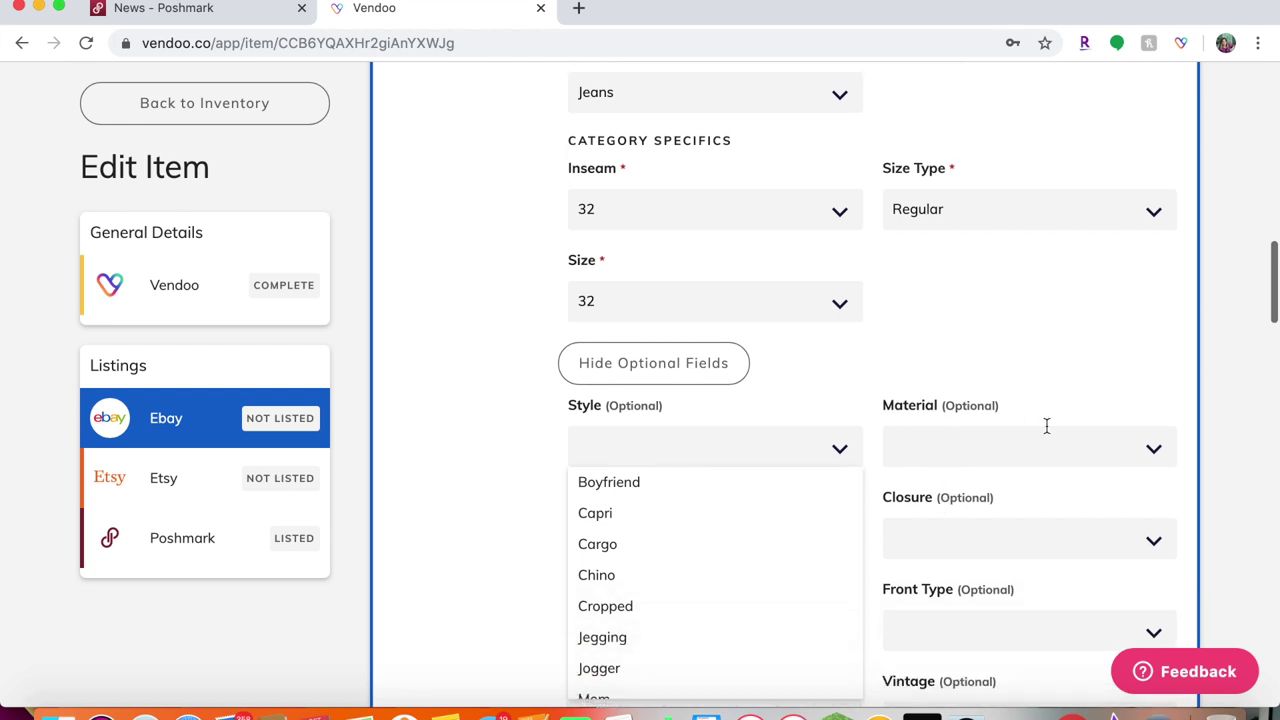
pyautogui.click(1150, 455)
pyautogui.scroll(-5, 1091, 511)
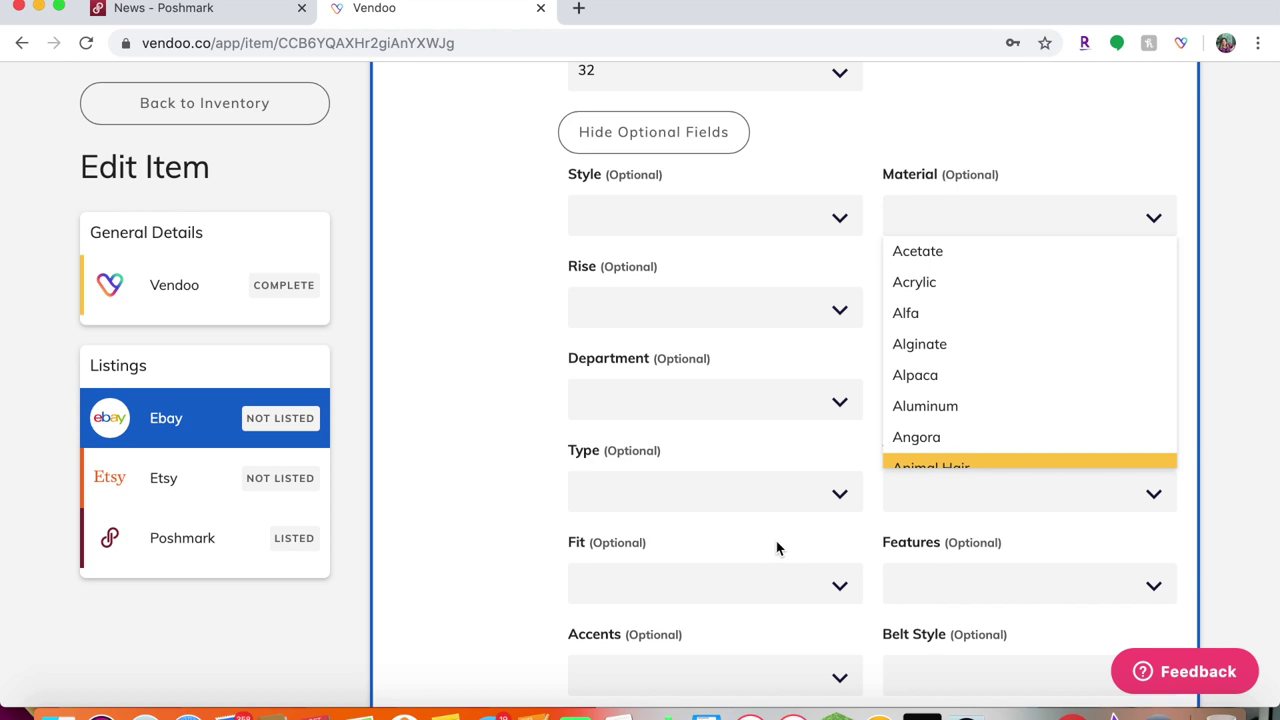
pyautogui.click(841, 598)
pyautogui.scroll(-5, 842, 600)
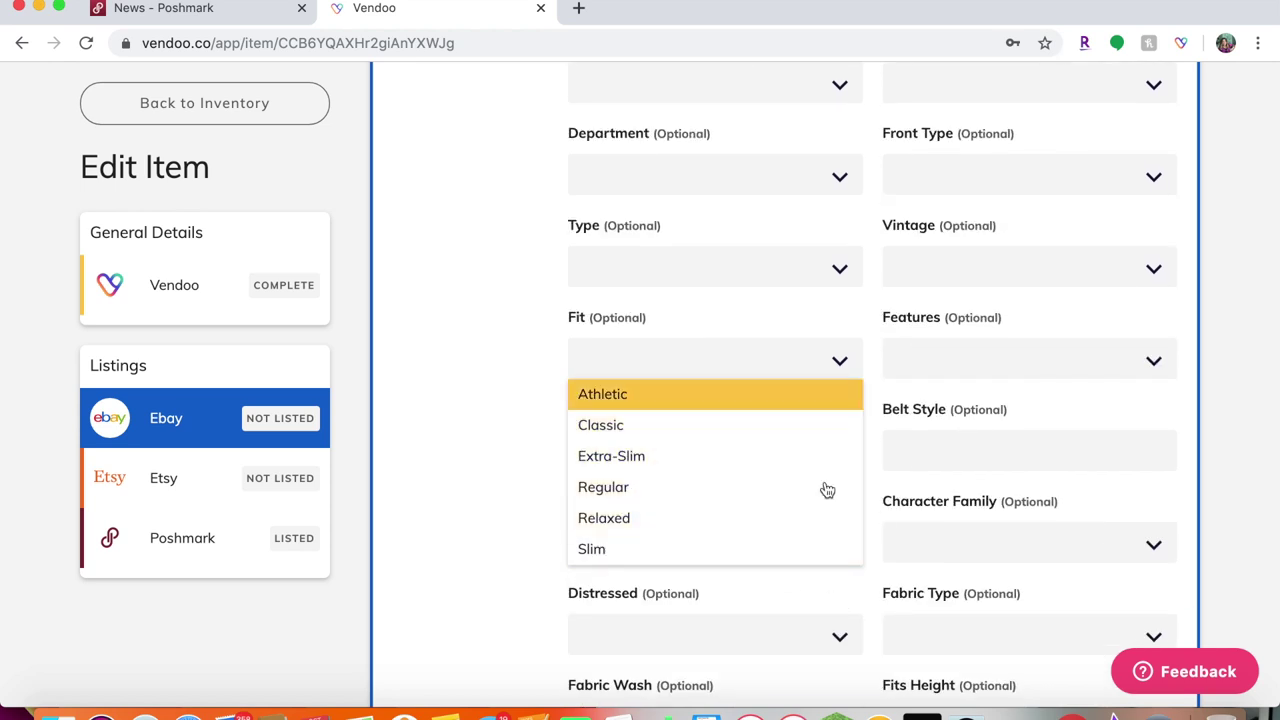
pyautogui.click(469, 471)
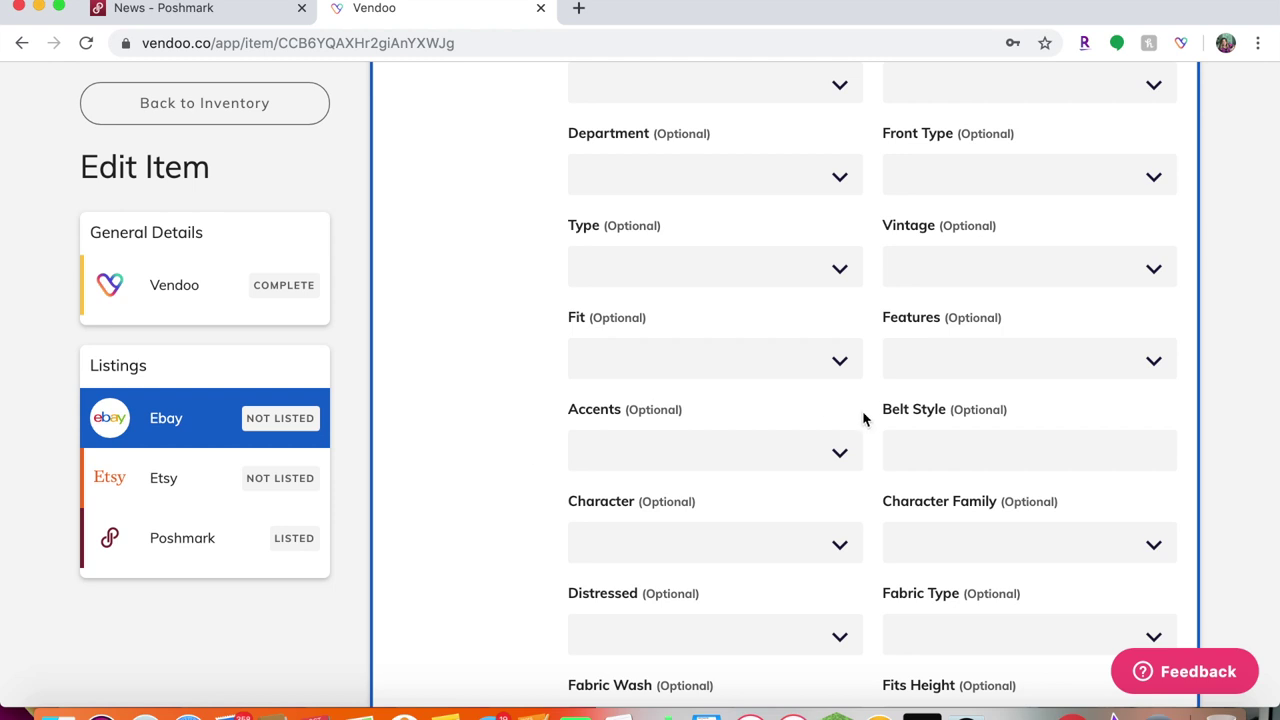
pyautogui.scroll(-6, 865, 419)
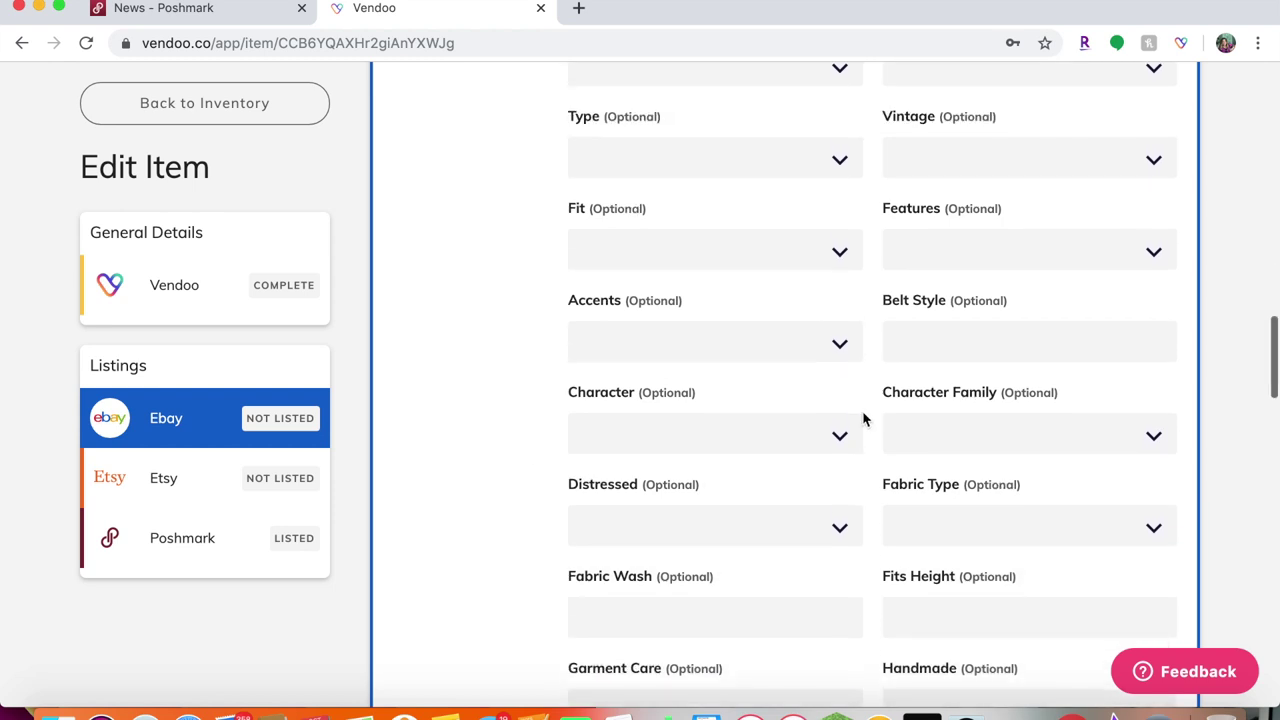
pyautogui.scroll(-4, 865, 419)
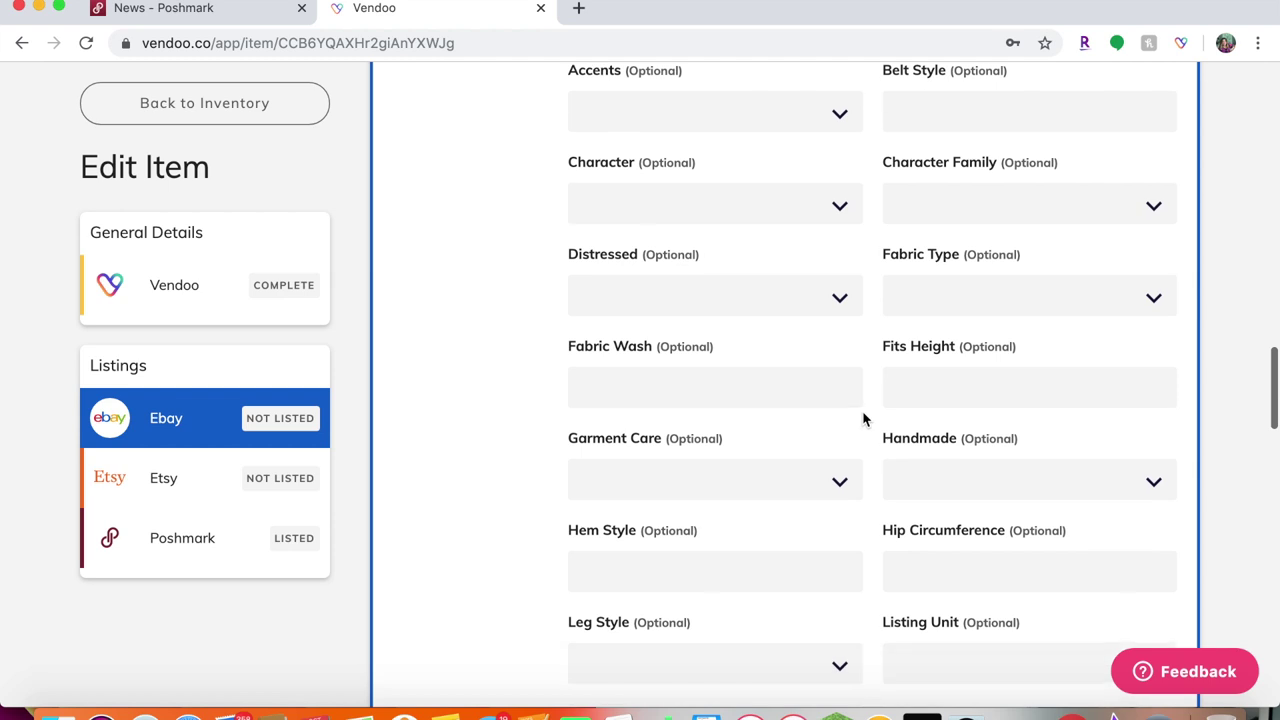
pyautogui.scroll(-5, 865, 419)
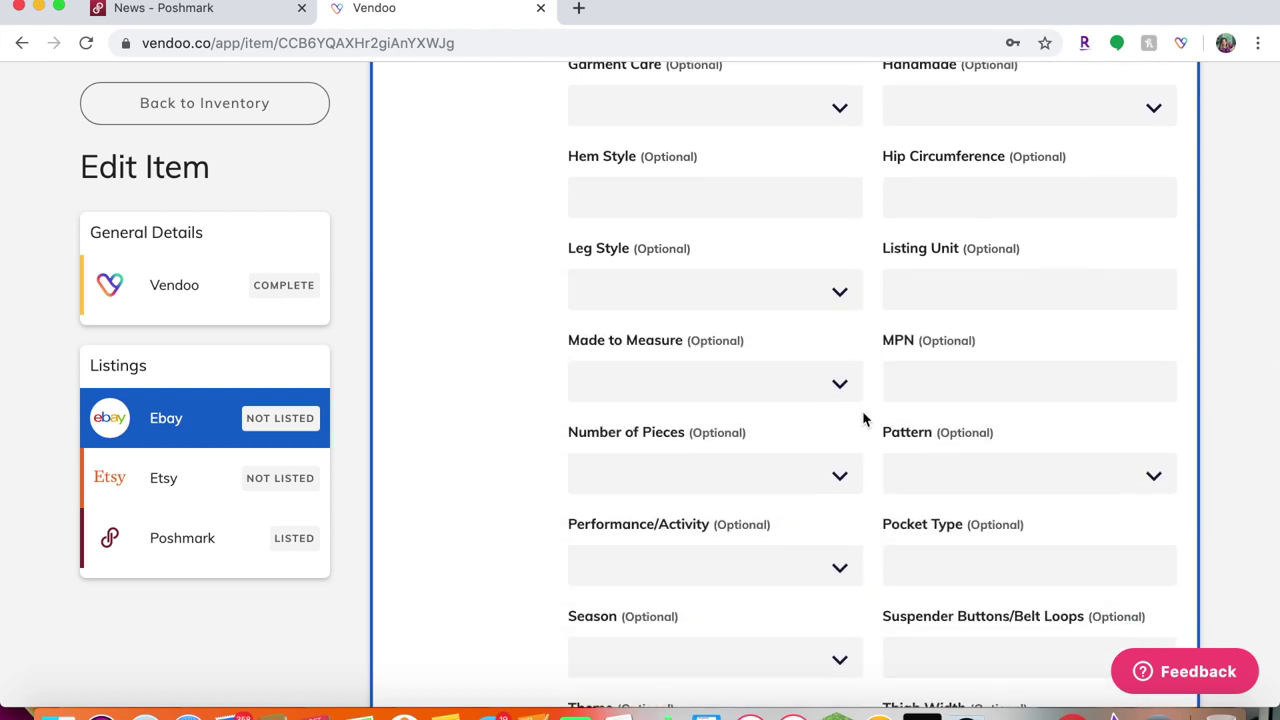
pyautogui.scroll(-4, 865, 419)
pyautogui.scroll(10, 865, 419)
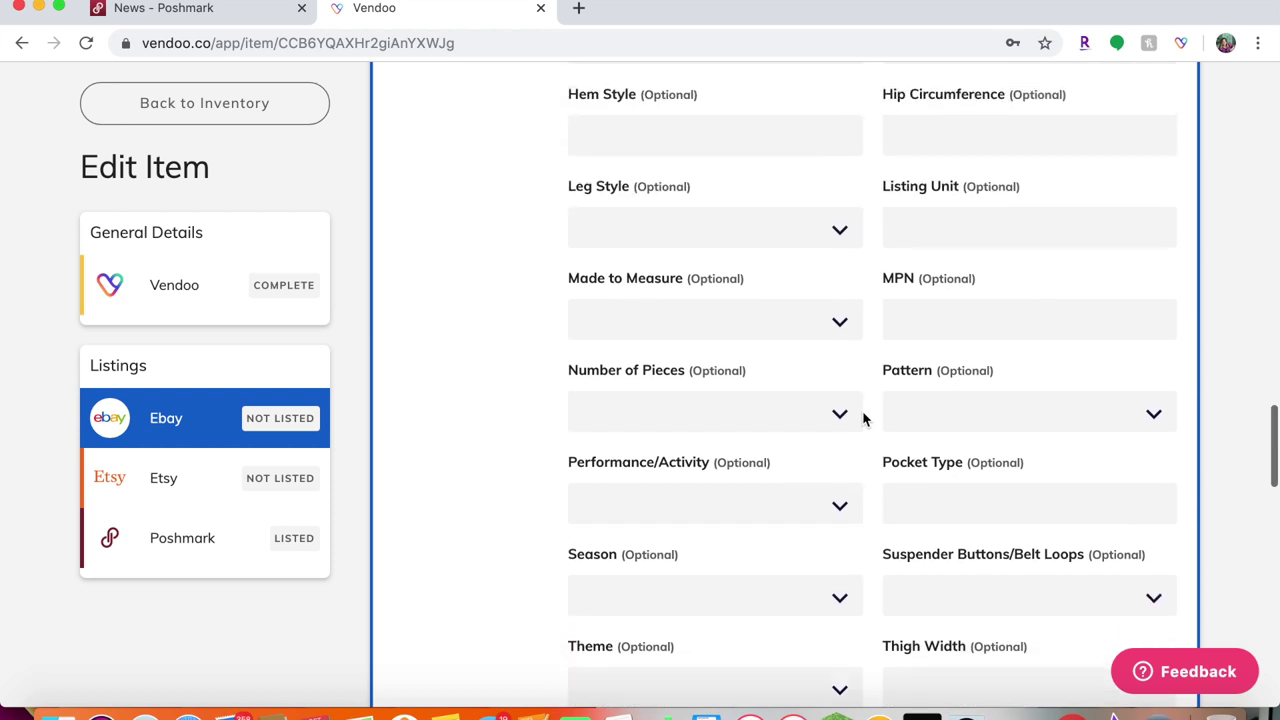
pyautogui.scroll(20, 865, 419)
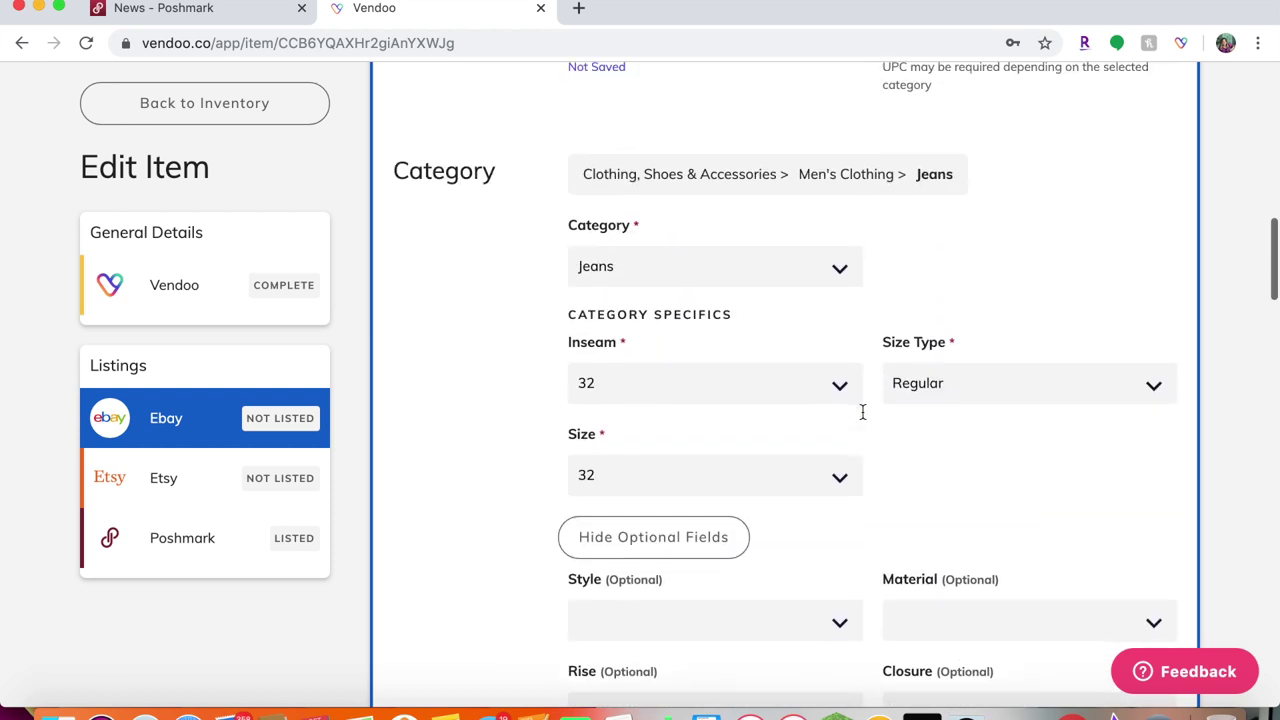
pyautogui.scroll(-7, 862, 412)
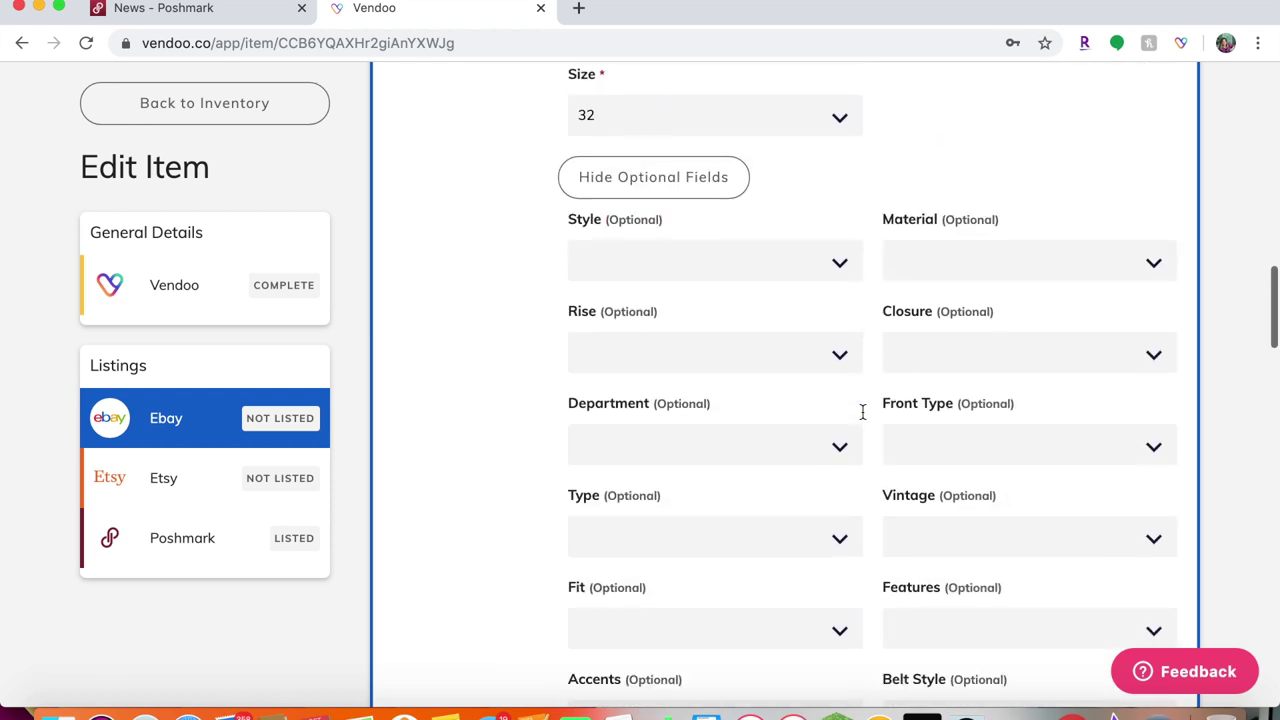
pyautogui.click(634, 193)
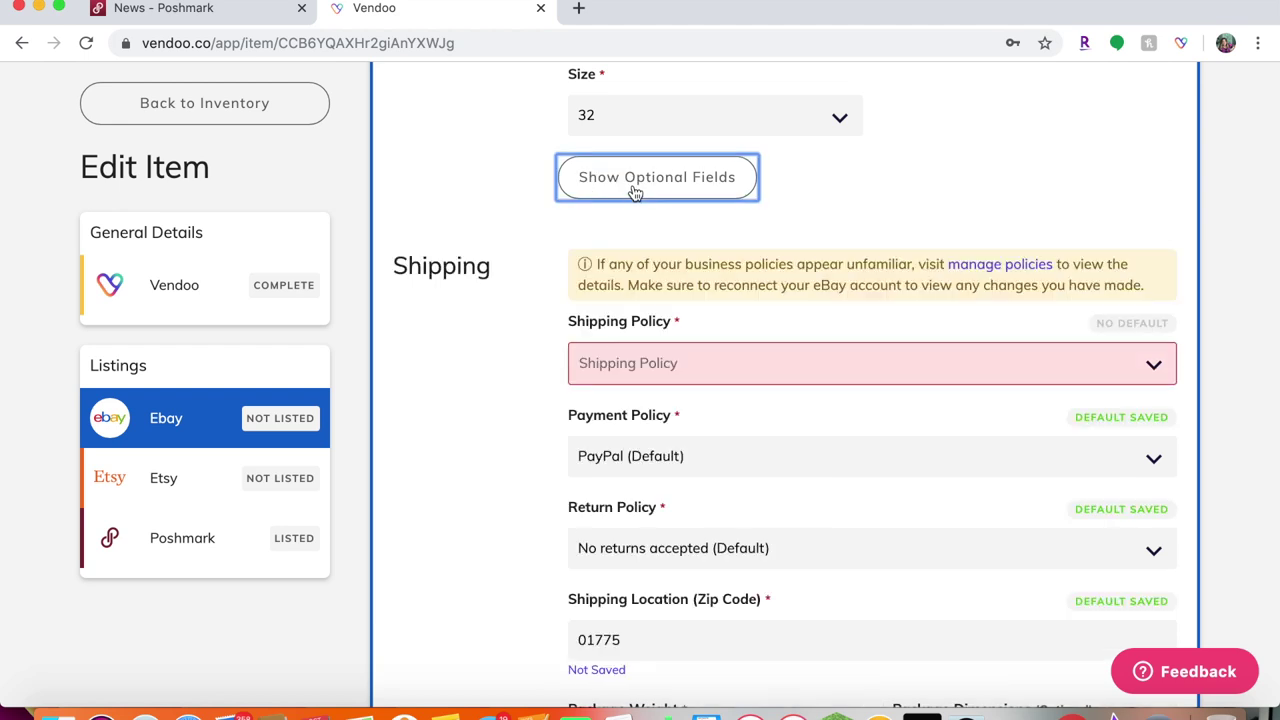
# Step: Check the eBay payment policy options and keep PayPal (Default)
pyautogui.scroll(5, 896, 347)
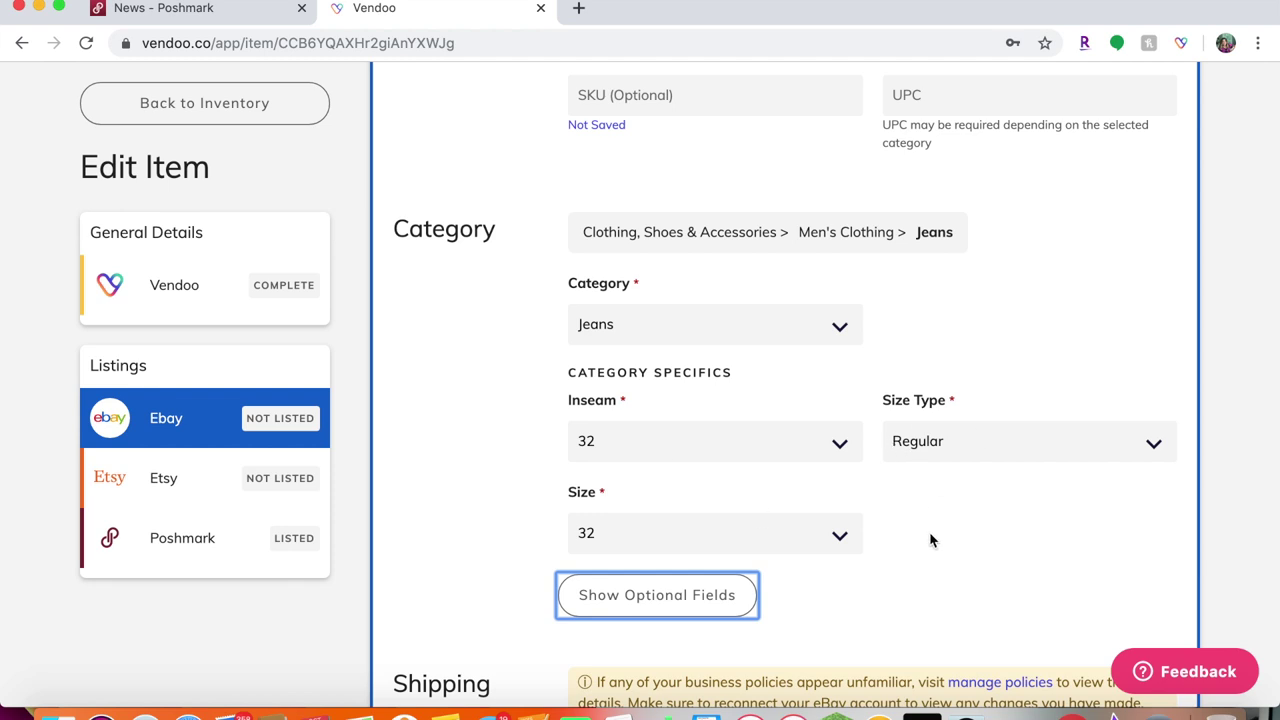
pyautogui.scroll(-5, 929, 537)
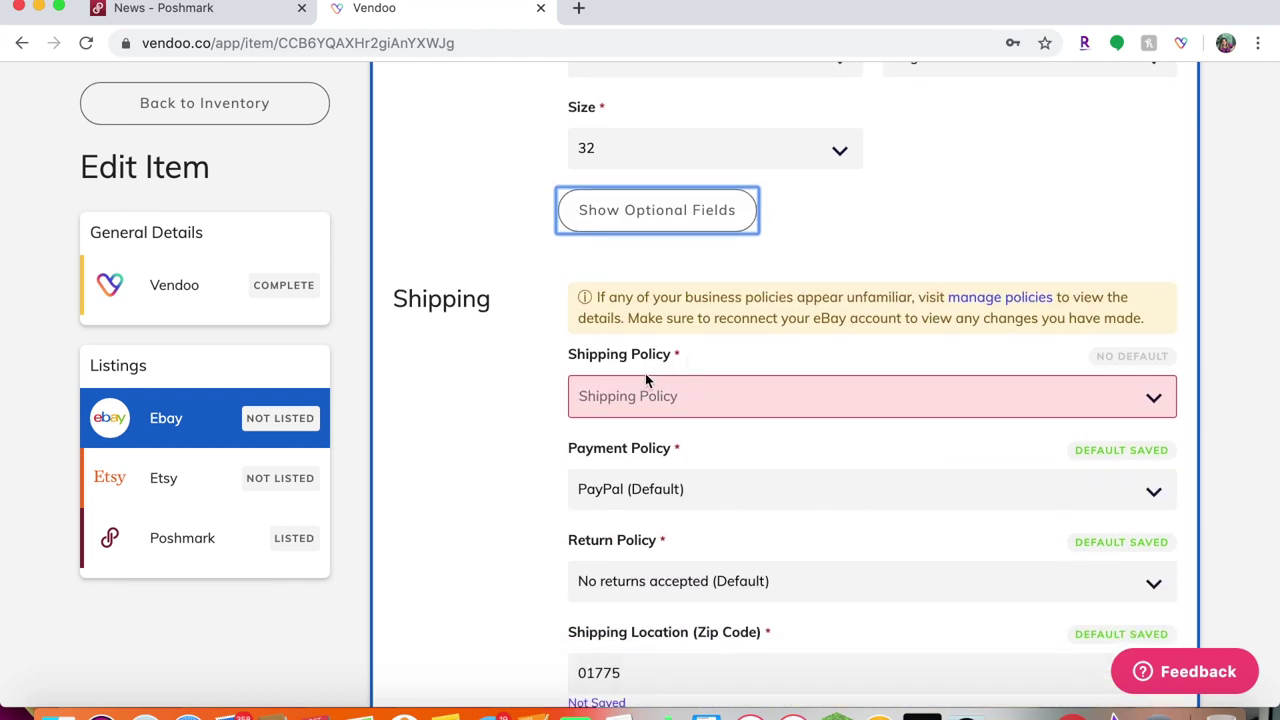
pyautogui.scroll(1, 792, 494)
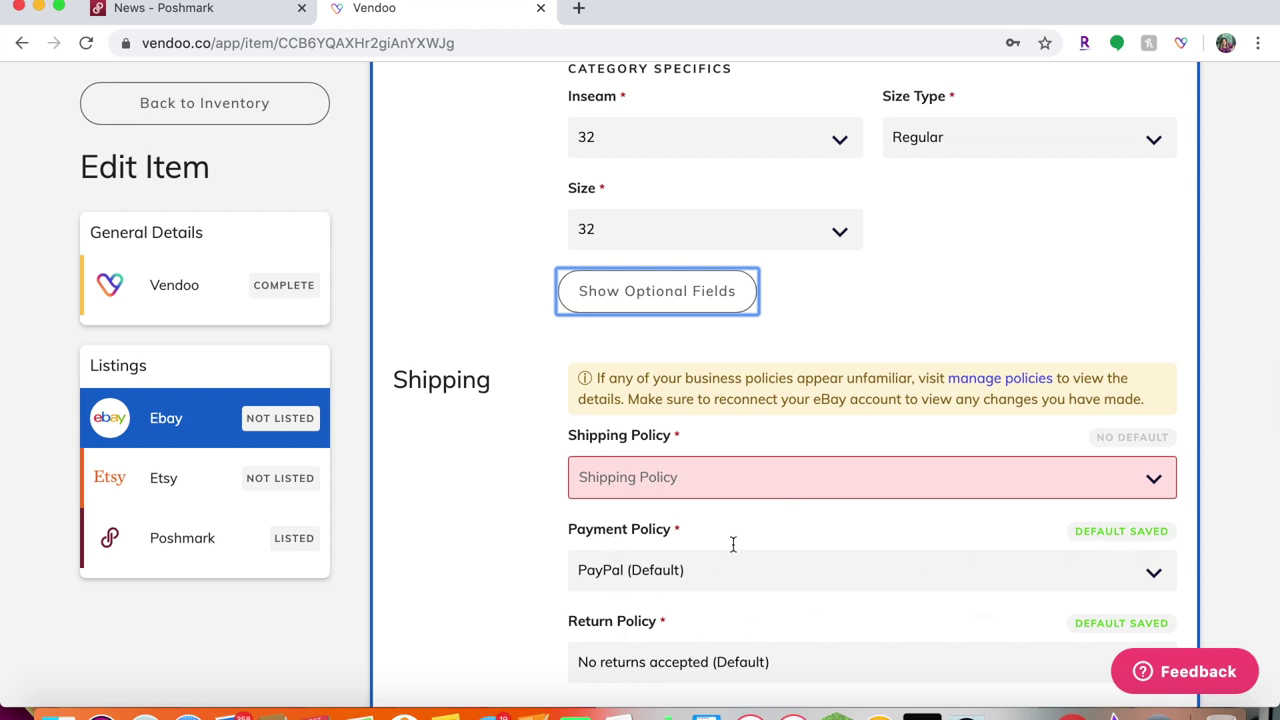
pyautogui.click(1153, 573)
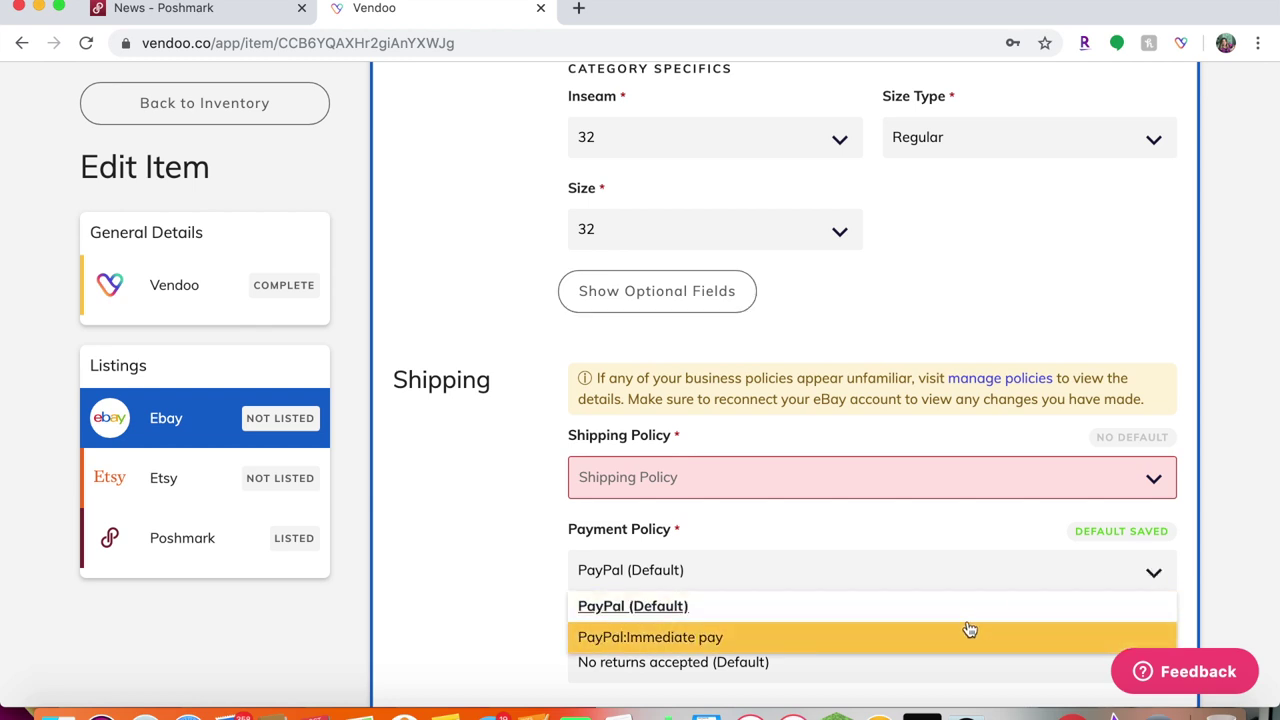
pyautogui.click(1230, 519)
# Step: Bring up the eBay Shipping Policy list of flat USPS rates
pyautogui.scroll(-2, 1230, 519)
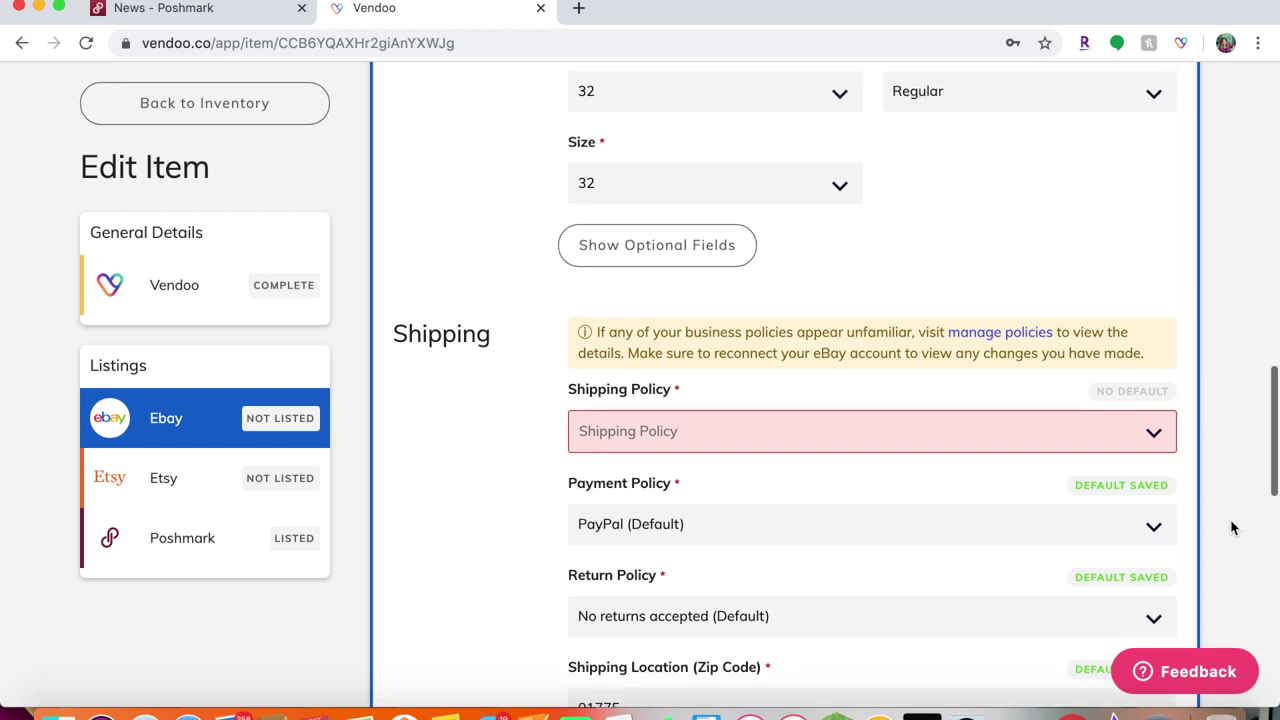
pyautogui.scroll(1, 1230, 528)
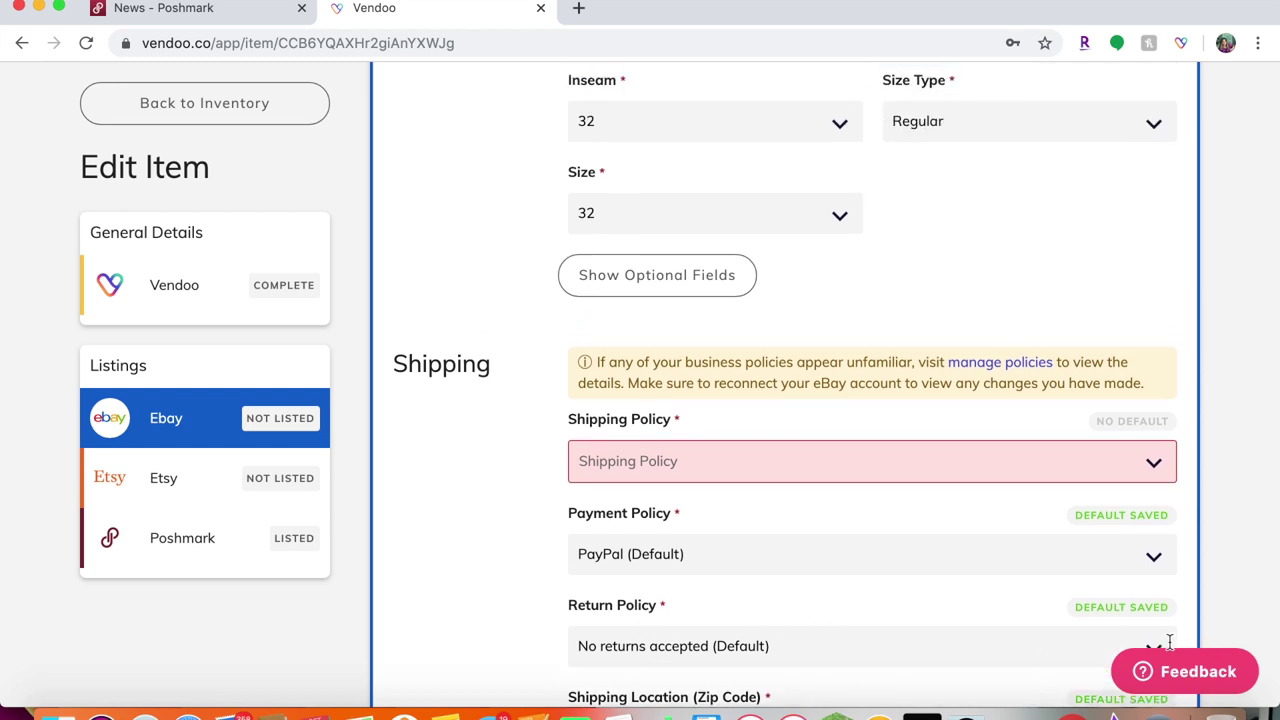
pyautogui.scroll(-1, 1163, 632)
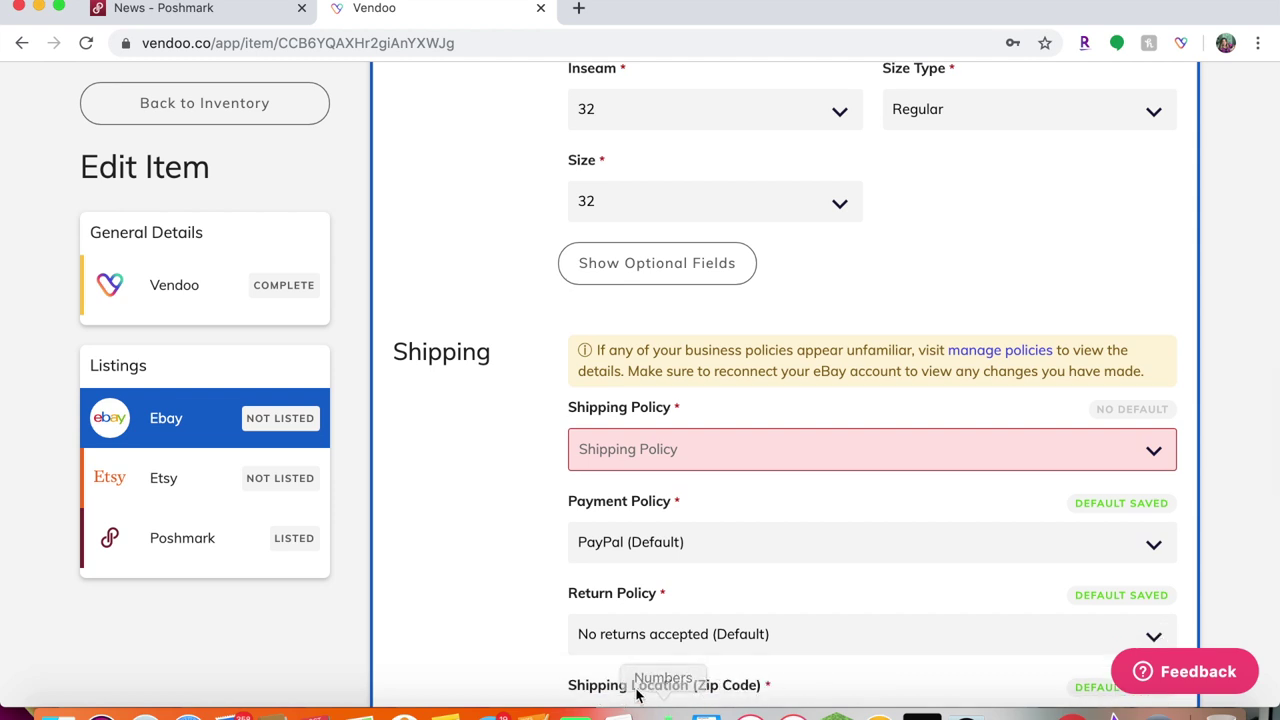
pyautogui.scroll(-1, 760, 690)
pyautogui.scroll(1, 760, 690)
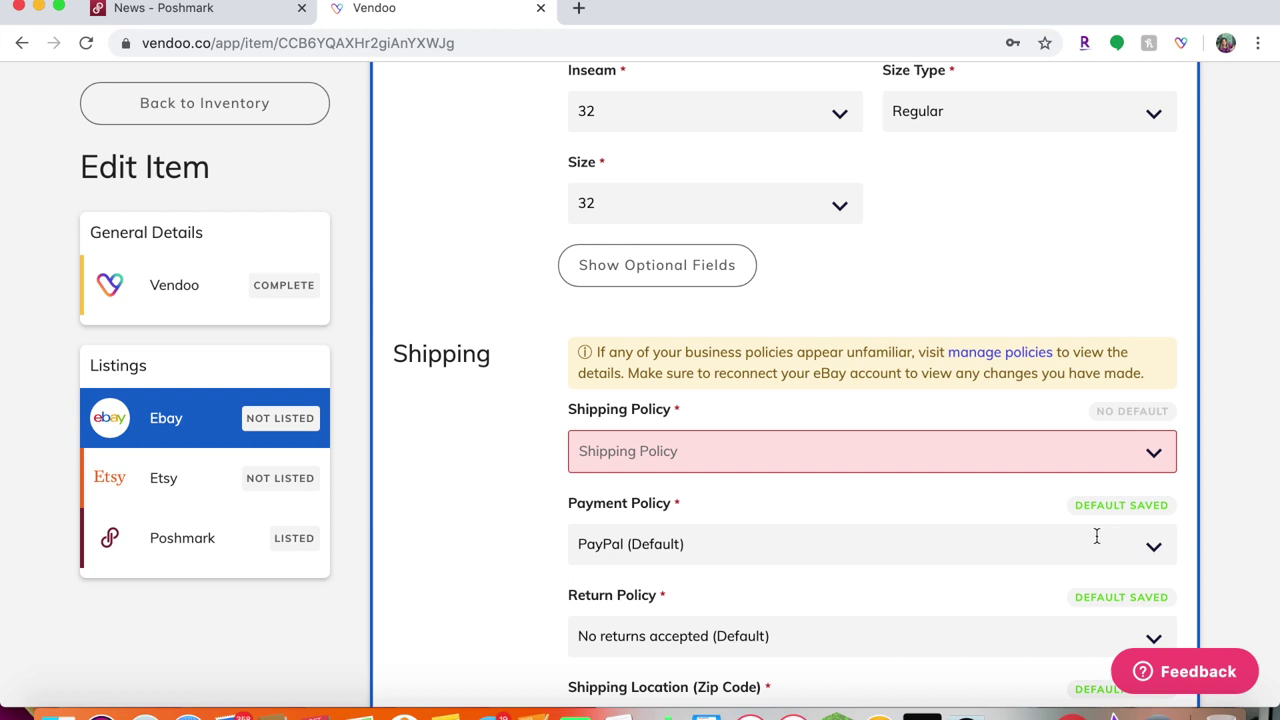
pyautogui.click(1155, 455)
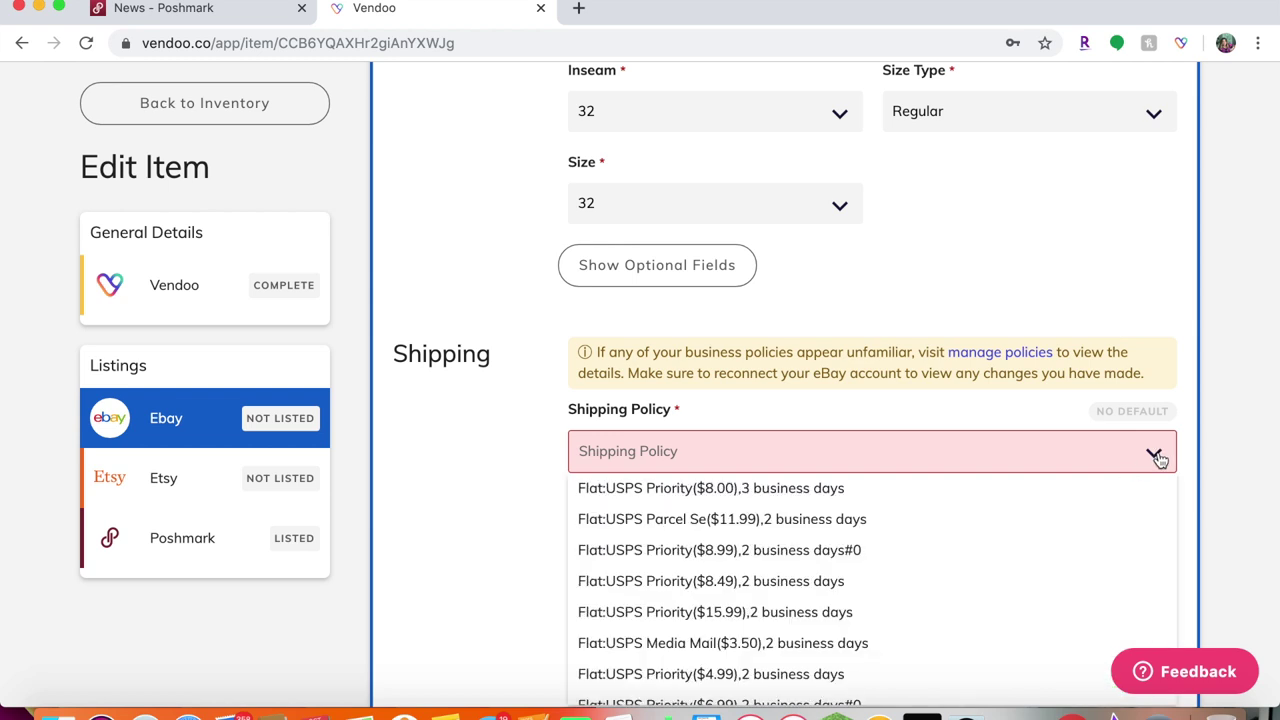
# Step: Scroll the shipping policies and pick Flat:USPS Priority ($6.99), 2 business days#0
pyautogui.scroll(-4, 876, 614)
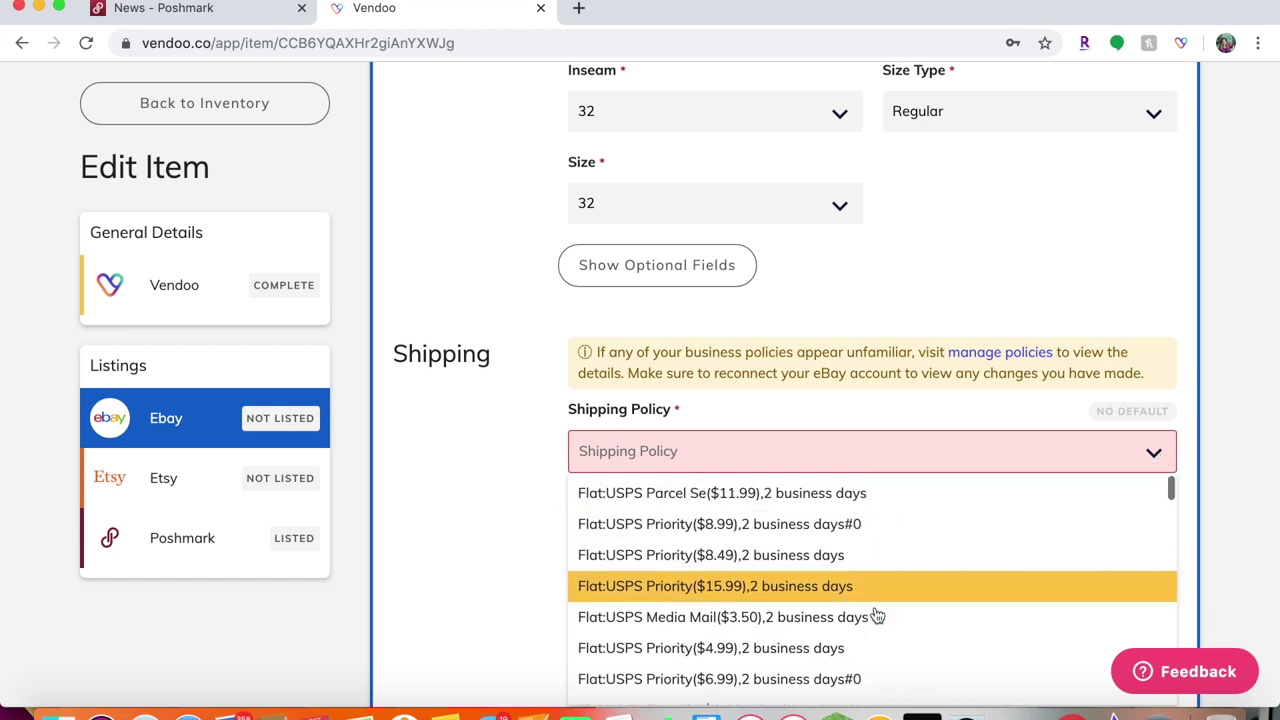
pyautogui.scroll(6, 876, 614)
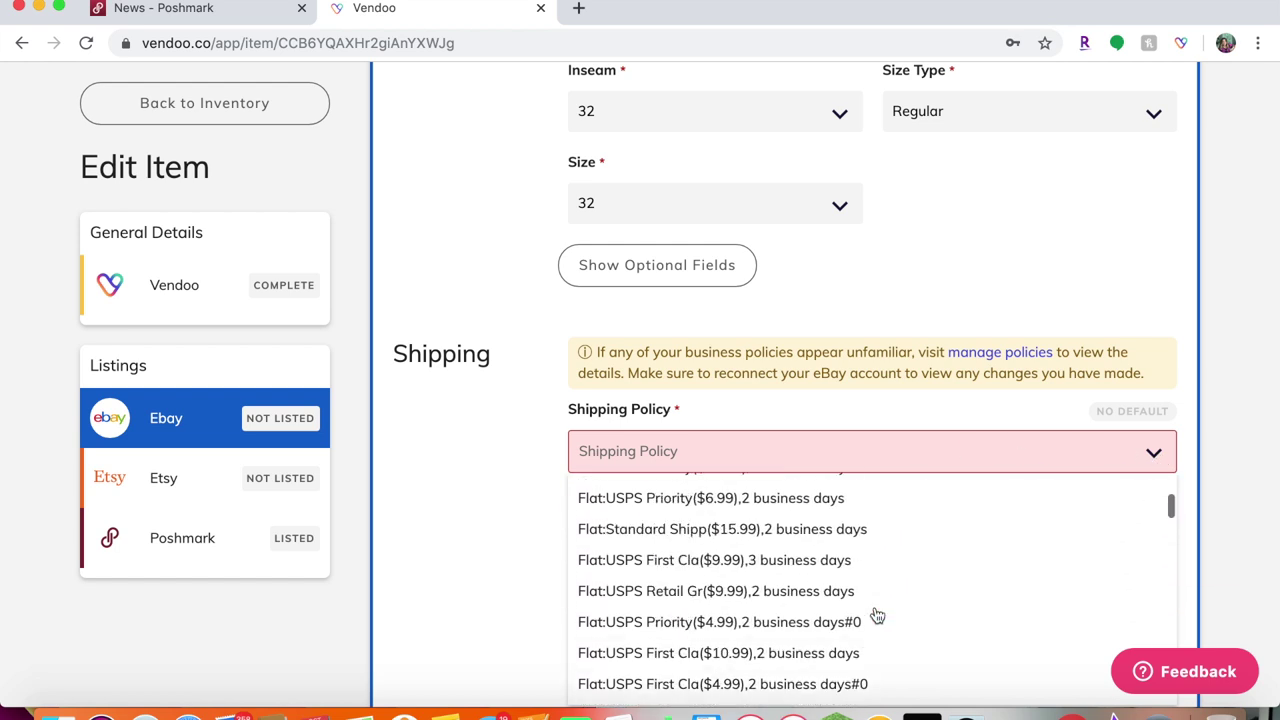
pyautogui.scroll(2, 876, 614)
pyautogui.scroll(-1, 876, 614)
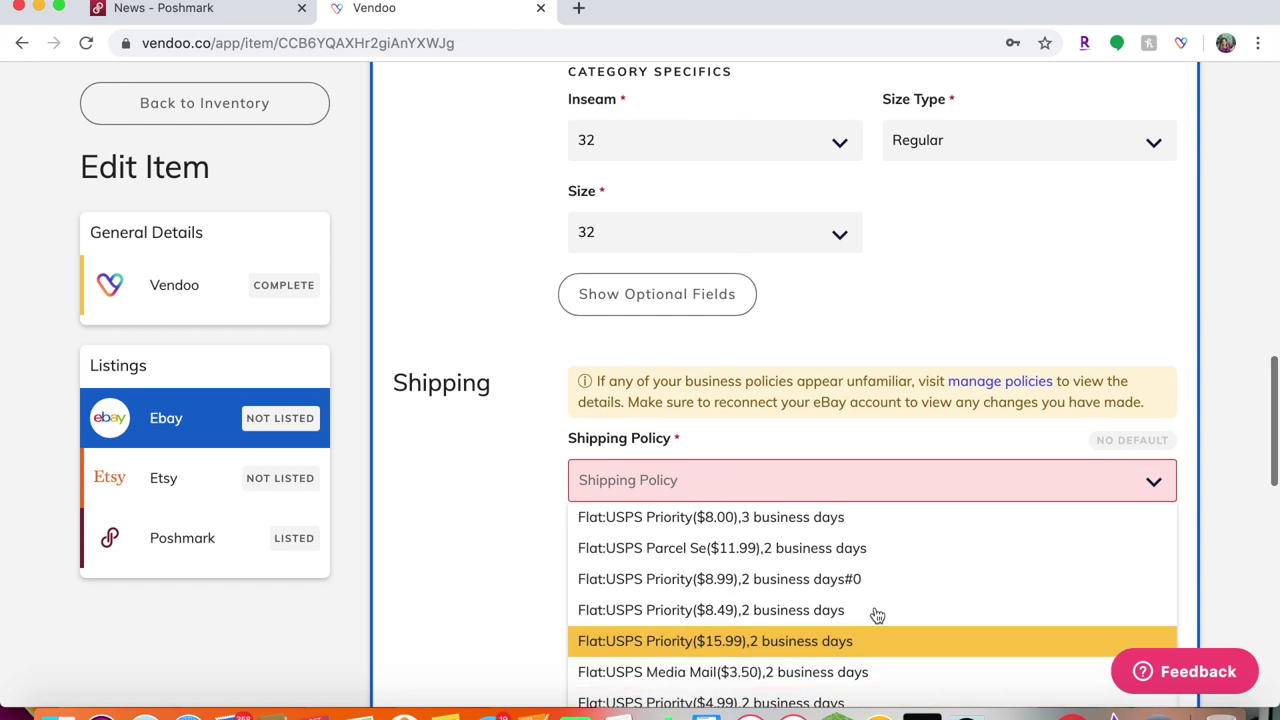
pyautogui.scroll(-3, 862, 584)
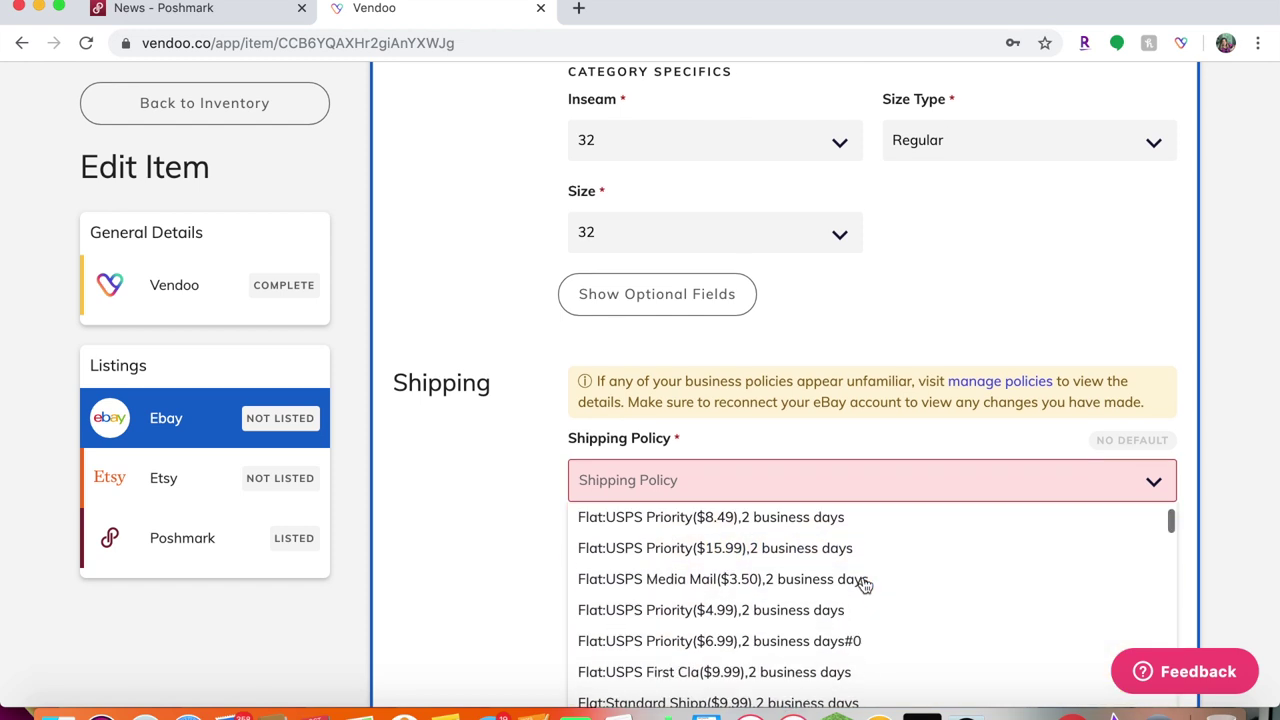
pyautogui.scroll(-4, 864, 586)
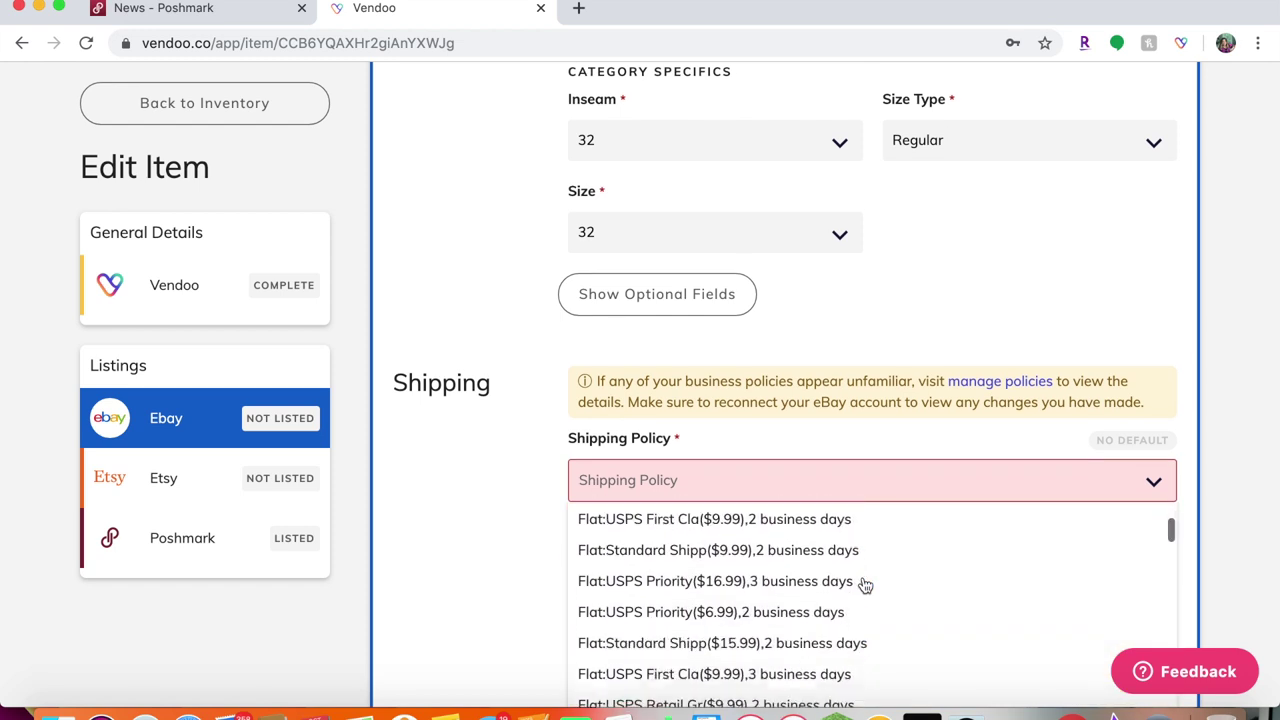
pyautogui.scroll(-6, 864, 586)
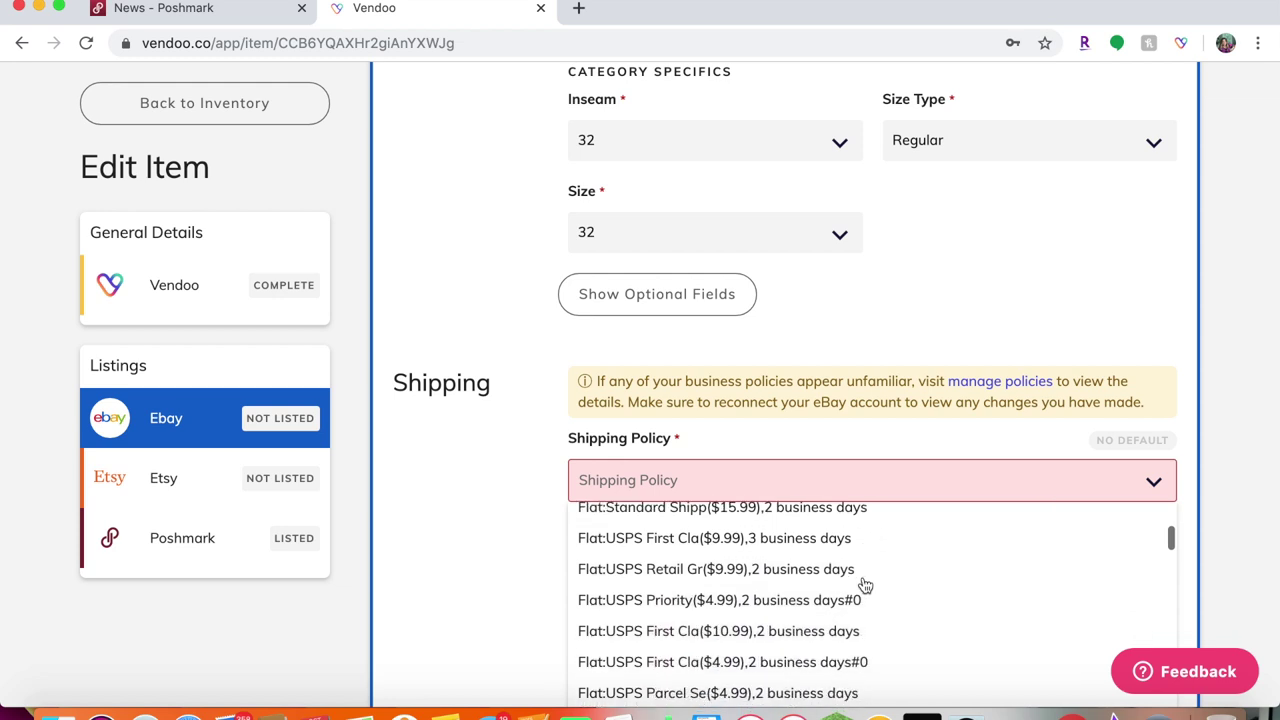
pyautogui.scroll(-1, 864, 587)
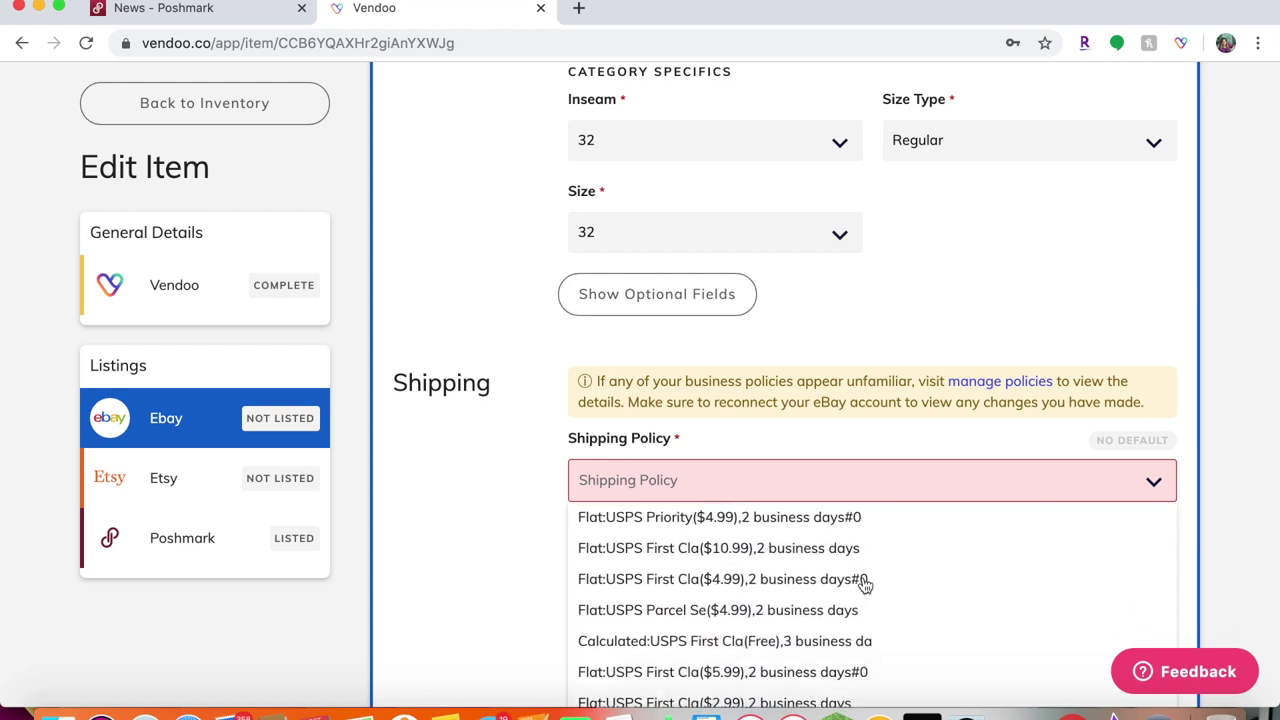
pyautogui.scroll(-6, 864, 586)
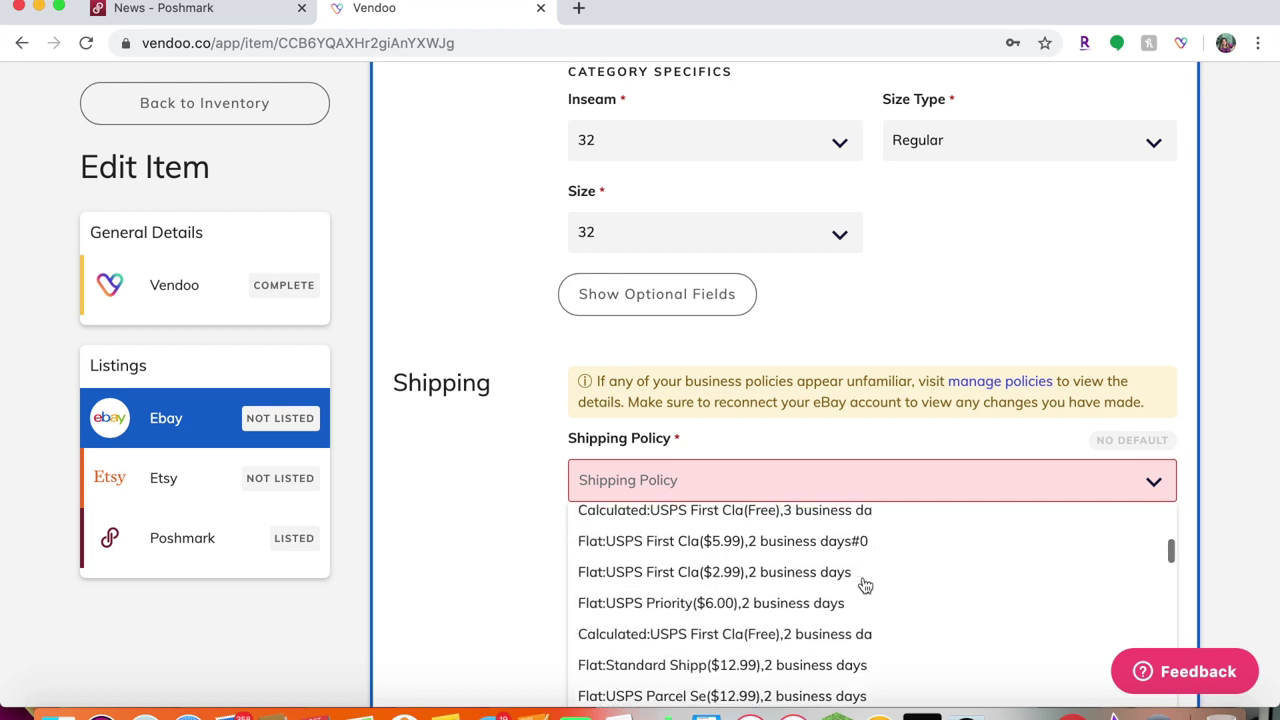
pyautogui.scroll(5, 865, 586)
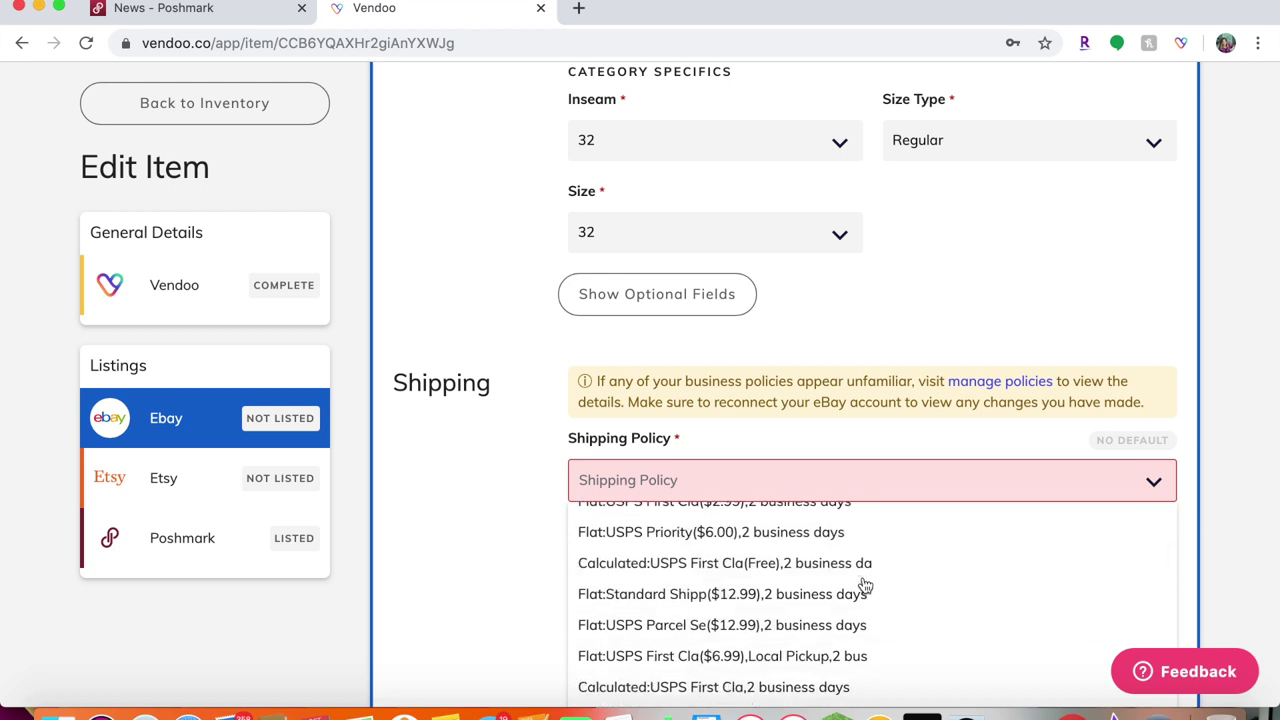
pyautogui.scroll(1, 864, 585)
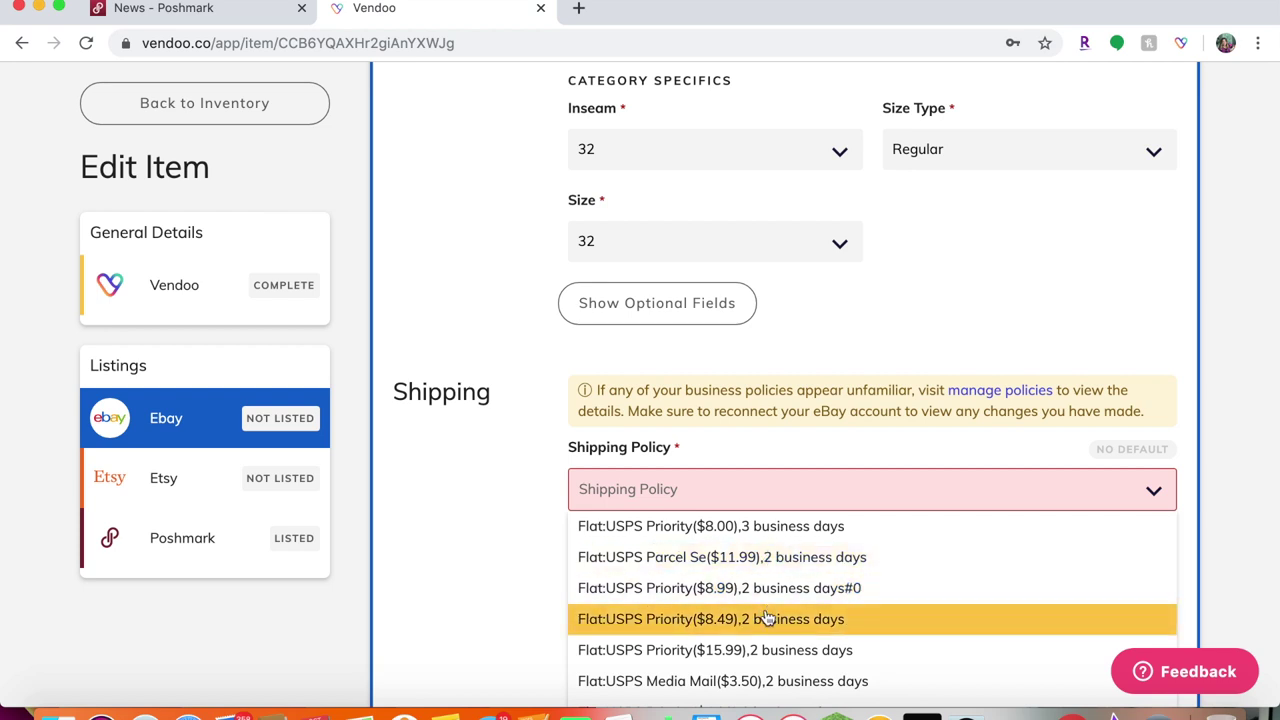
pyautogui.scroll(-1, 766, 617)
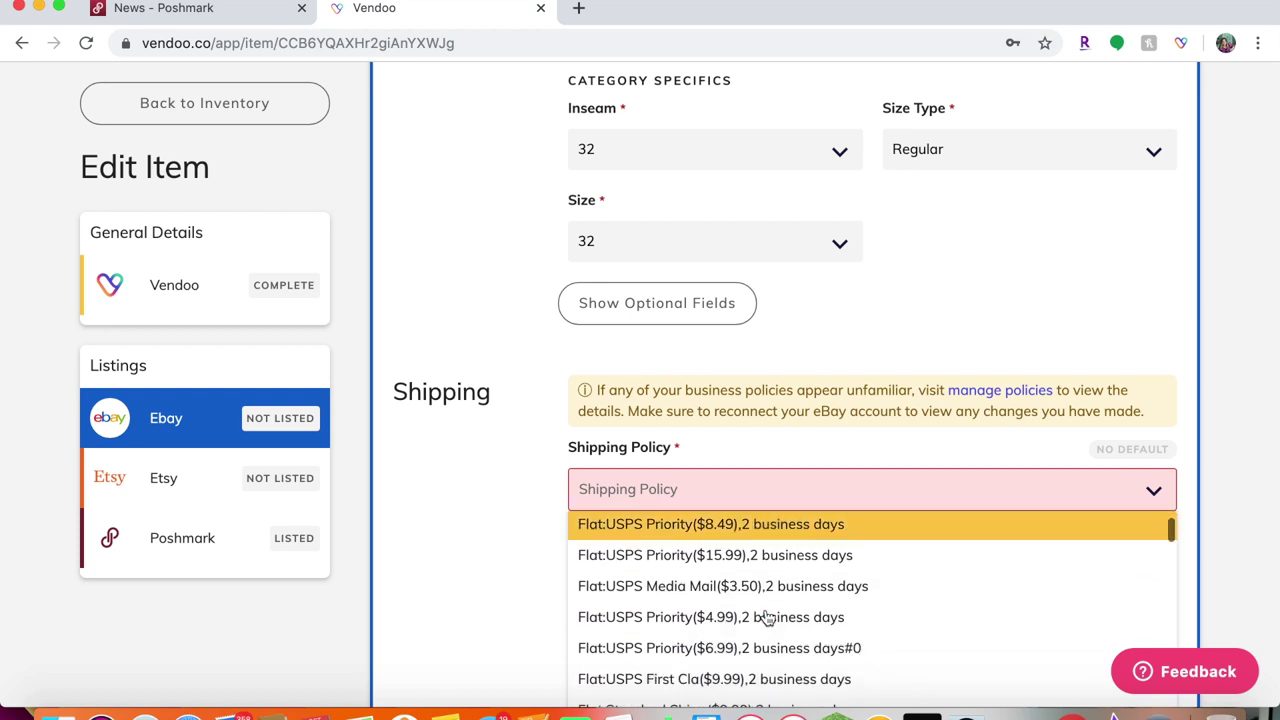
pyautogui.click(873, 656)
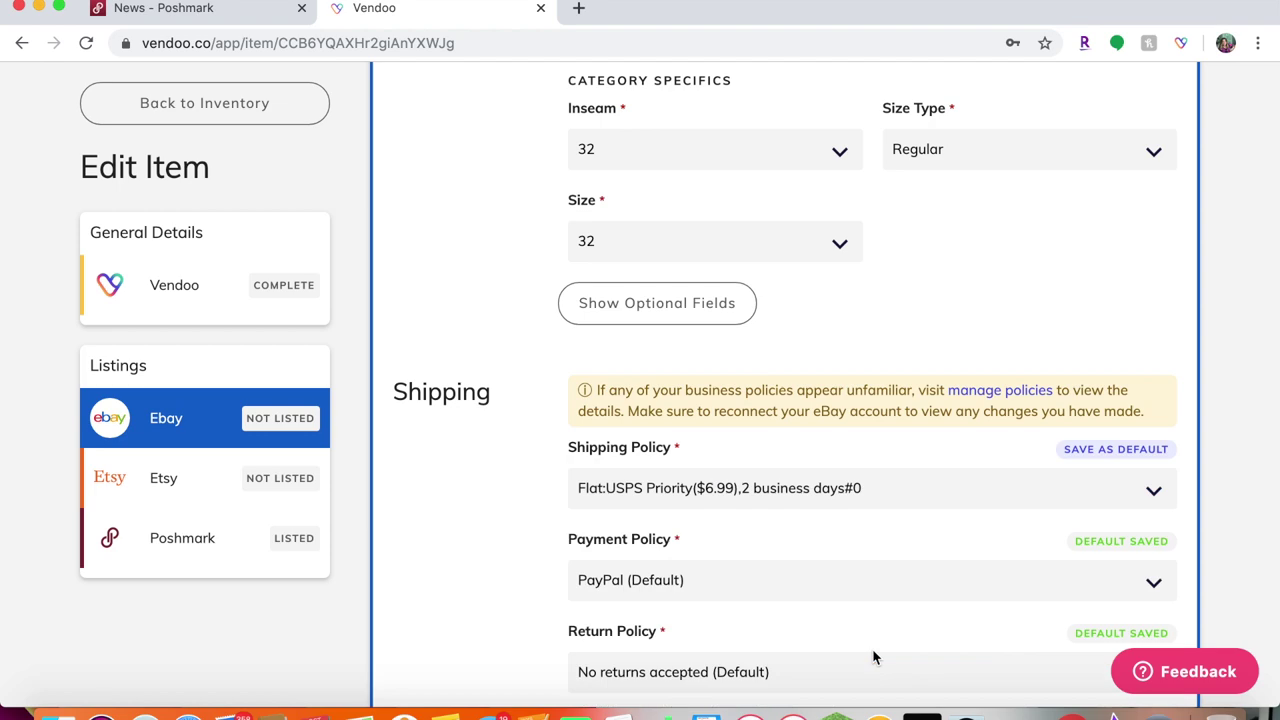
# Step: Keep Fixed Price and Good 'Til Cancelled at $55, and enable Allow Best Offer
pyautogui.scroll(-10, 825, 544)
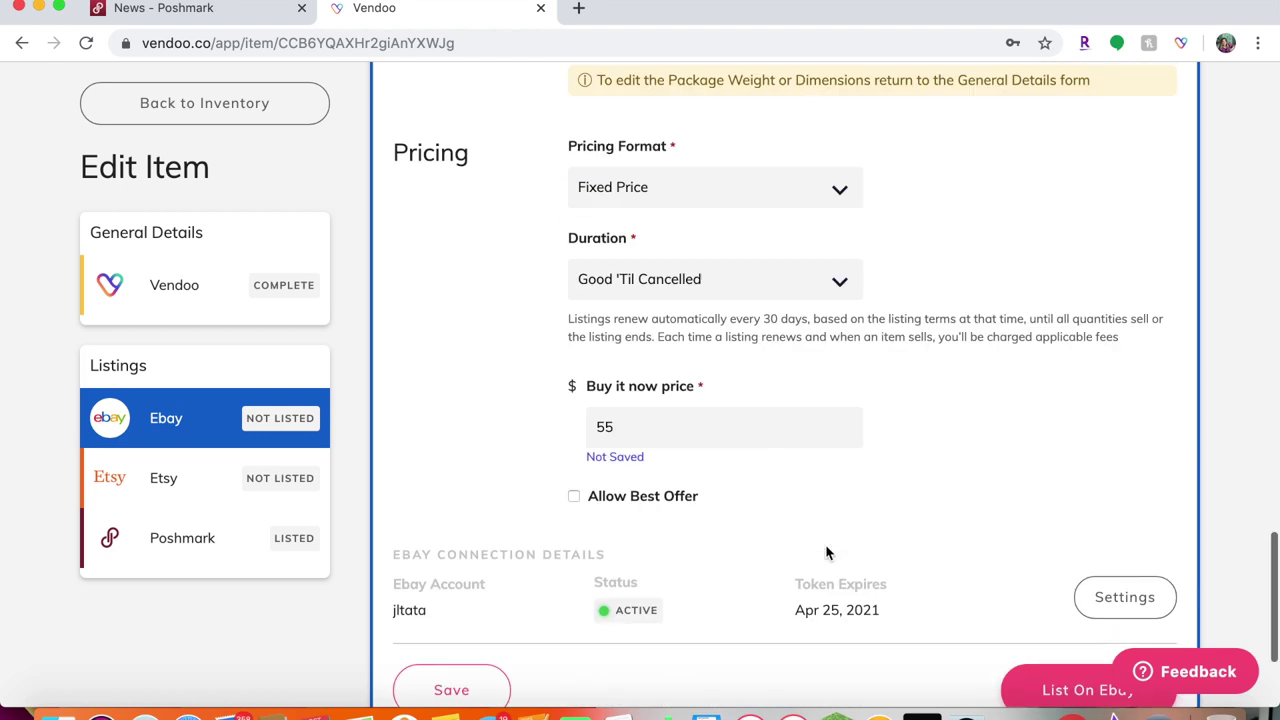
pyautogui.scroll(1, 825, 551)
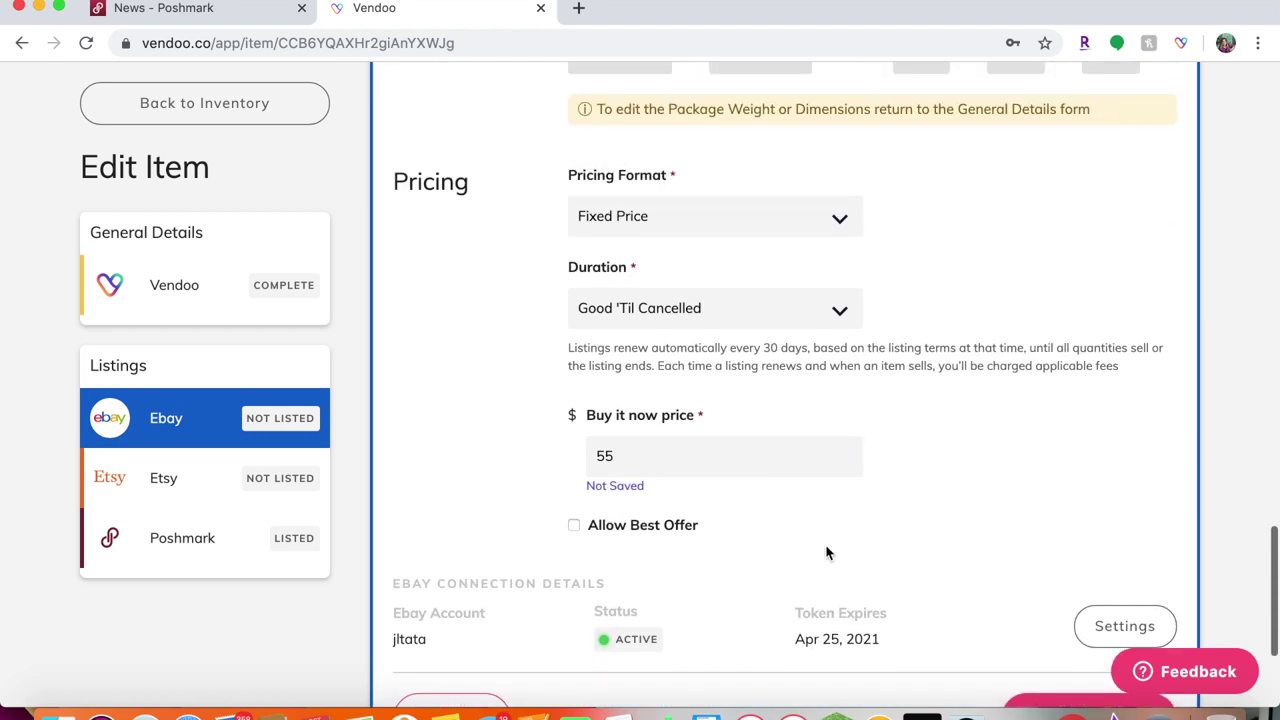
pyautogui.click(840, 228)
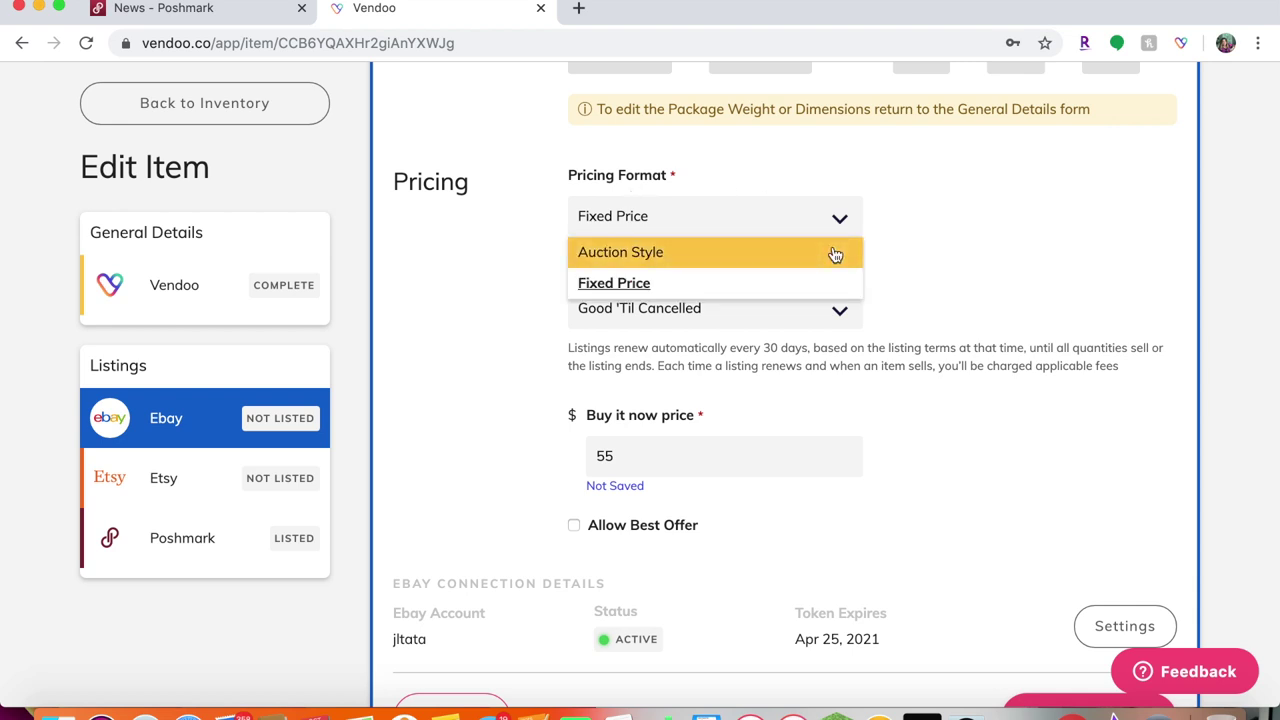
pyautogui.click(986, 228)
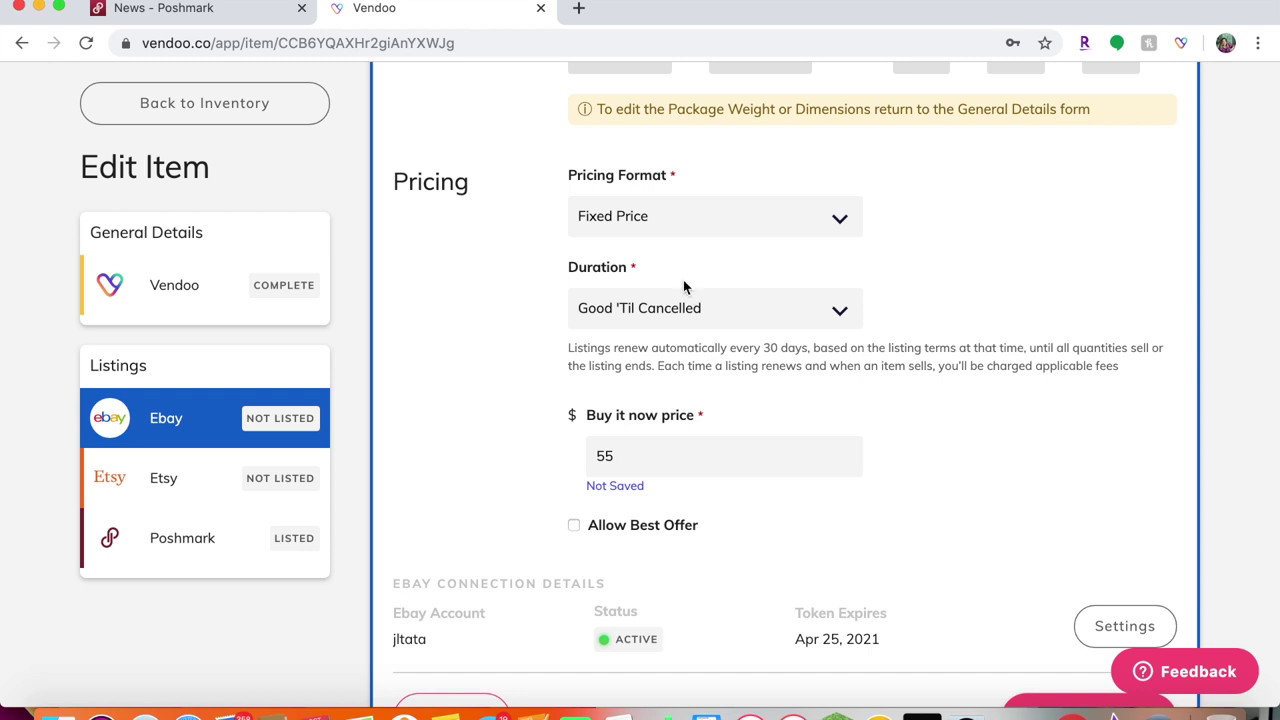
pyautogui.click(840, 314)
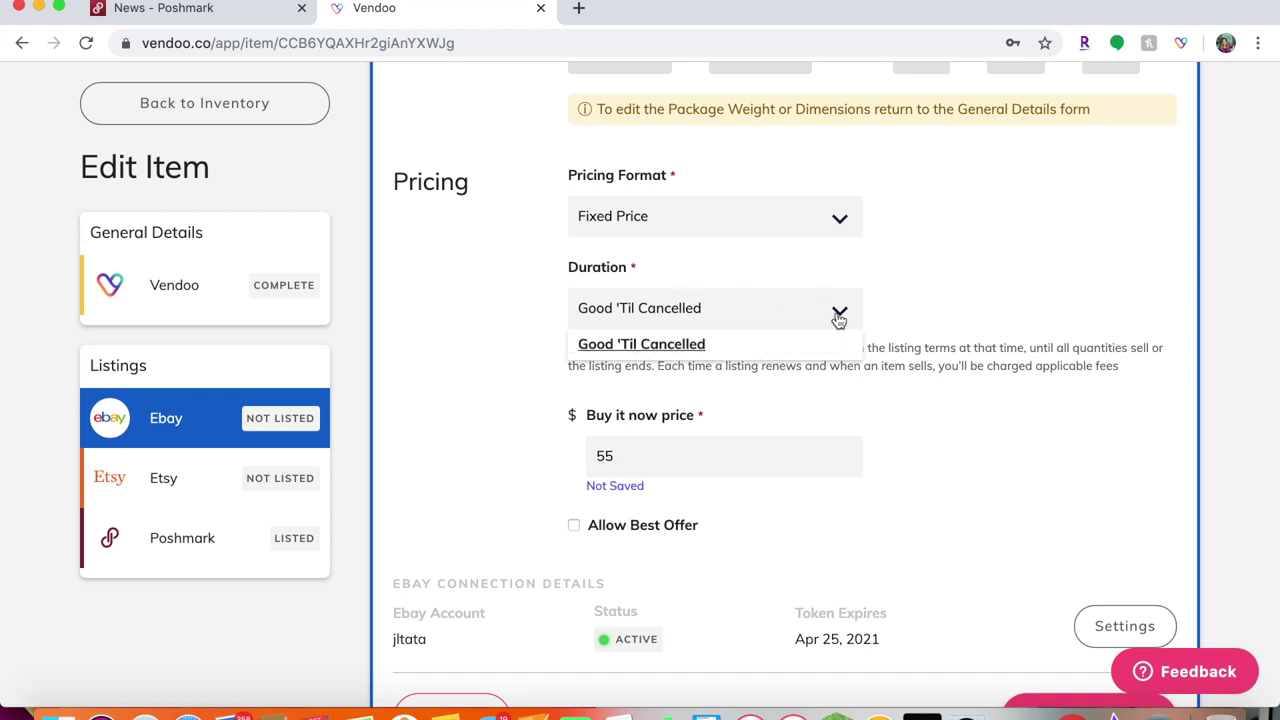
pyautogui.scroll(-2, 865, 415)
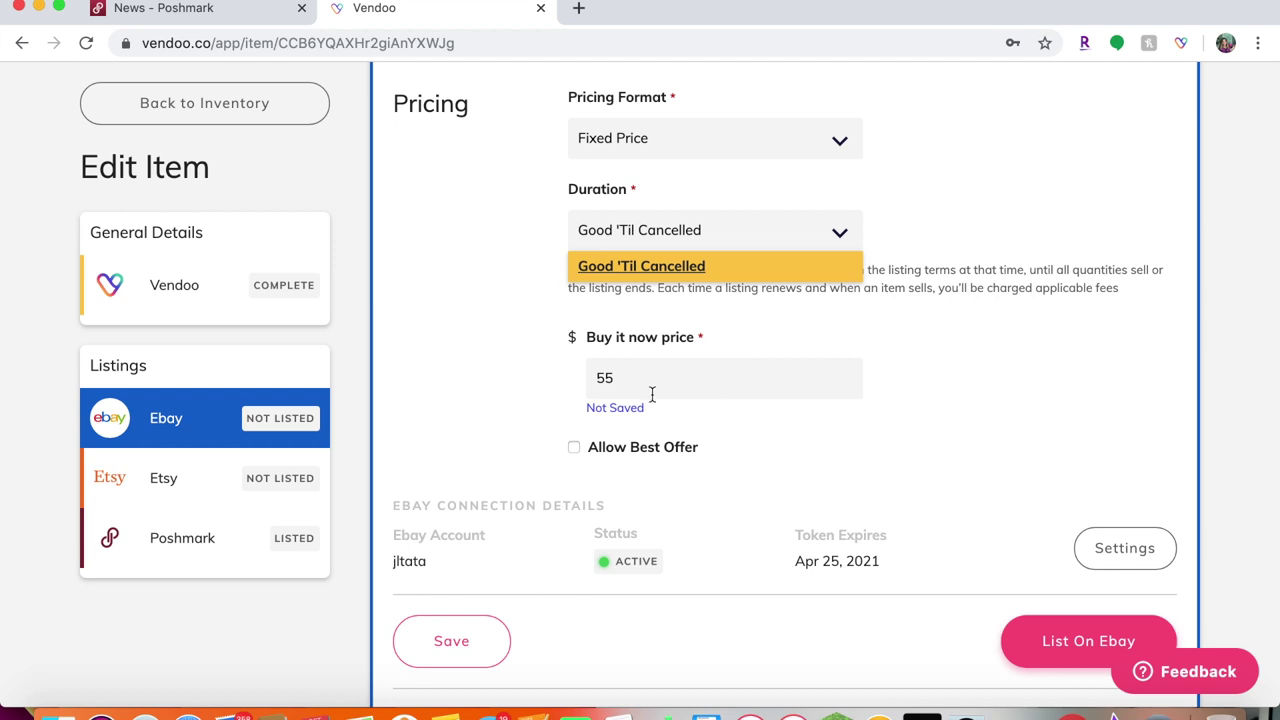
pyautogui.click(575, 448)
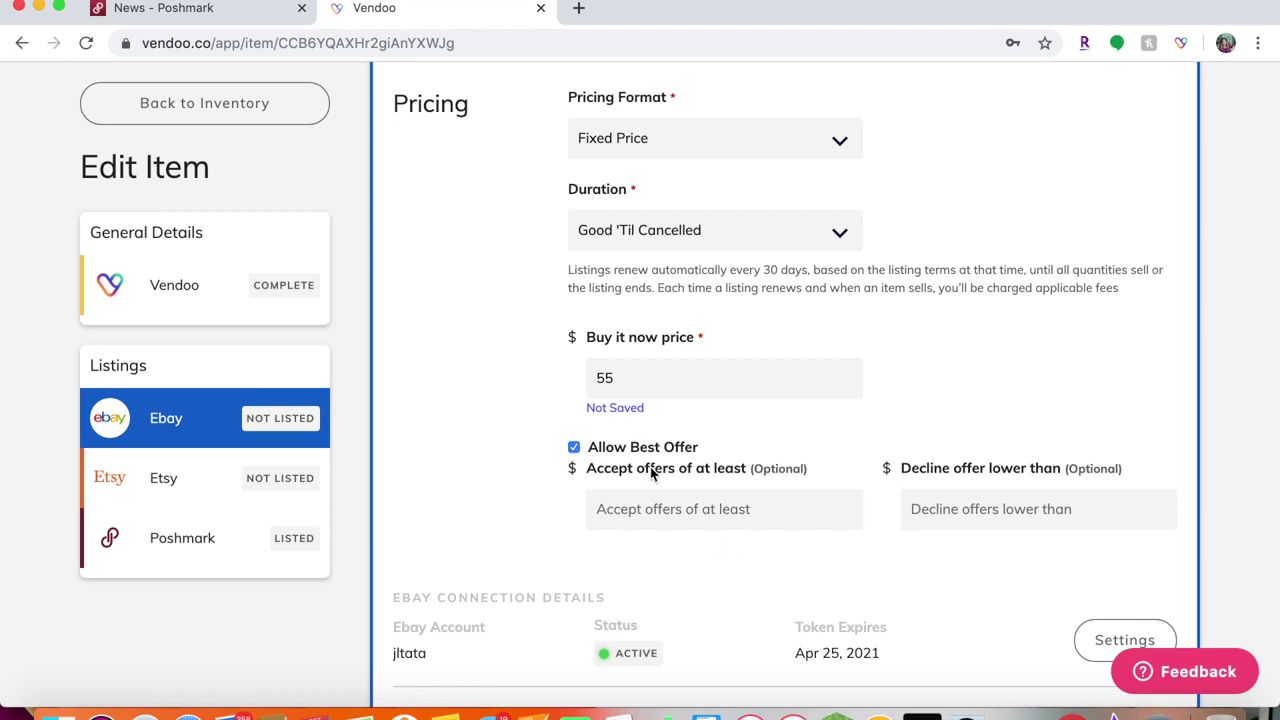
pyautogui.scroll(-1, 690, 551)
# Step: Publish the item with List On Ebay and open the new live eBay listing
pyautogui.scroll(-3, 690, 551)
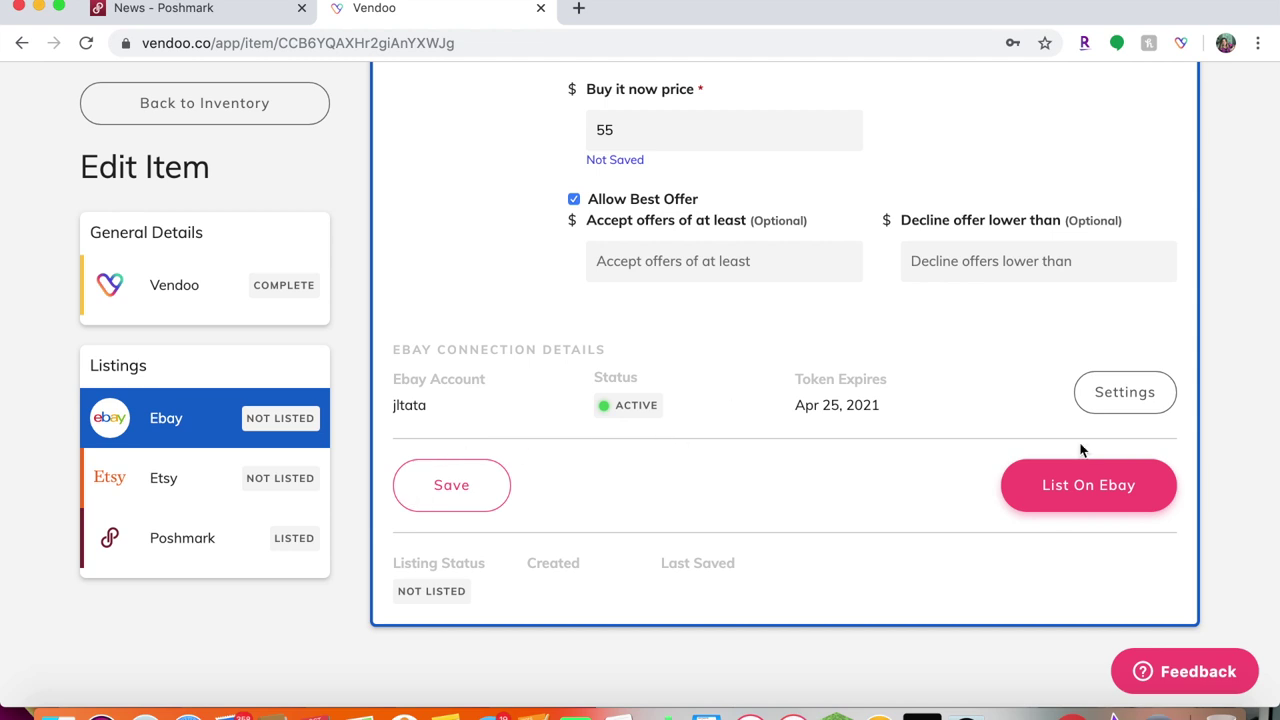
pyautogui.click(1065, 486)
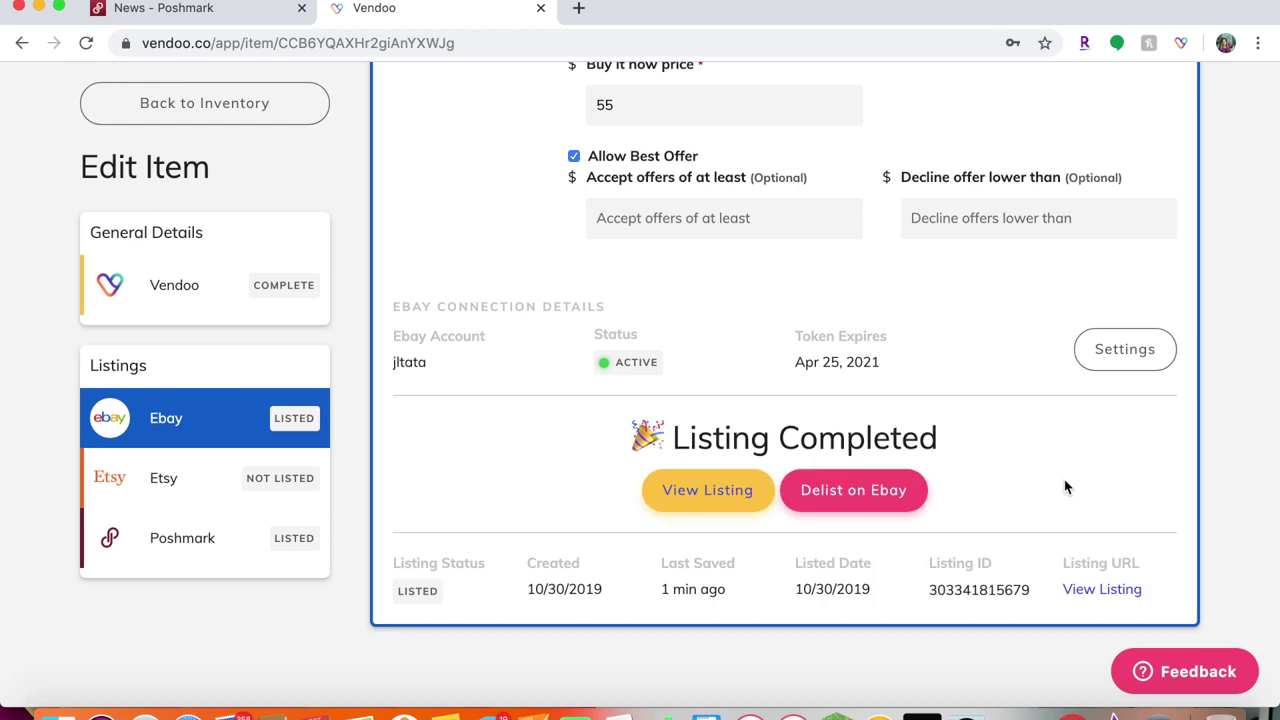
pyautogui.click(717, 490)
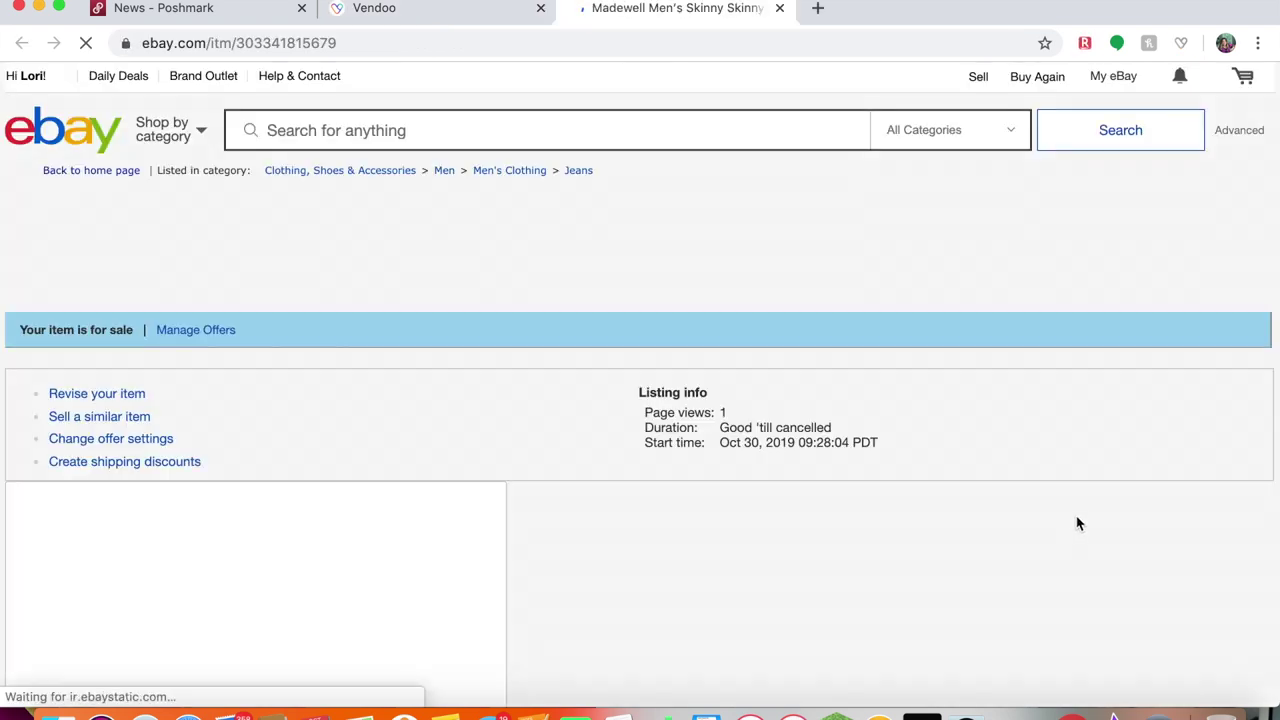
# Step: Scroll the live Madewell jeans listing through price, shipping, payment and item specifics
pyautogui.scroll(-1, 1077, 522)
pyautogui.scroll(-3, 1077, 522)
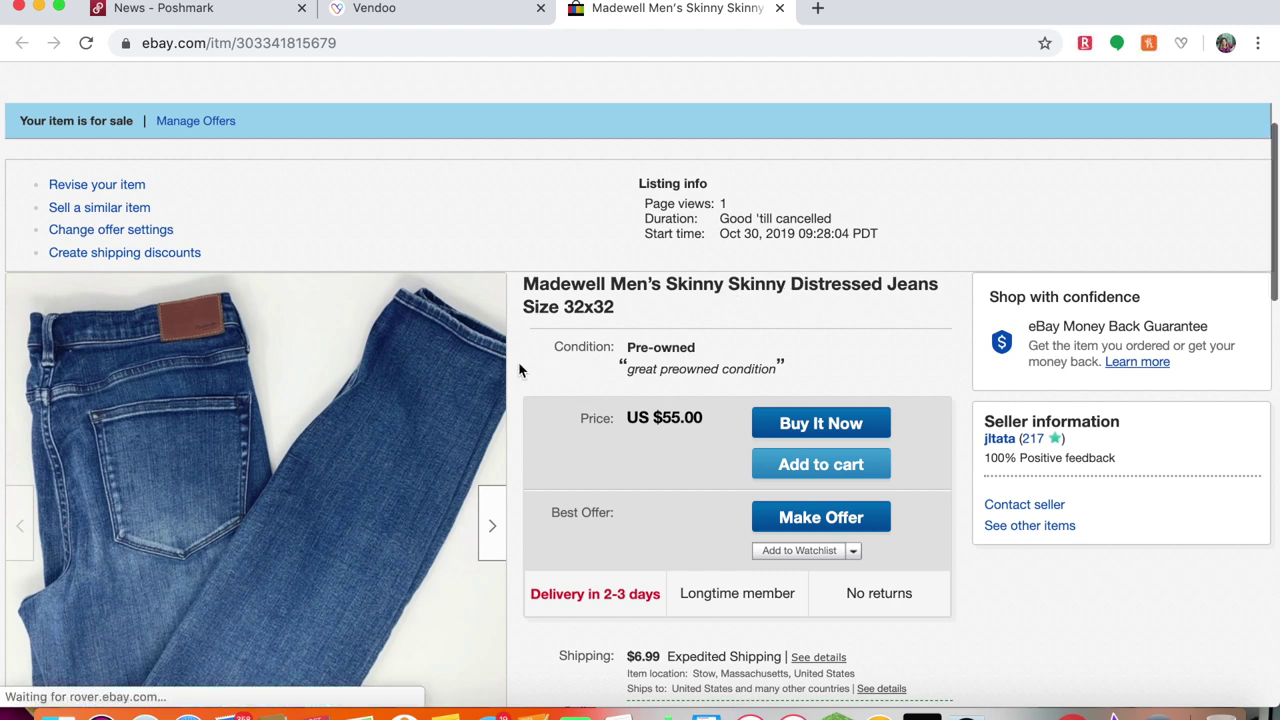
pyautogui.scroll(-1, 721, 517)
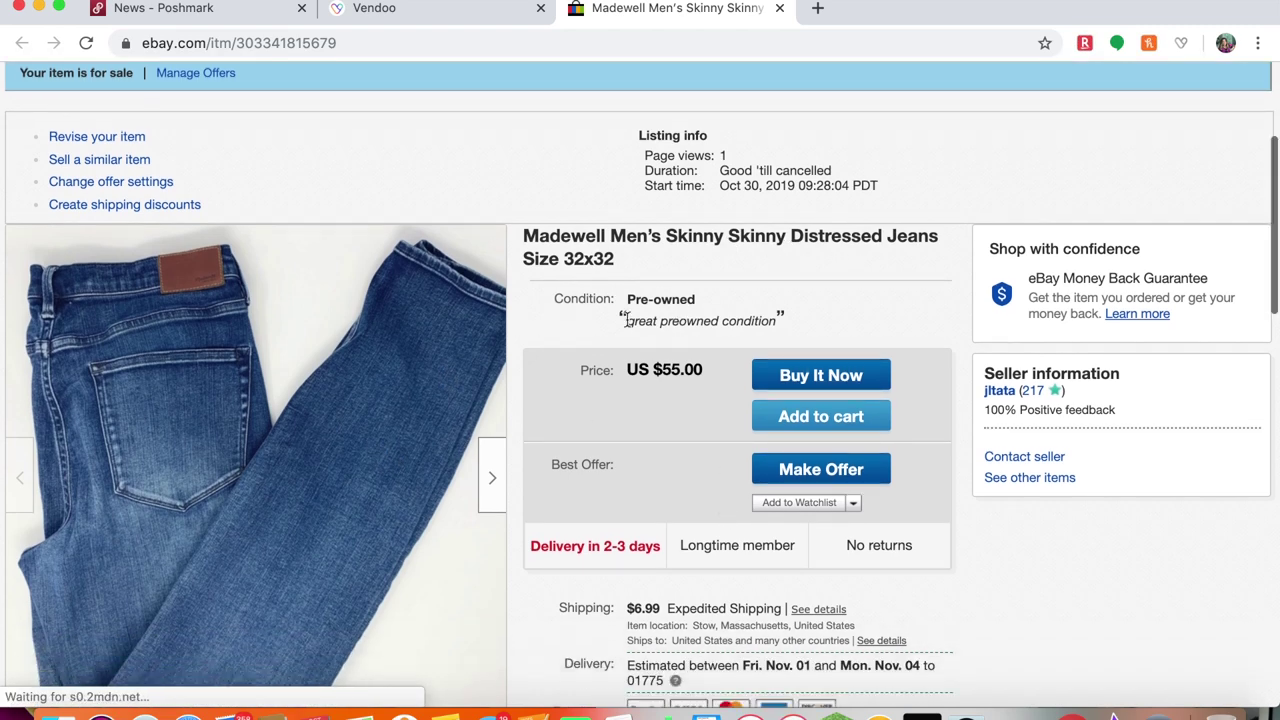
pyautogui.scroll(-1, 685, 484)
pyautogui.scroll(-5, 685, 482)
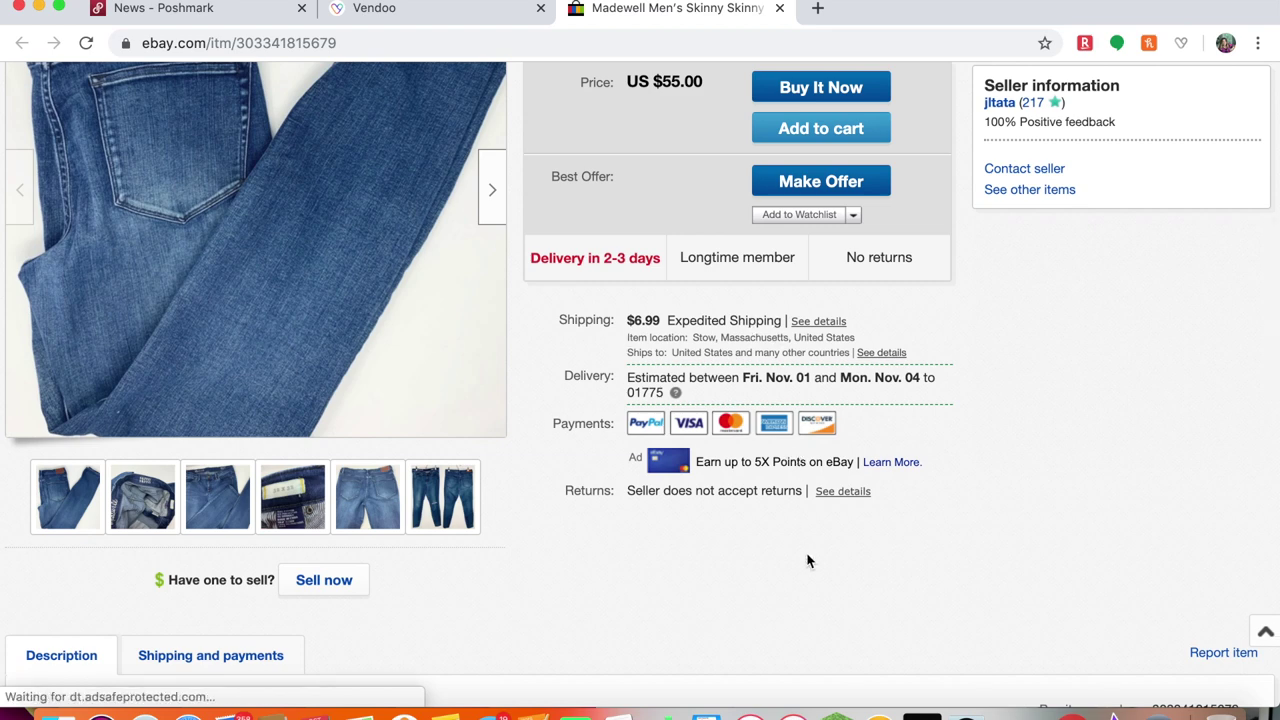
pyautogui.scroll(-10, 808, 562)
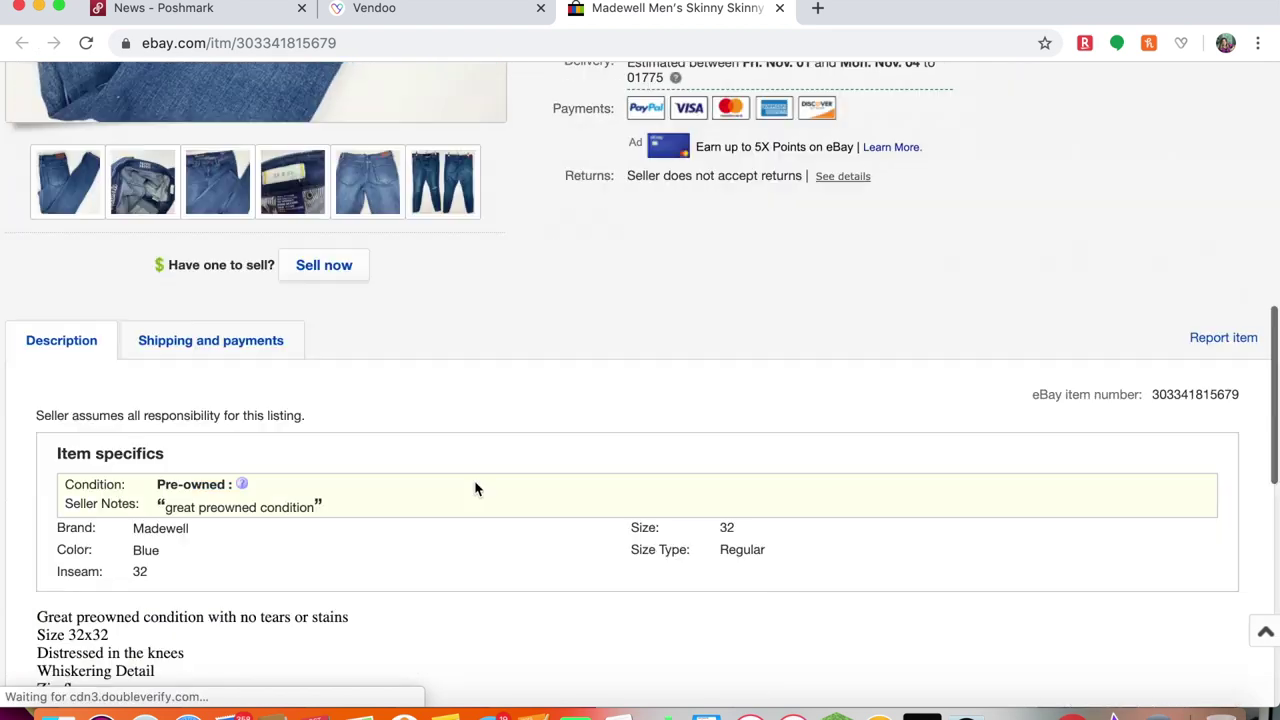
pyautogui.scroll(15, 439, 412)
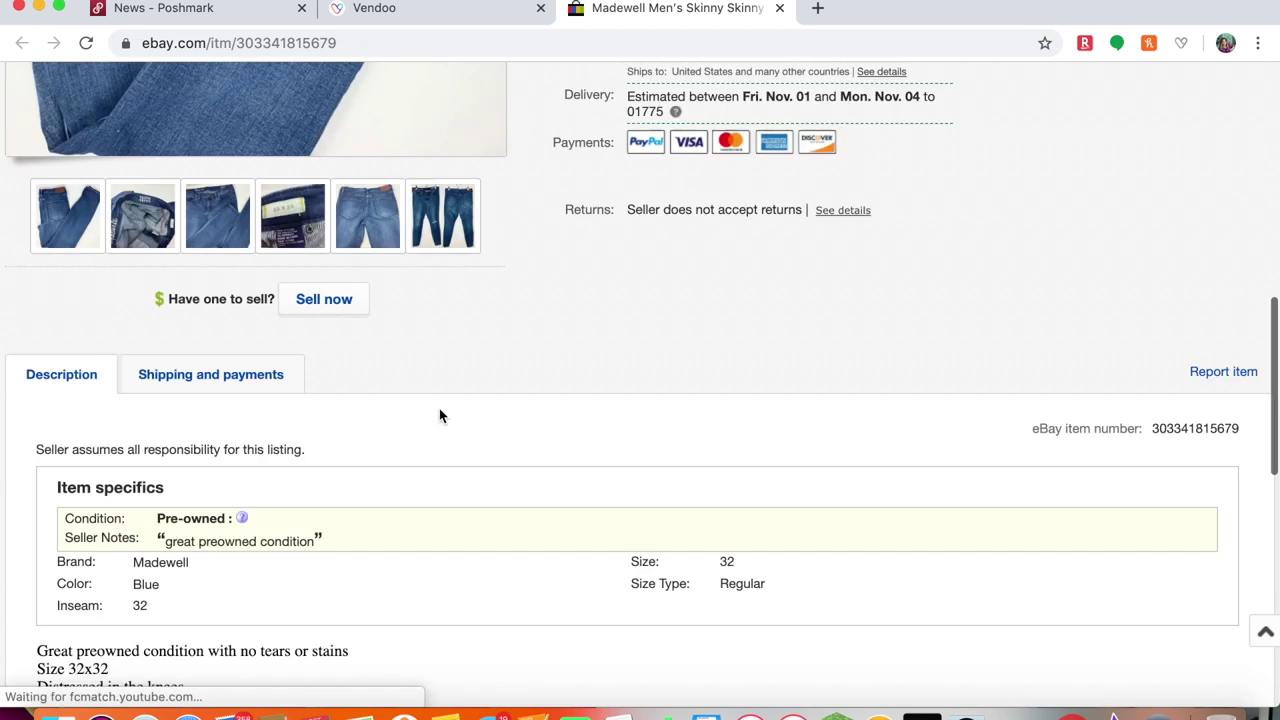
# Step: Close the eBay tab, browse the cross-listed Vendoo inventory, and start a new item
pyautogui.click(780, 9)
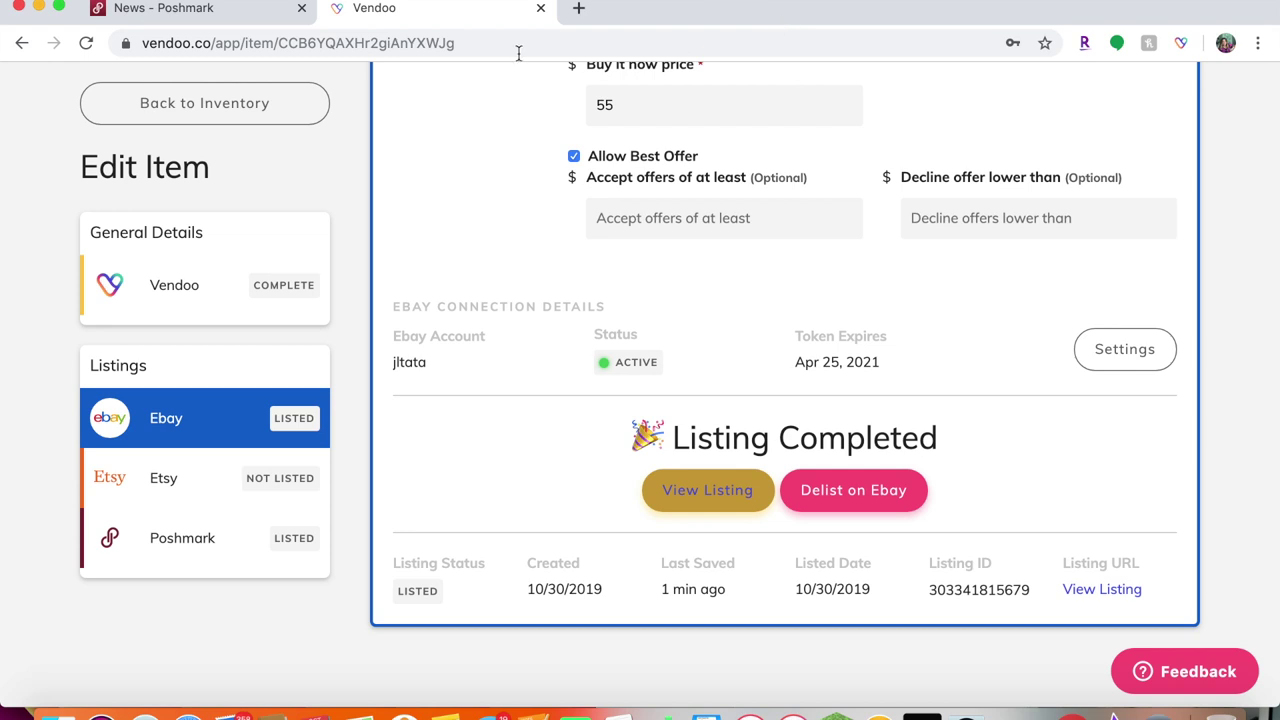
pyautogui.click(165, 106)
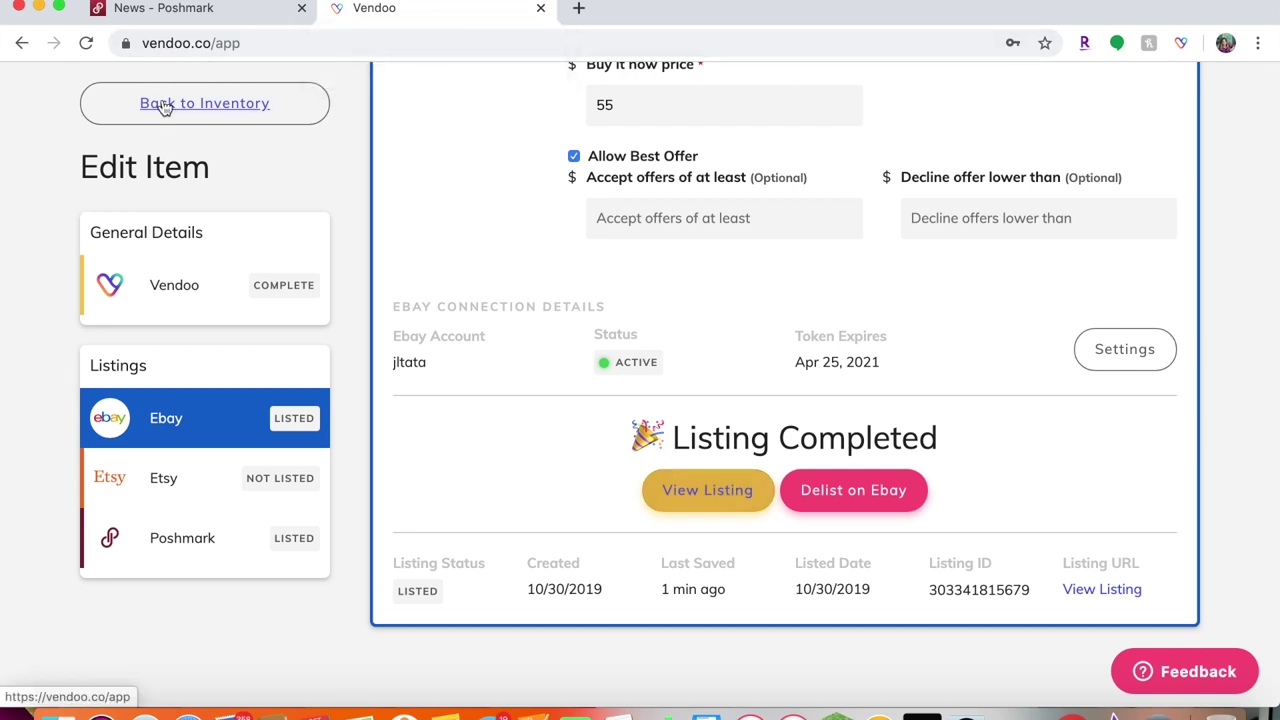
pyautogui.scroll(-3, 663, 689)
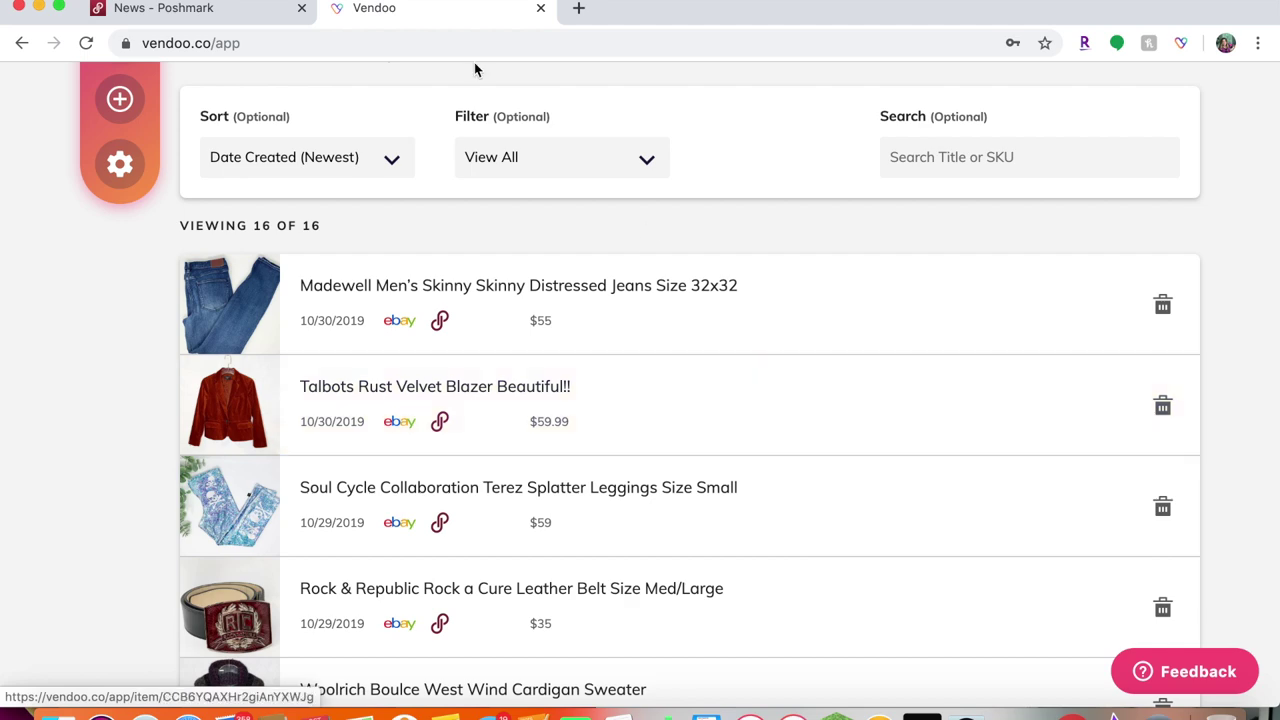
pyautogui.scroll(3, 500, 120)
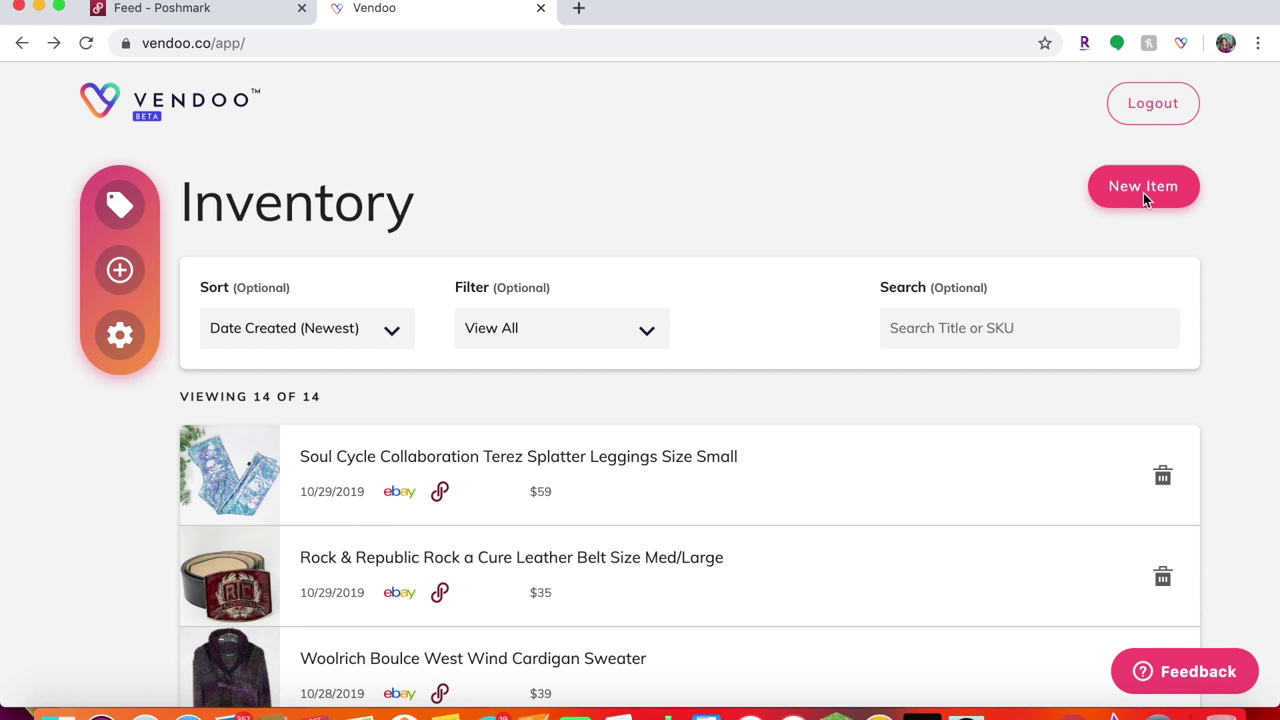
pyautogui.click(1143, 192)
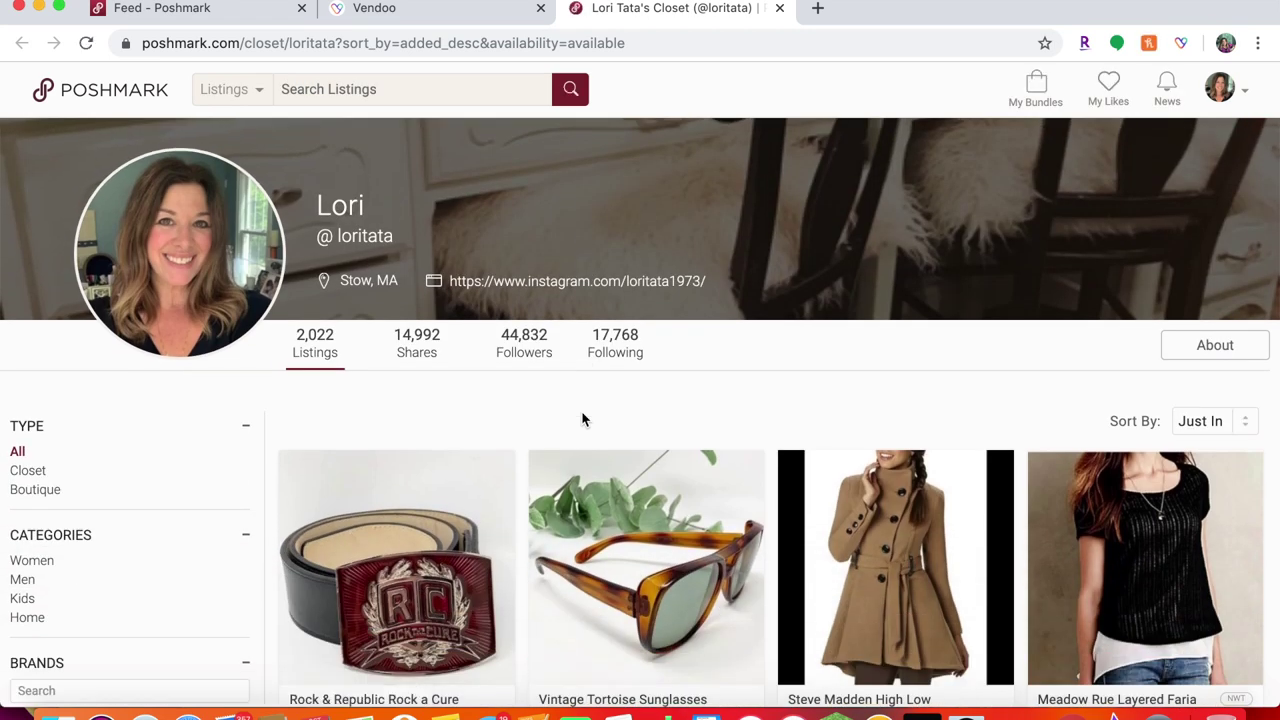
# Step: Scroll the Poshmark import list and import the Talbots Rust Velvet Blazer
pyautogui.scroll(-10, 494, 565)
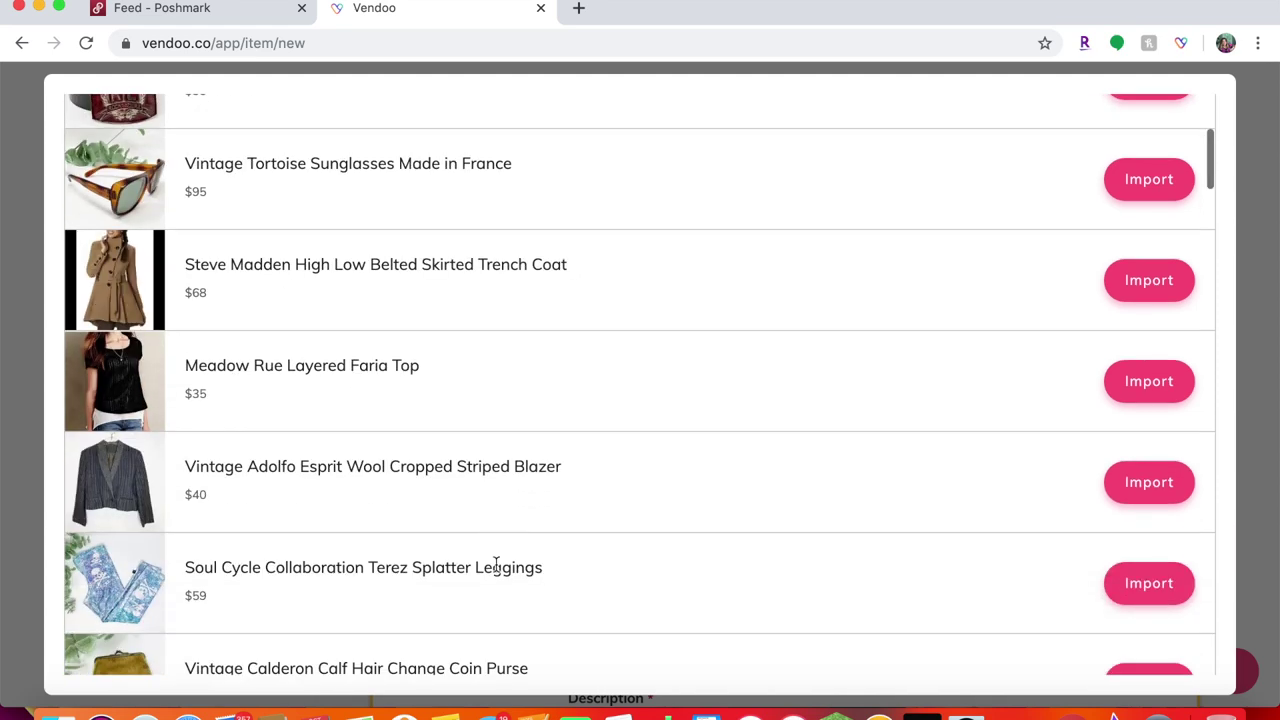
pyautogui.scroll(-10, 497, 568)
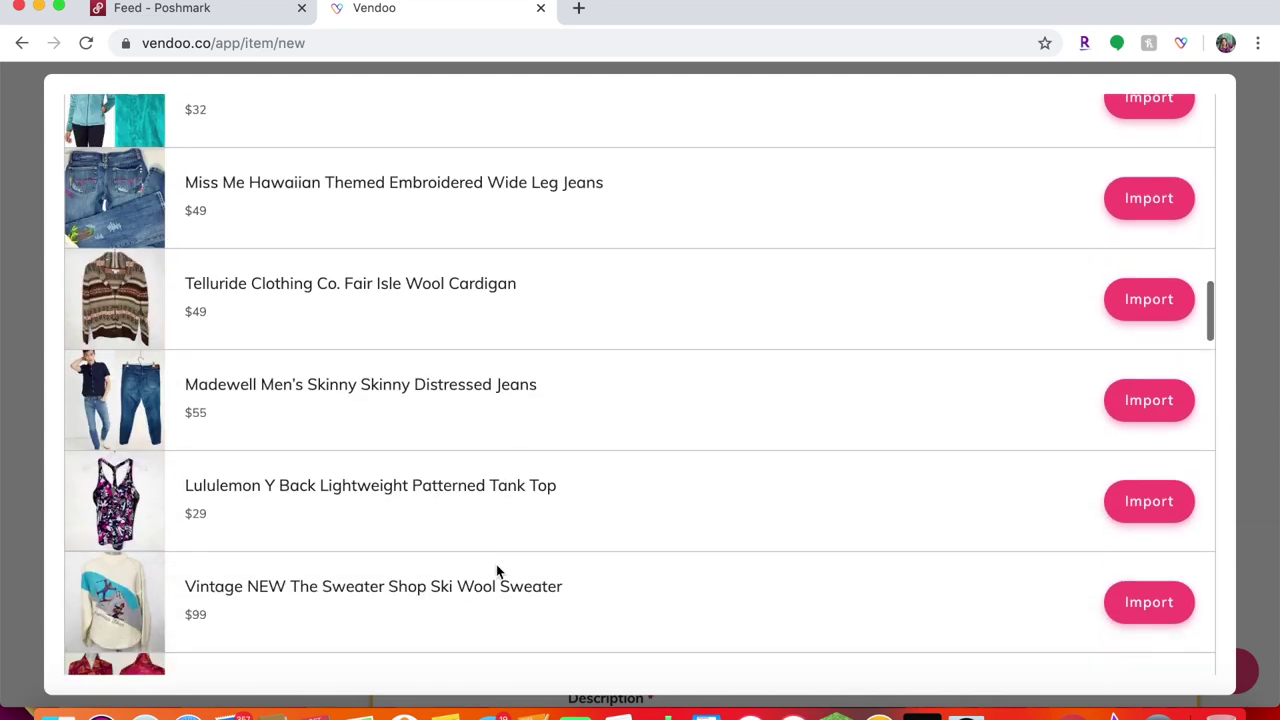
pyautogui.scroll(-10, 497, 572)
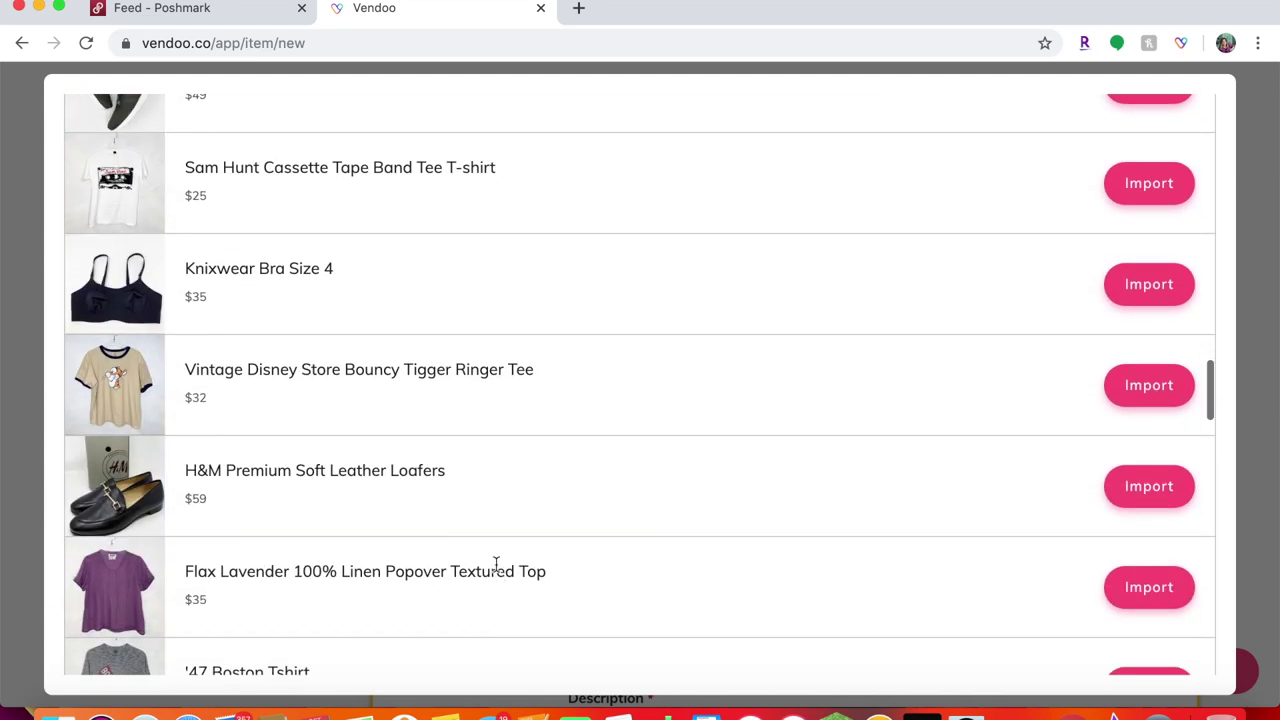
pyautogui.scroll(-7, 497, 571)
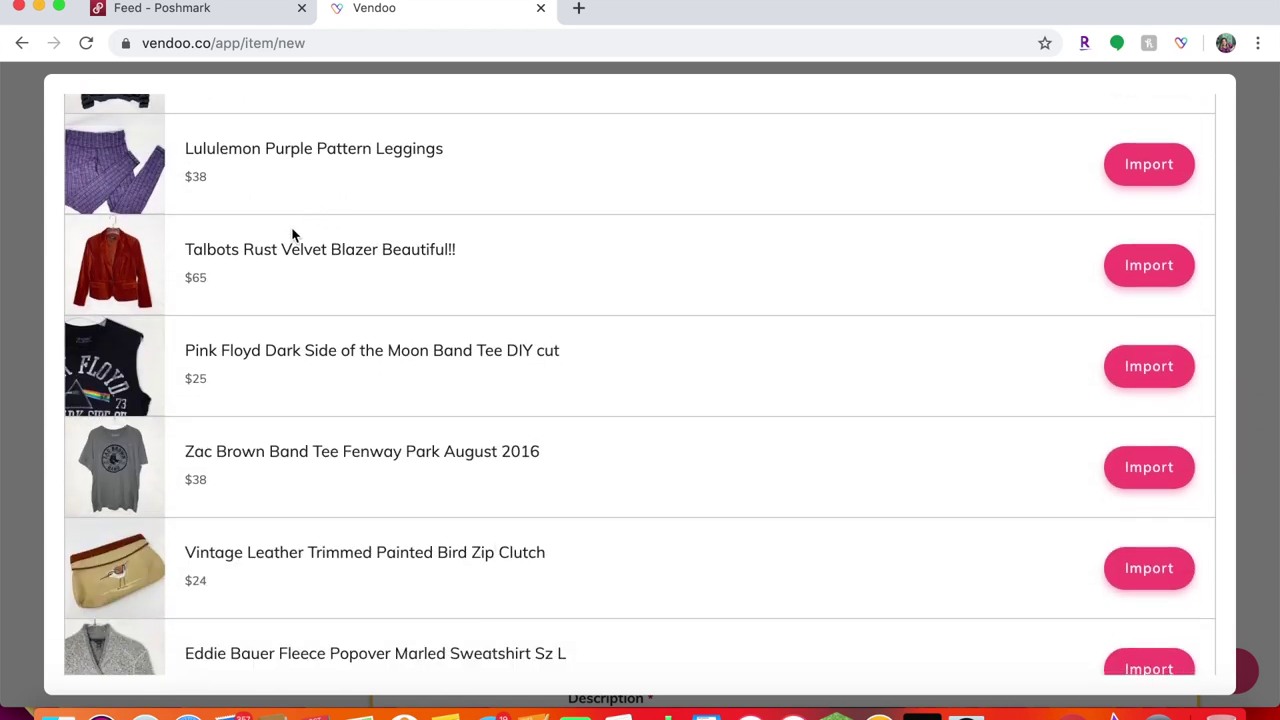
pyautogui.click(1142, 273)
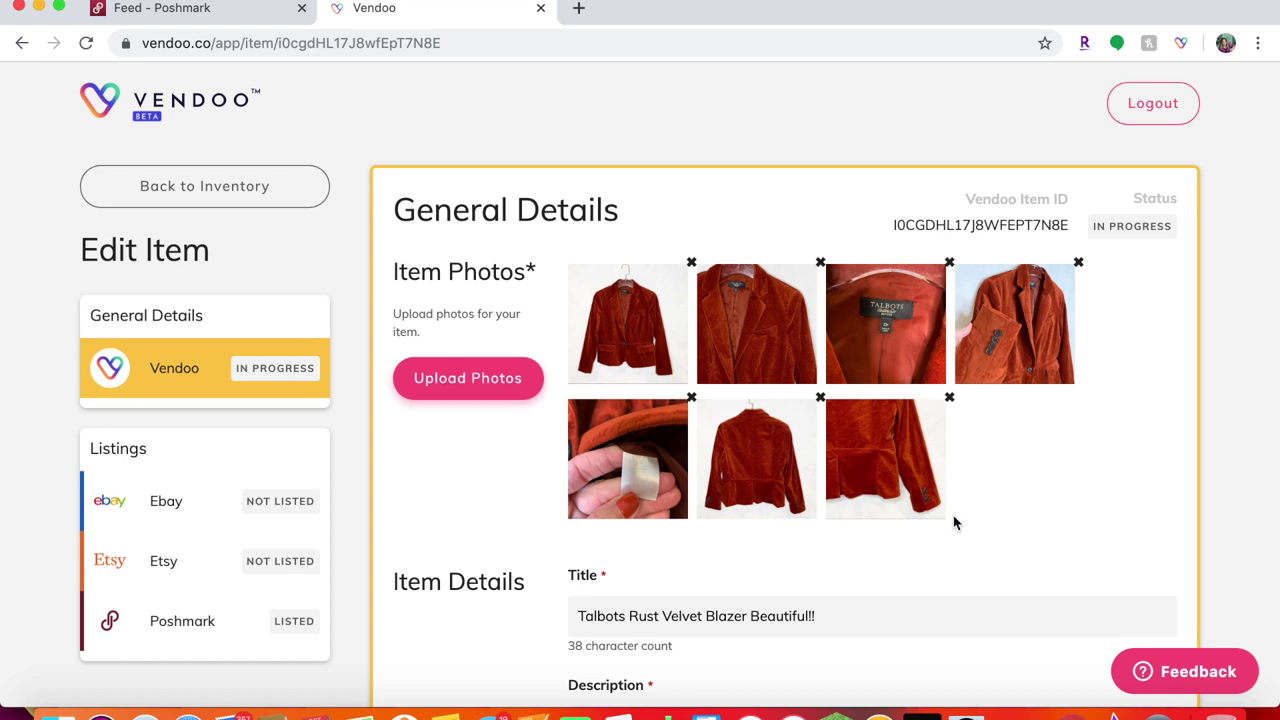
# Step: Set the blazer's condition to Pre-Owned
pyautogui.scroll(-5, 801, 448)
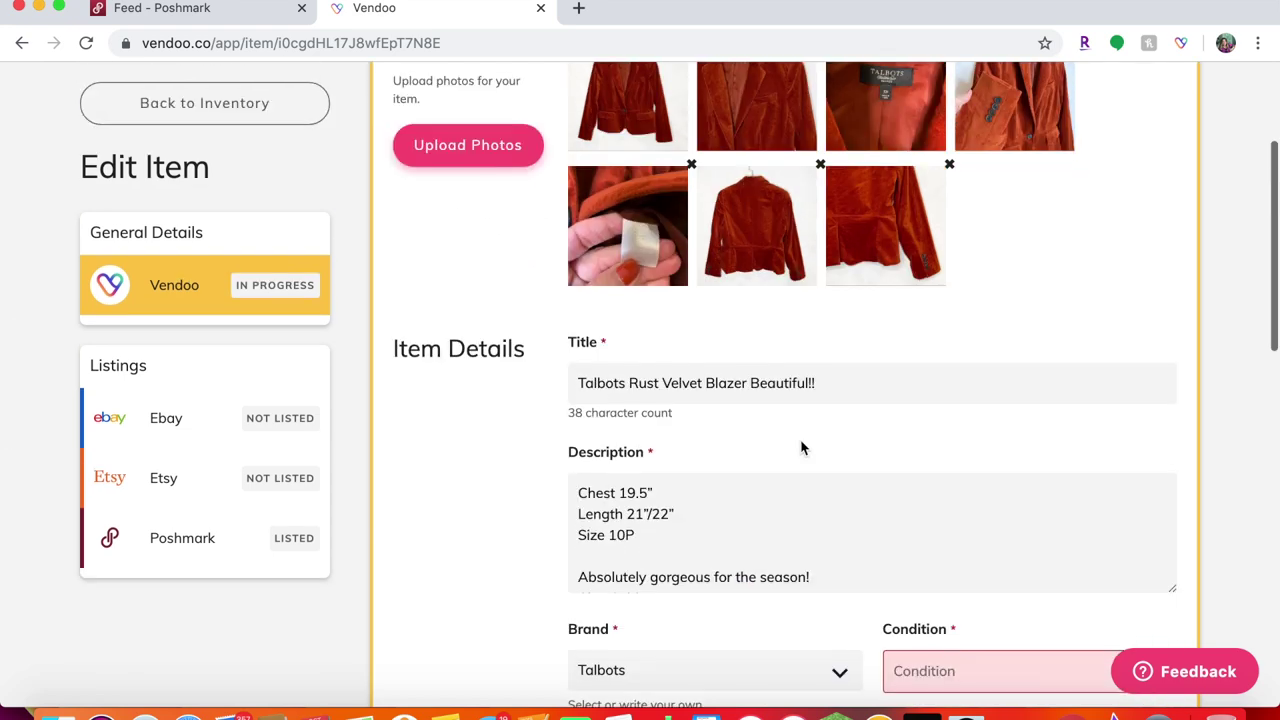
pyautogui.scroll(2, 801, 448)
pyautogui.scroll(-3, 806, 446)
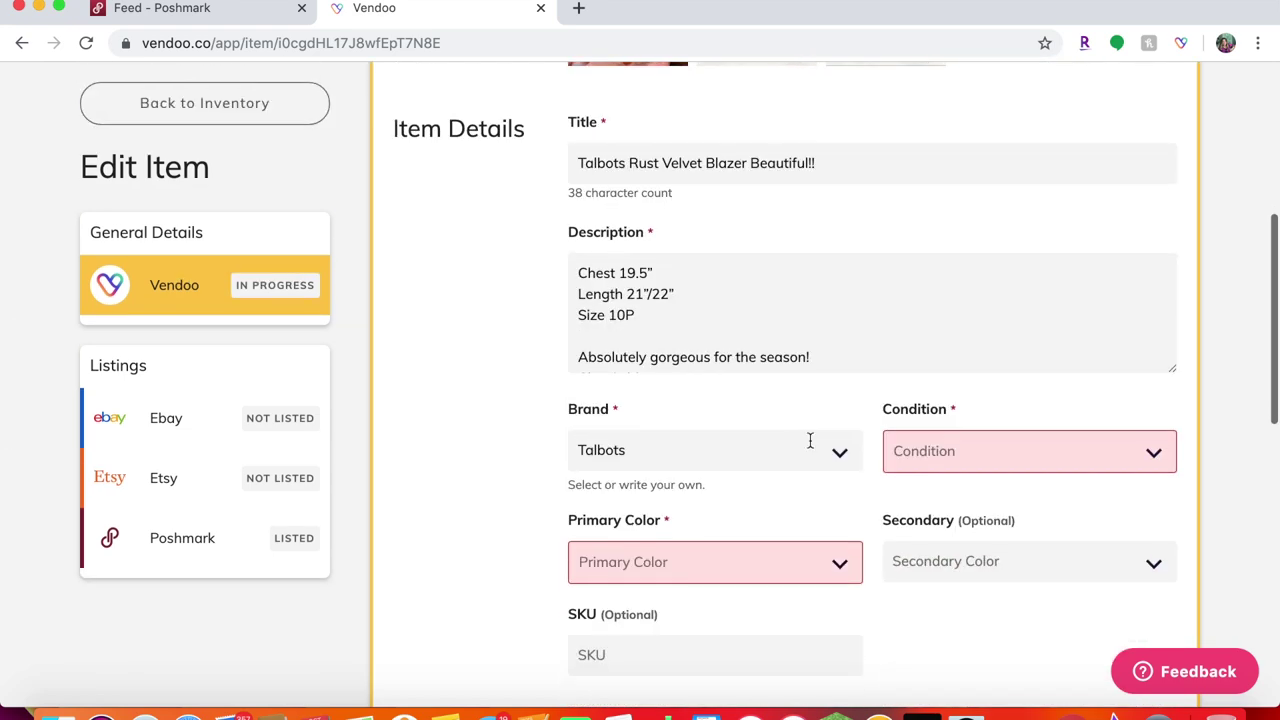
pyautogui.click(1011, 458)
pyautogui.click(1000, 491)
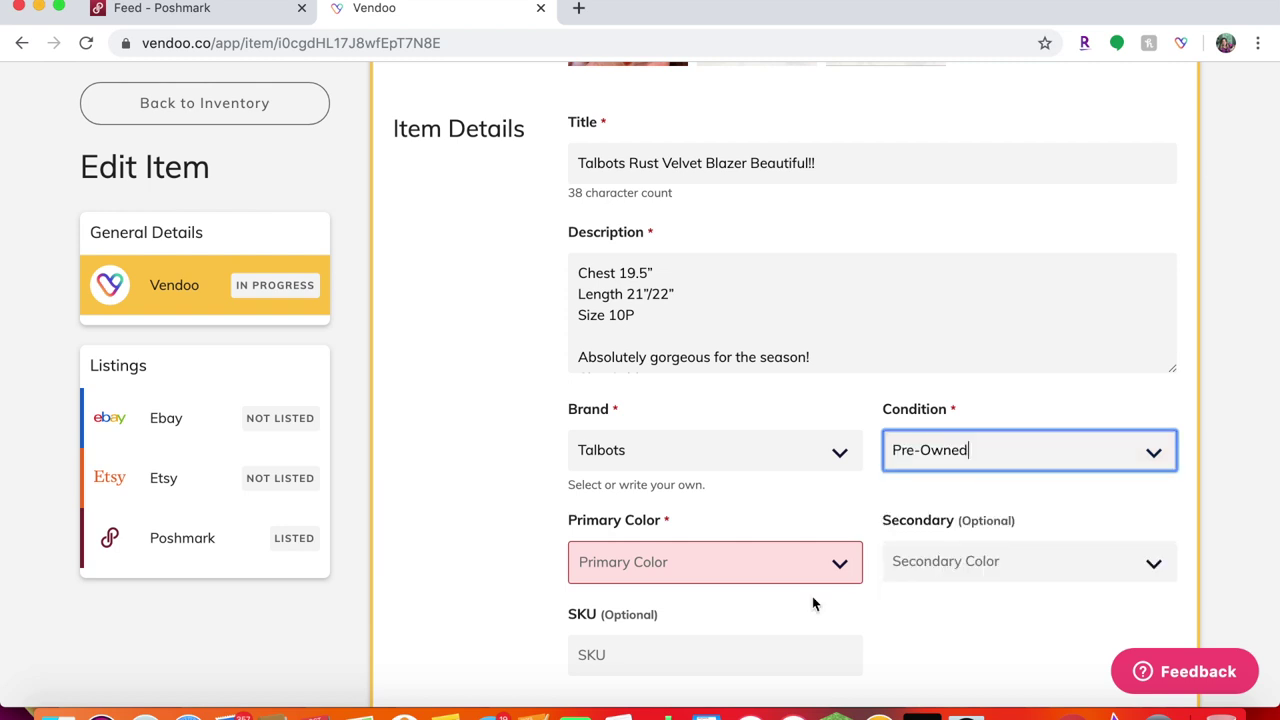
# Step: Search the primary colour list and set it to Orange
pyautogui.click(830, 551)
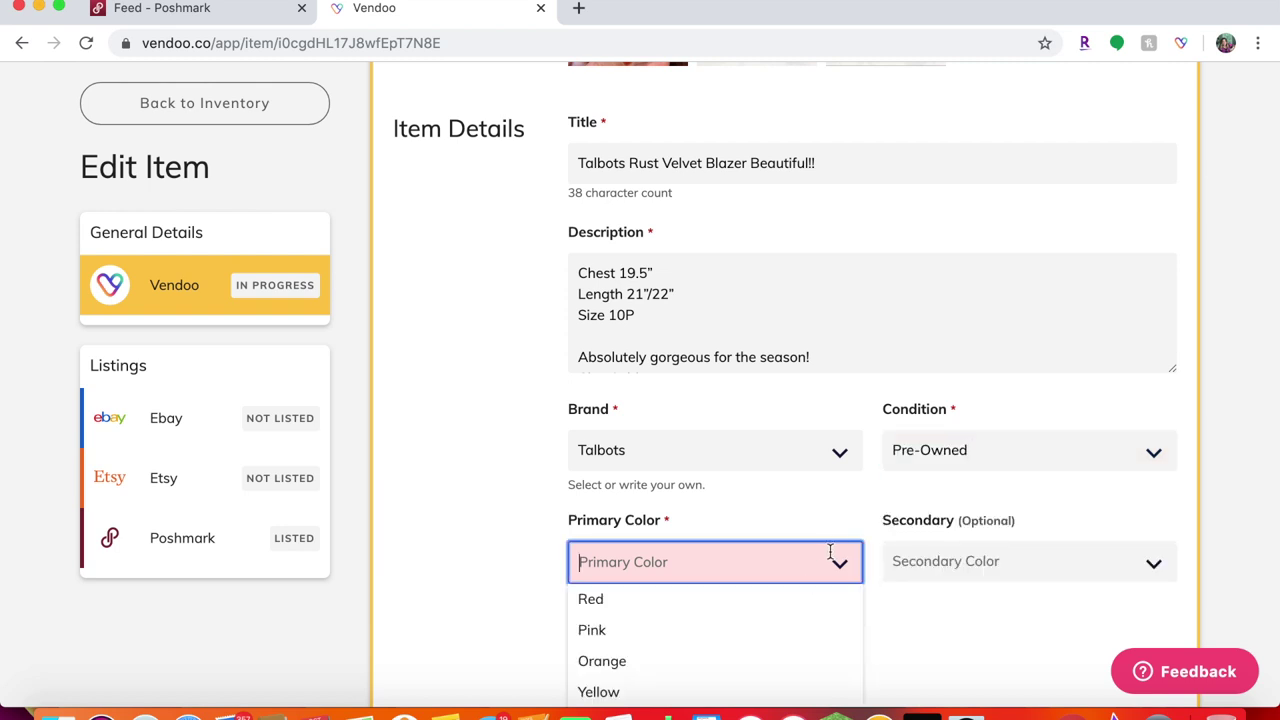
pyautogui.write('R')
pyautogui.click(882, 625)
pyautogui.scroll(-2, 883, 626)
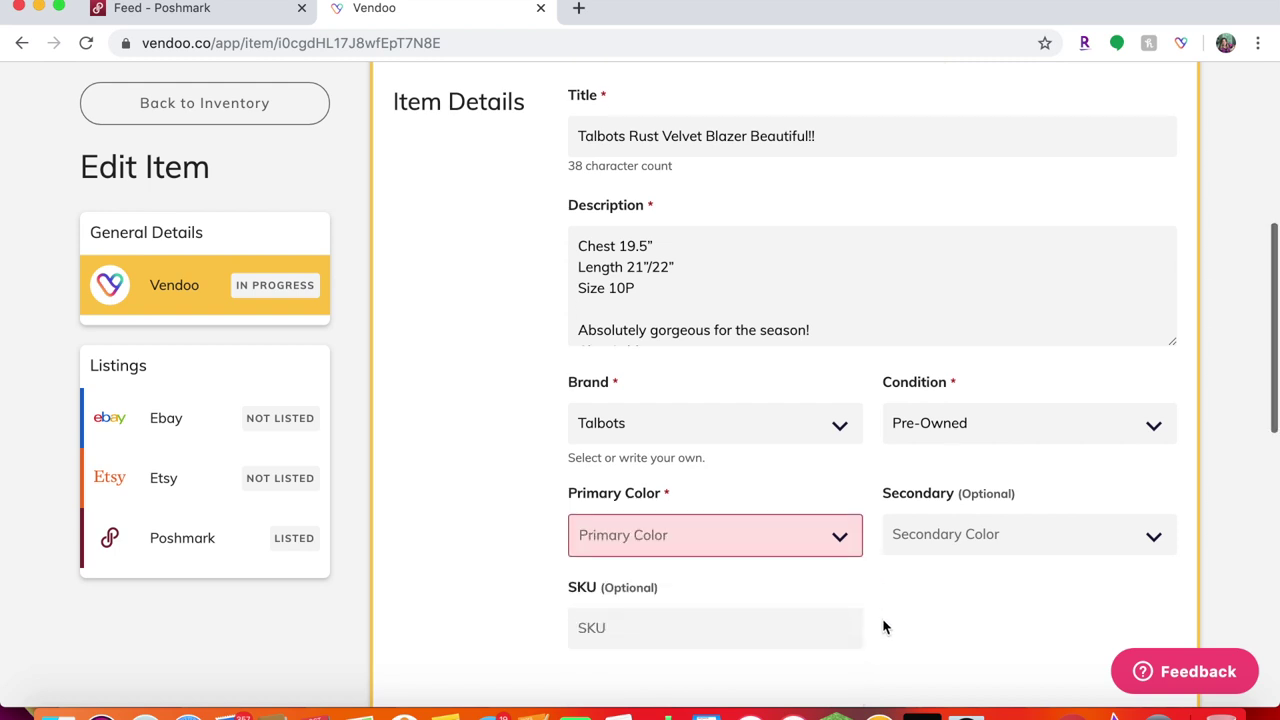
pyautogui.click(743, 471)
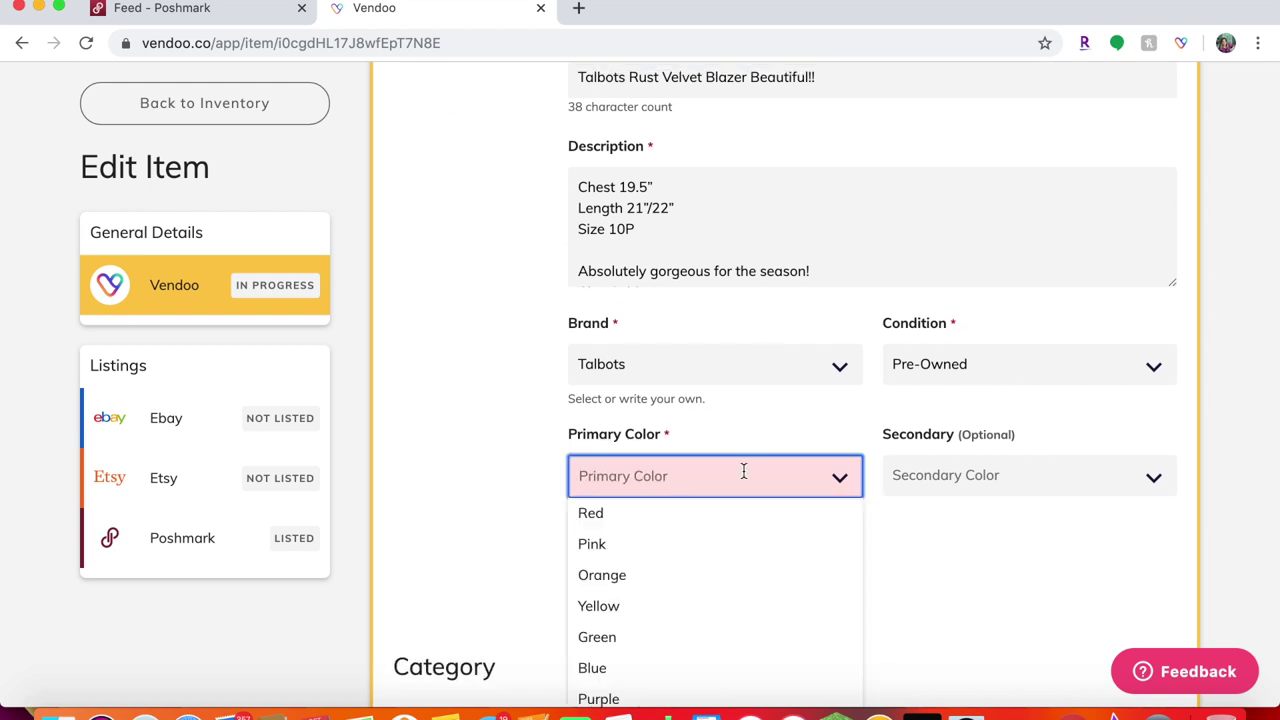
pyautogui.write('Burnt Orange')
pyautogui.click(742, 574)
# Step: Enter a package weight of 1 lb 5 oz
pyautogui.scroll(-5, 742, 571)
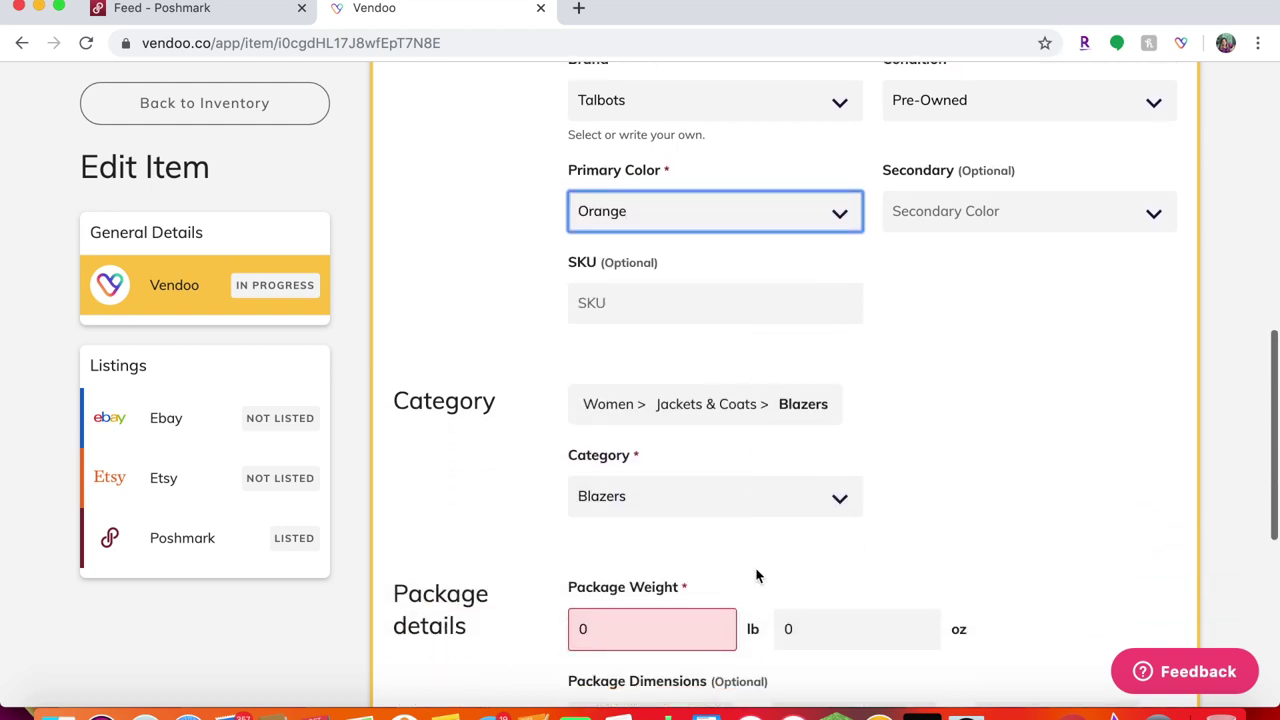
pyautogui.click(660, 597)
pyautogui.press('BackSpace')
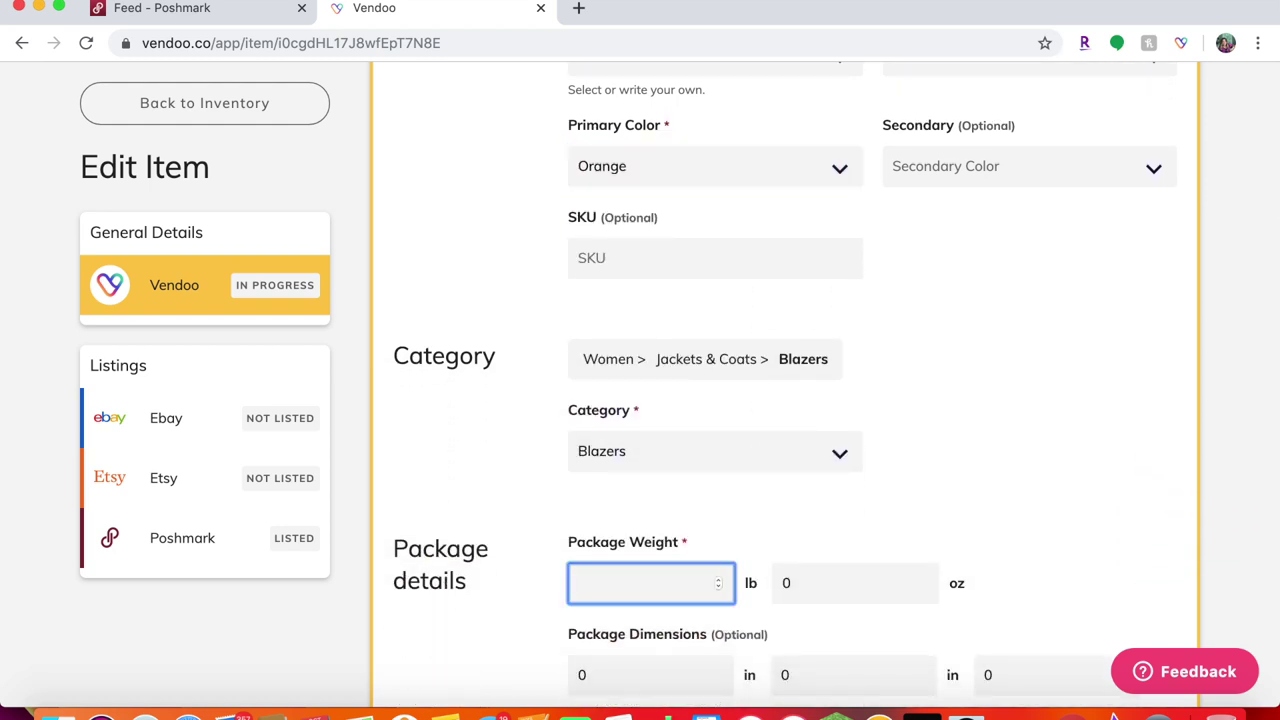
pyautogui.click(806, 584)
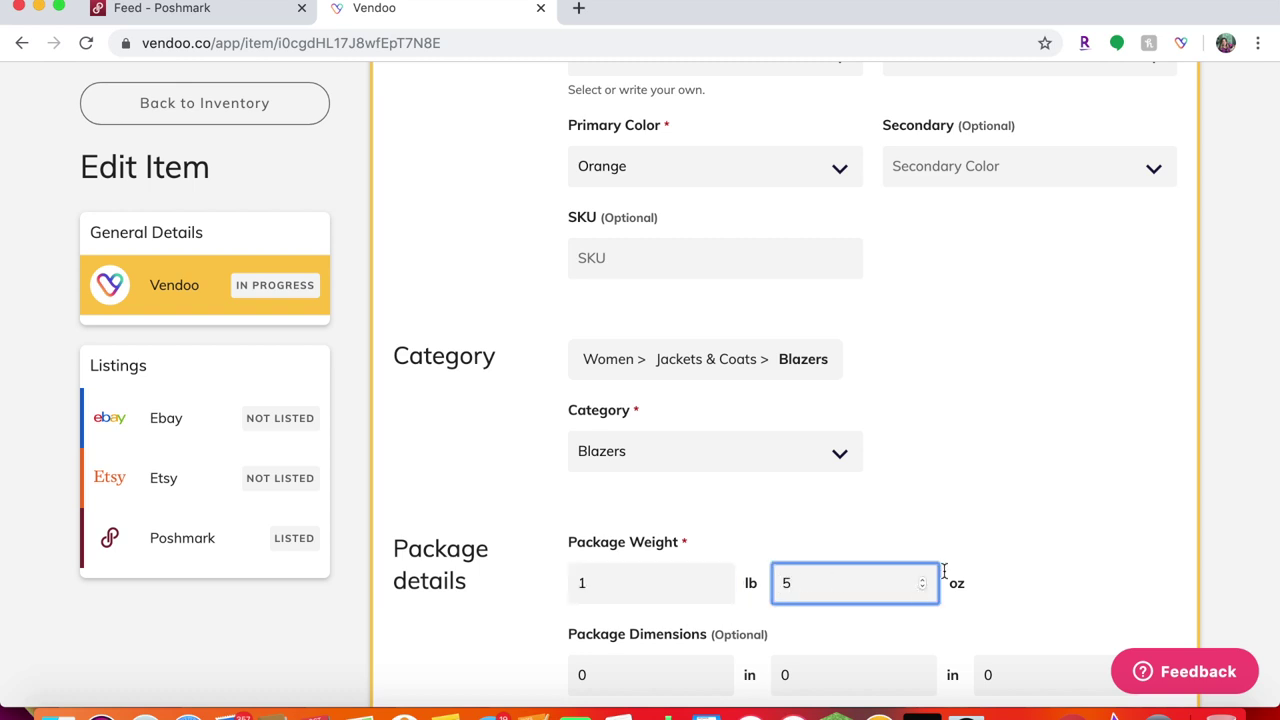
pyautogui.write('5')
pyautogui.scroll(-5, 943, 571)
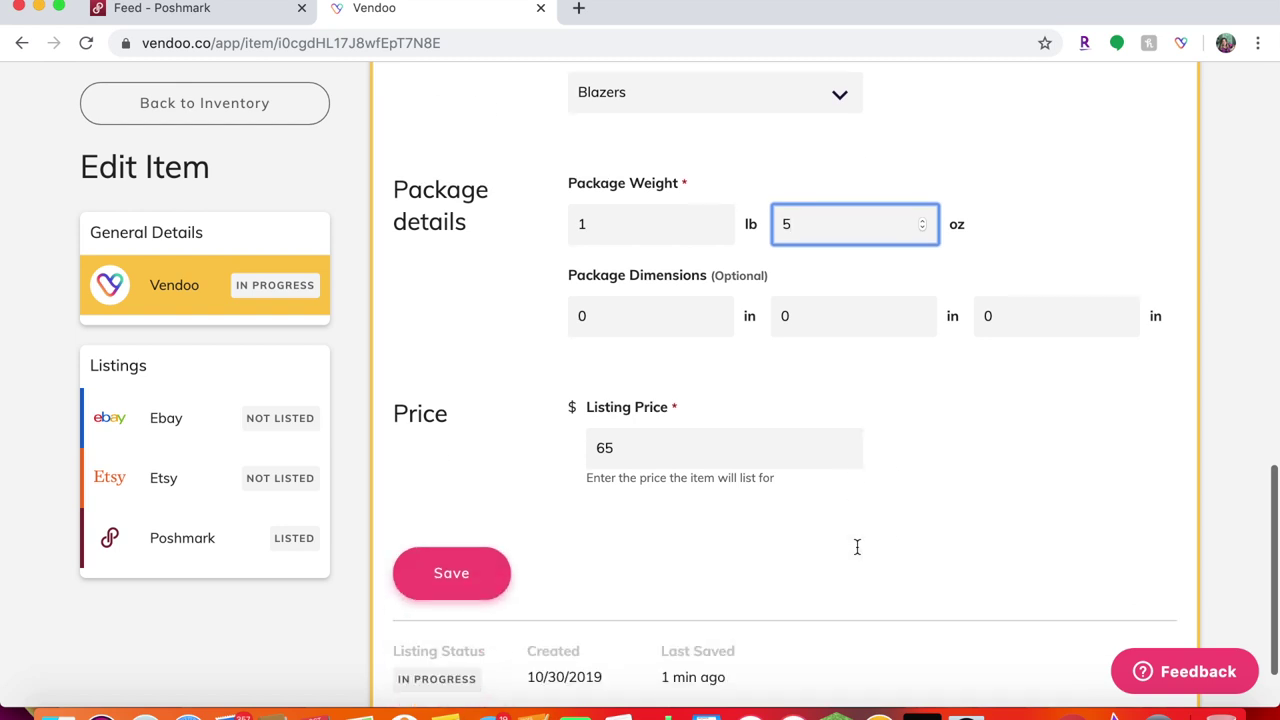
# Step: Change the listing price from 65 to 59.99 and save the blazer's details
pyautogui.click(621, 451)
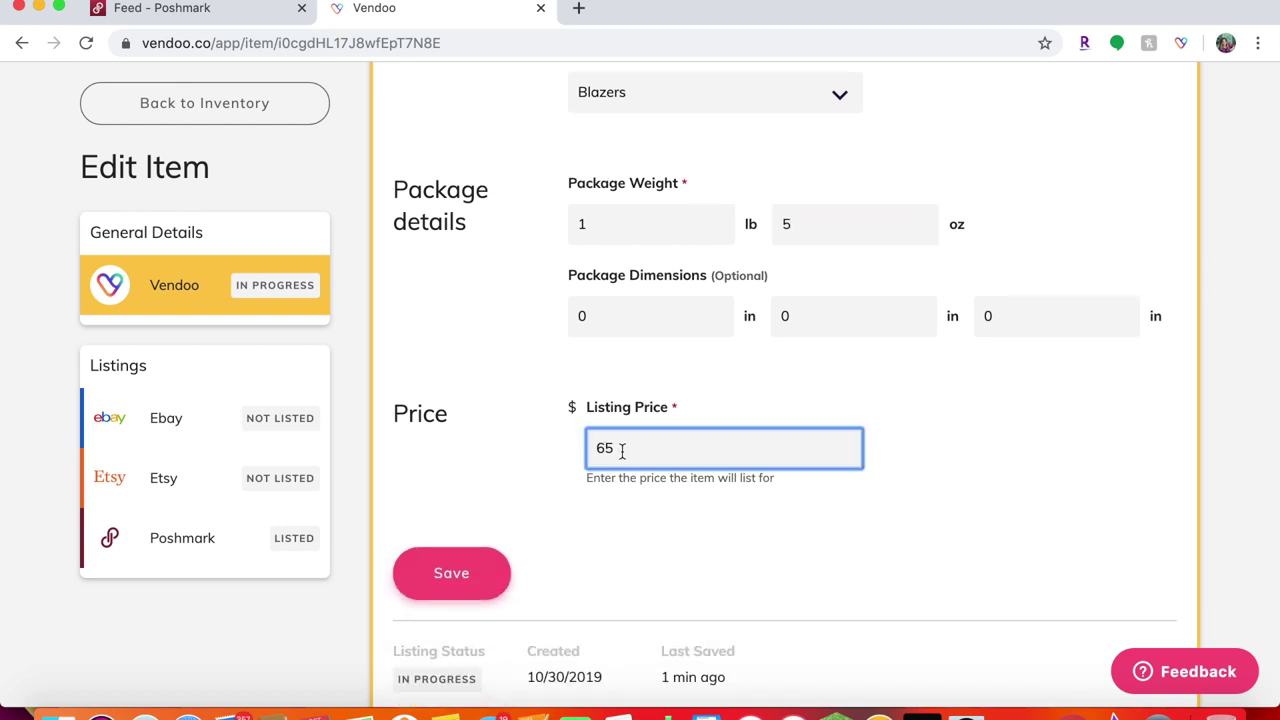
pyautogui.press('BackSpace')
pyautogui.press('BackSpace')
pyautogui.write('5')
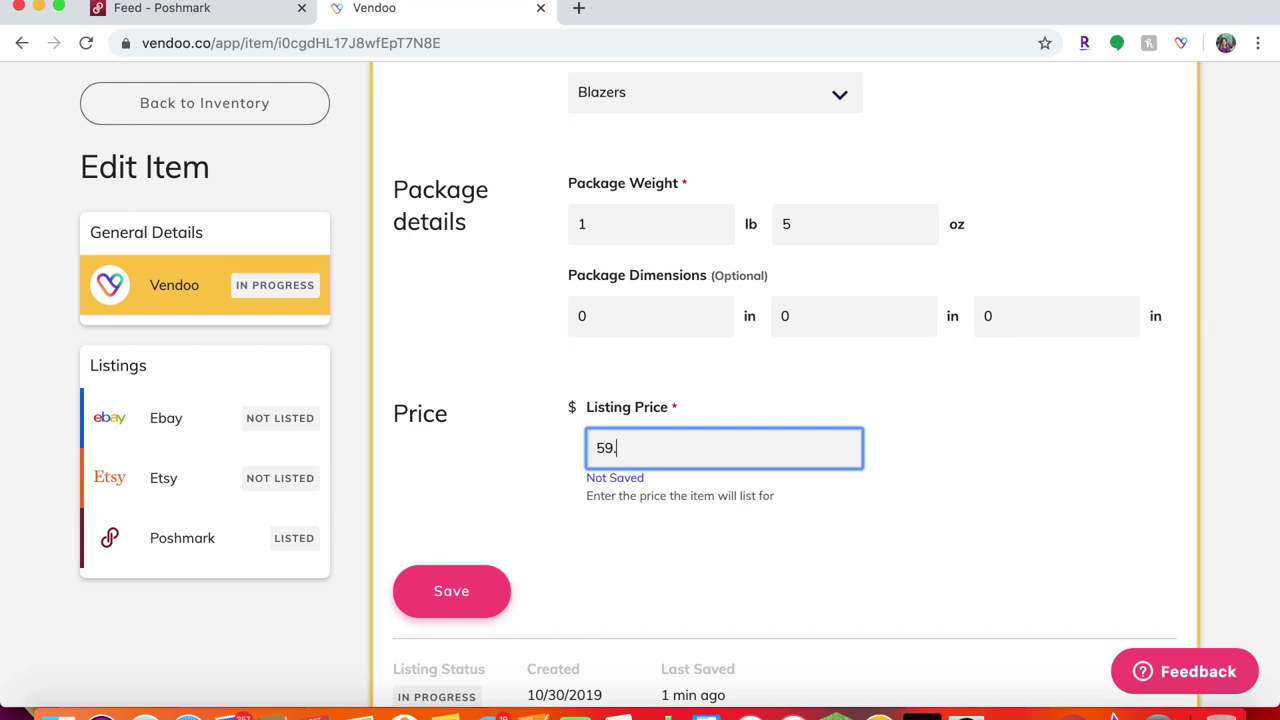
pyautogui.click(463, 594)
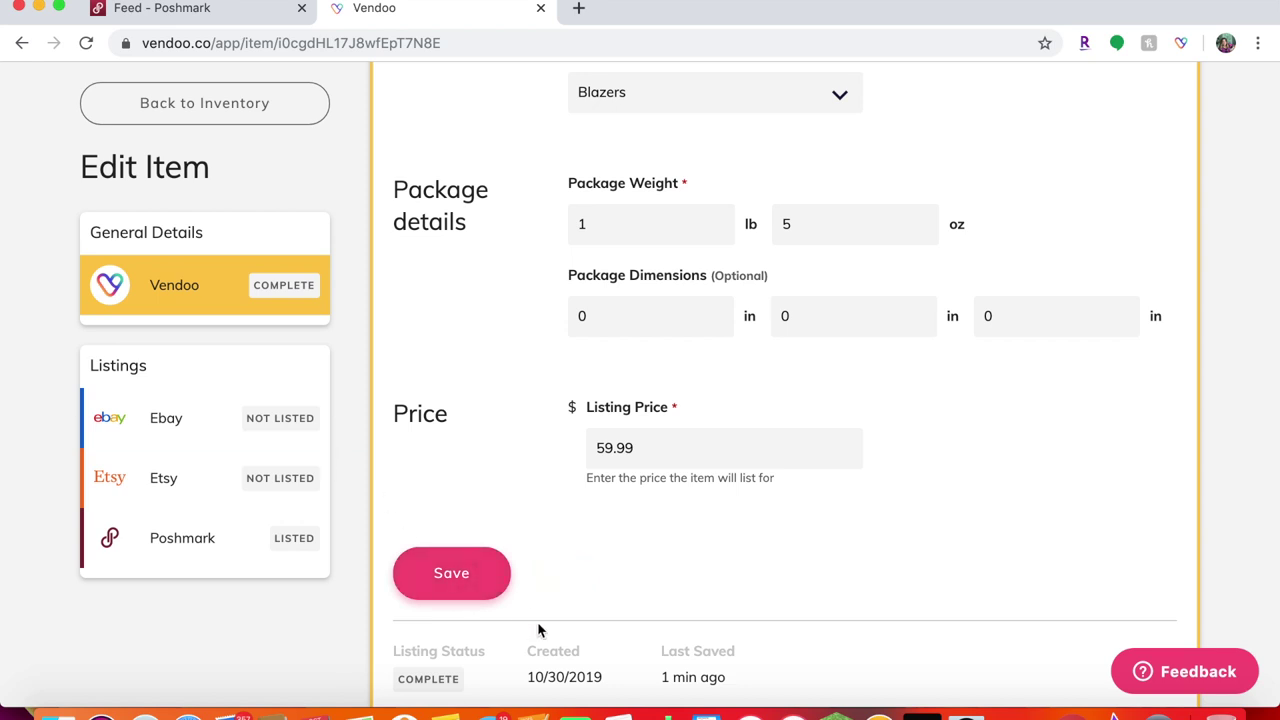
pyautogui.click(210, 432)
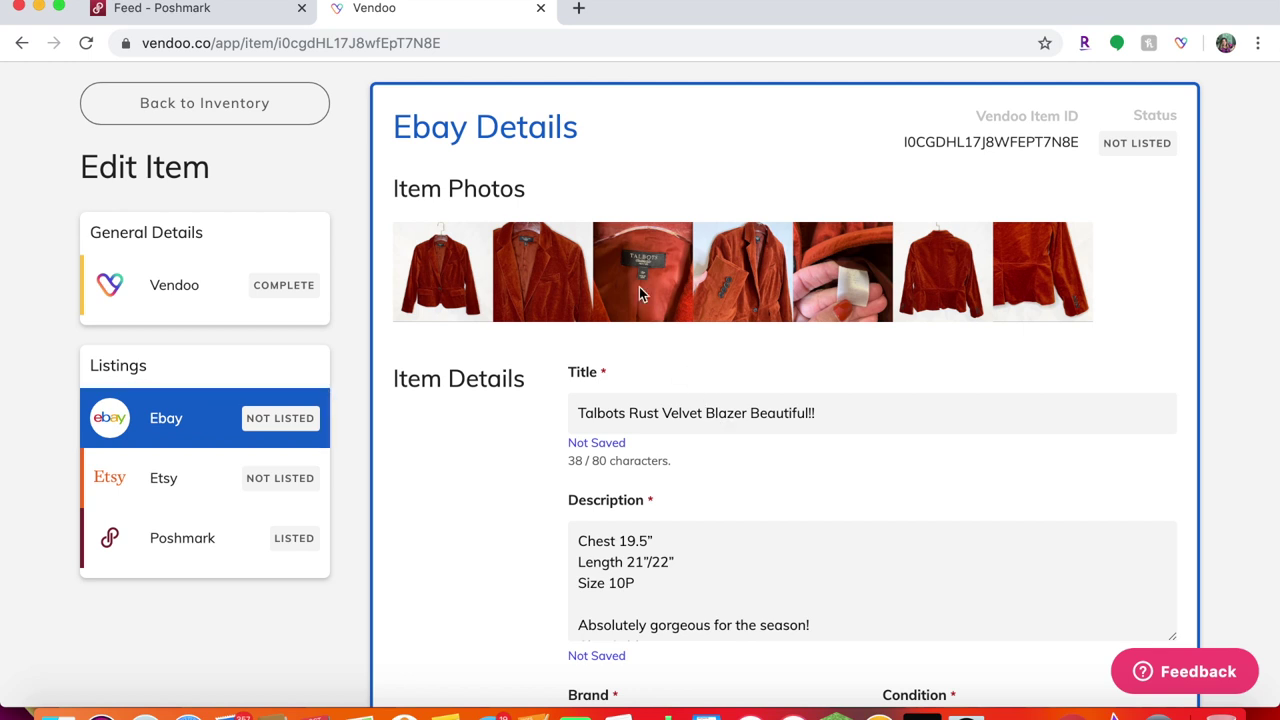
# Step: Append ' Size 10P' to the end of the blazer's eBay title
pyautogui.scroll(-3, 628, 480)
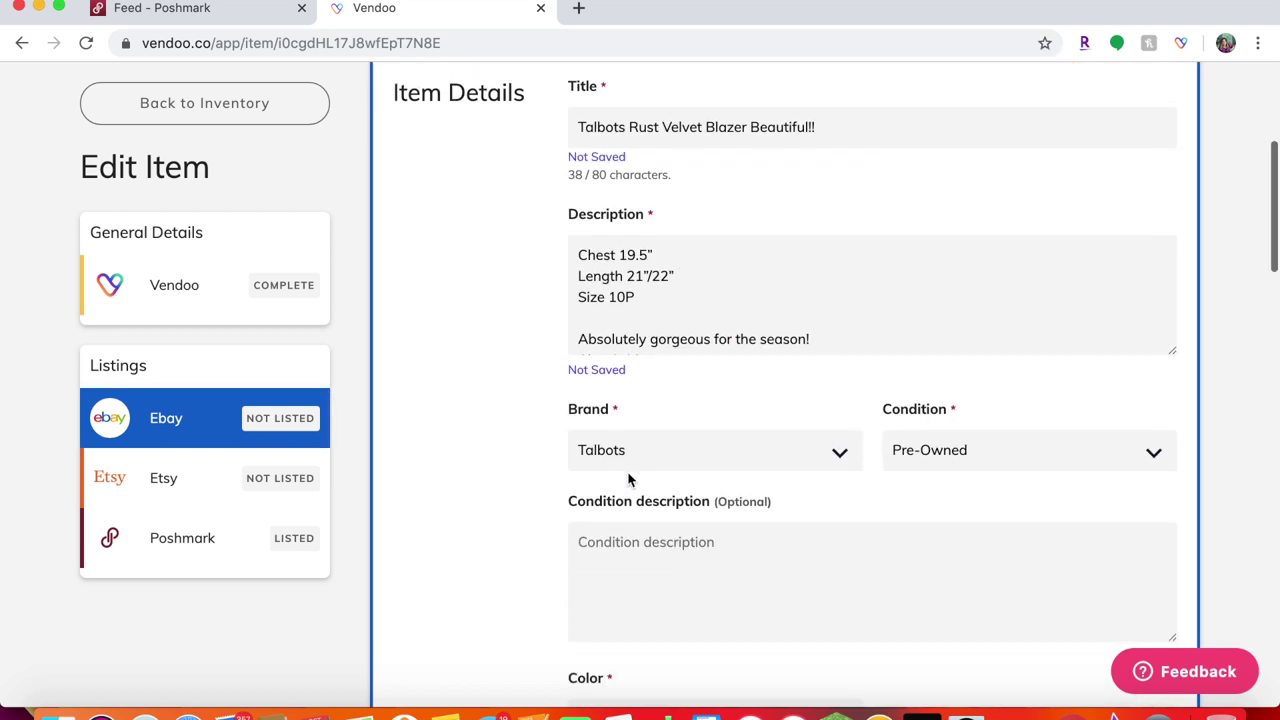
pyautogui.scroll(2, 628, 480)
pyautogui.click(861, 328)
pyautogui.write('Size 10P')
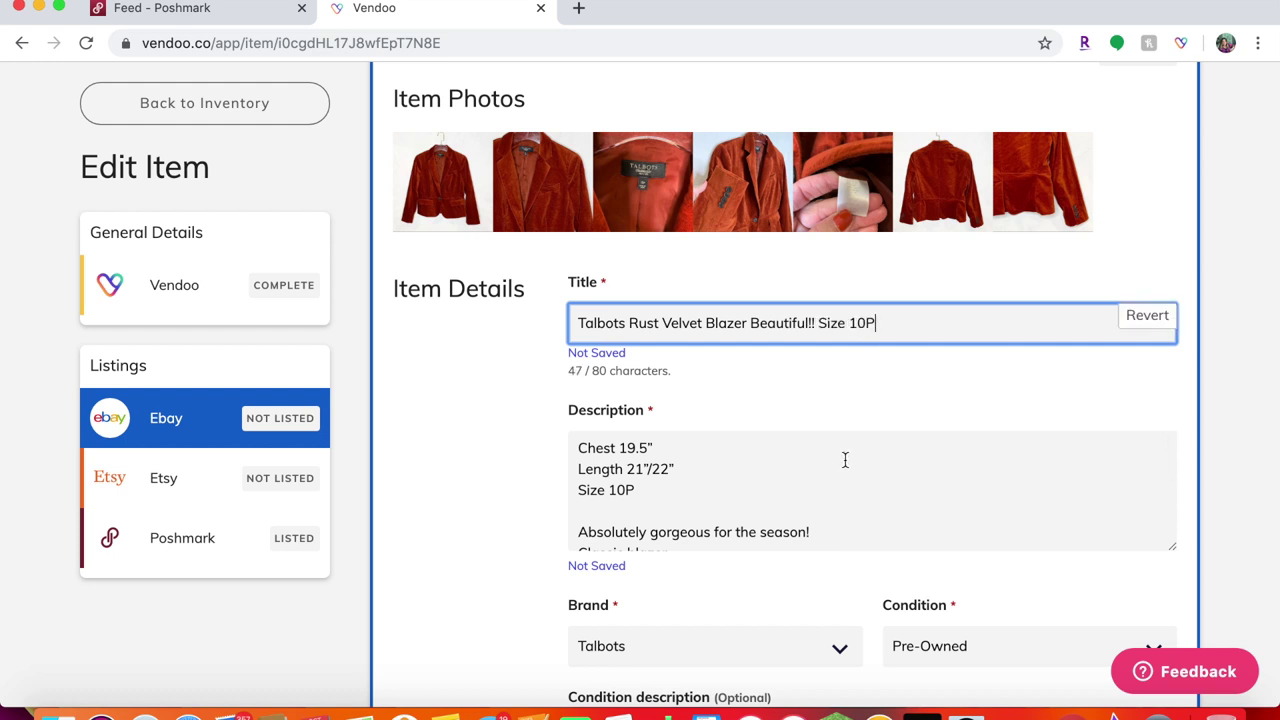
pyautogui.scroll(-5, 845, 460)
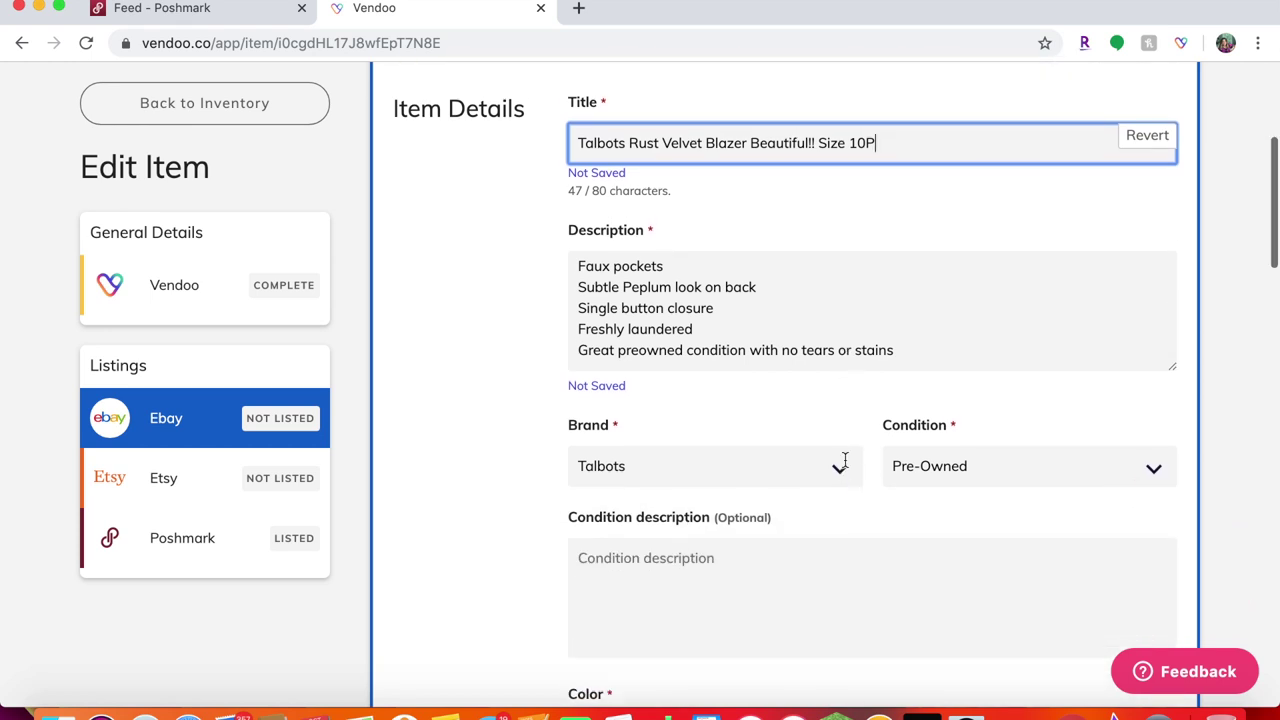
pyautogui.scroll(2, 835, 450)
pyautogui.scroll(3, 828, 442)
pyautogui.scroll(-3, 828, 442)
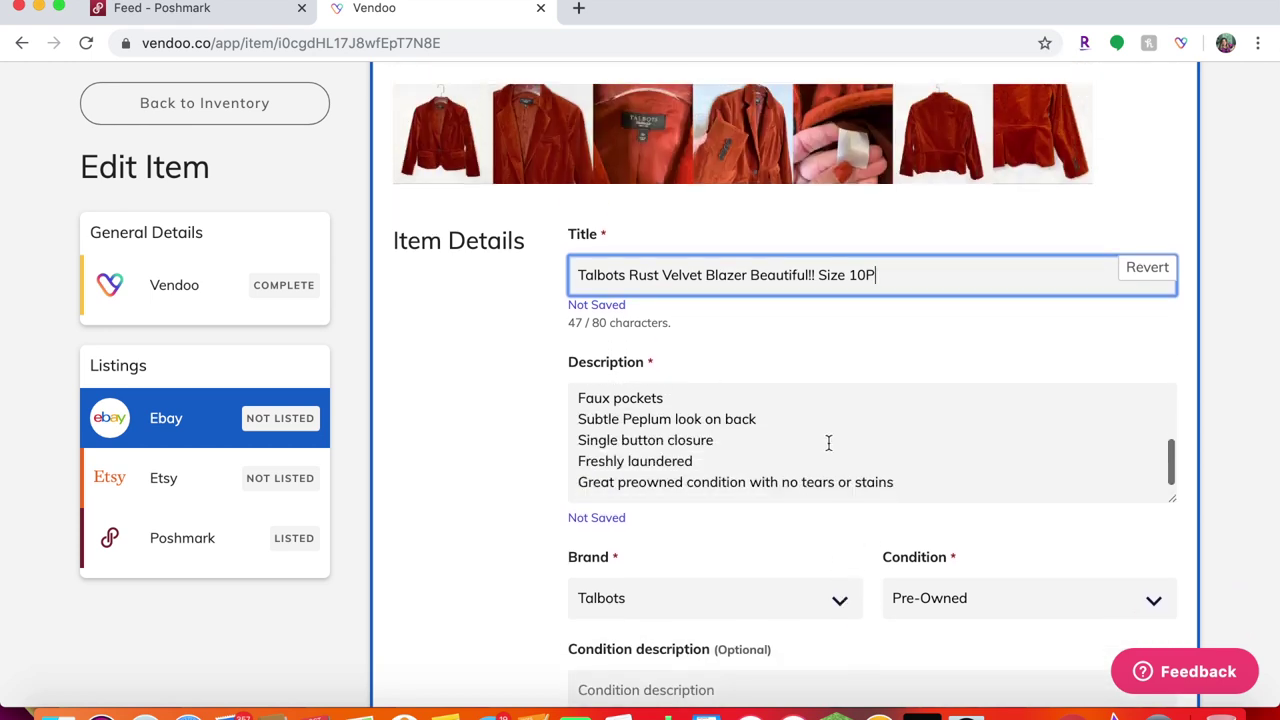
pyautogui.scroll(-5, 828, 442)
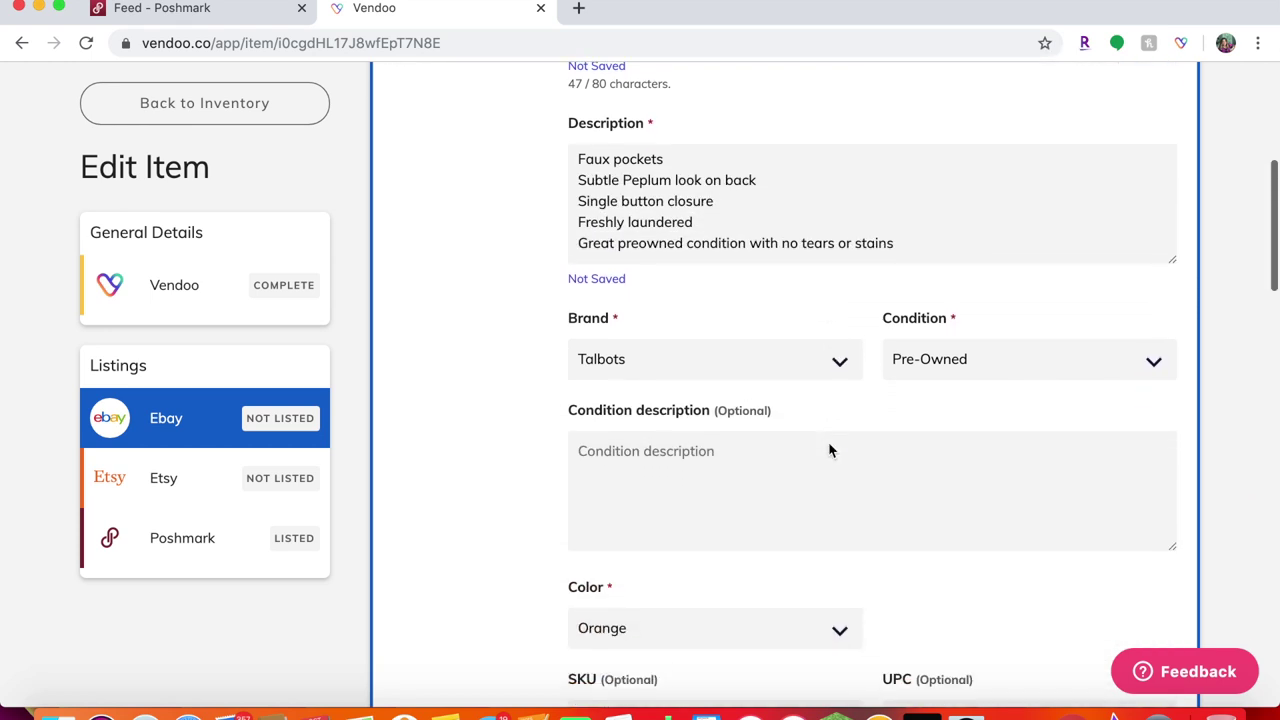
# Step: Enter 'excellent condition' as the eBay condition description
pyautogui.click(678, 467)
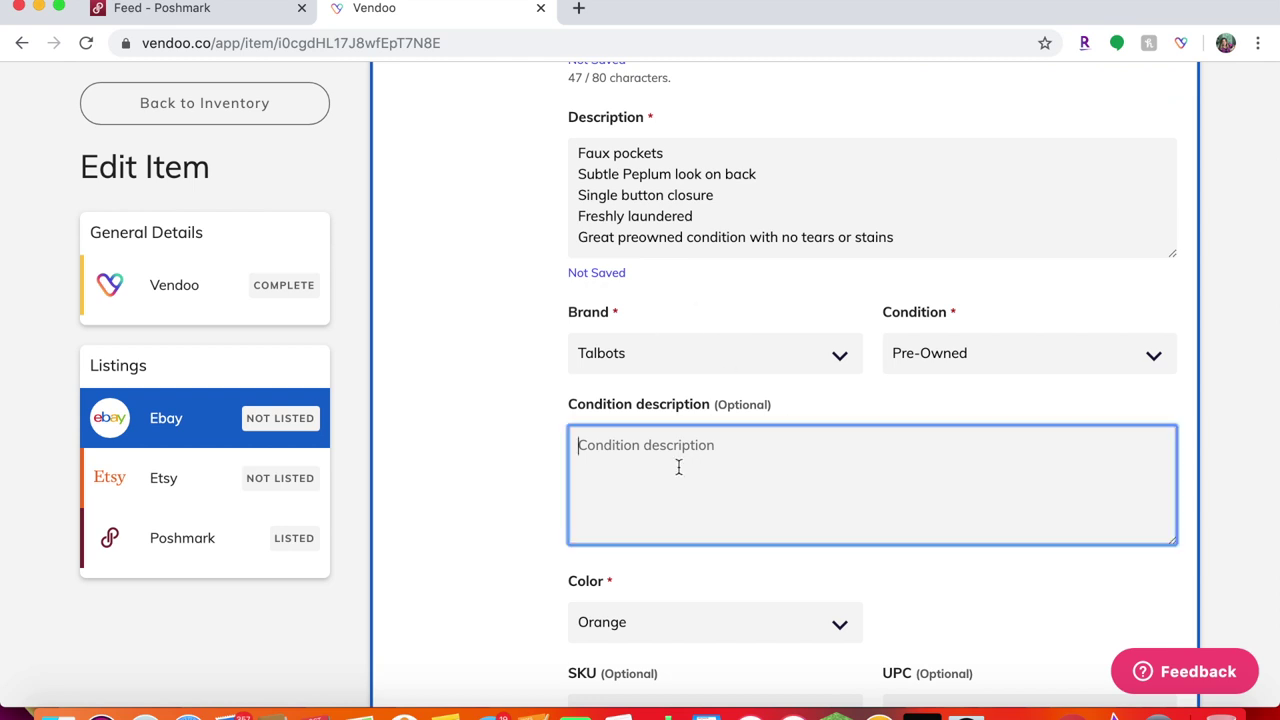
pyautogui.write('e')
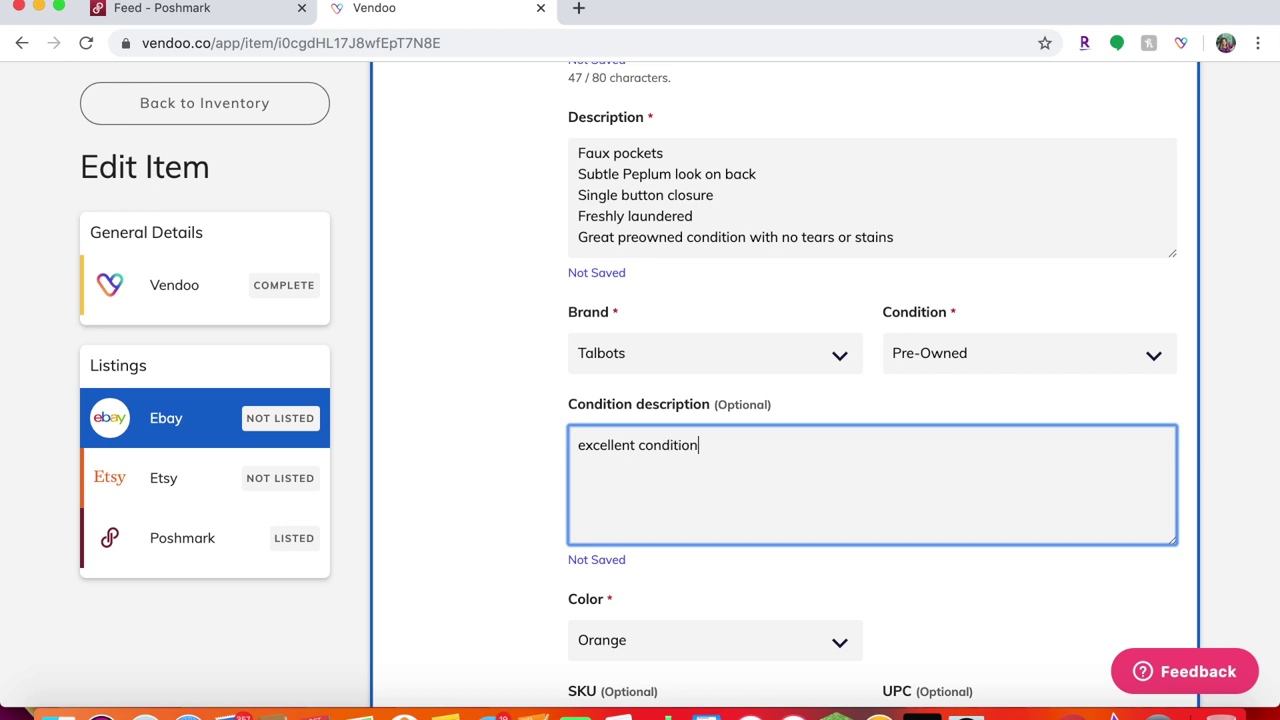
pyautogui.write('xcellent condition')
pyautogui.scroll(-5, 678, 460)
# Step: Set the eBay Style specific to a custom value of 'blazer'
pyautogui.scroll(-2, 794, 570)
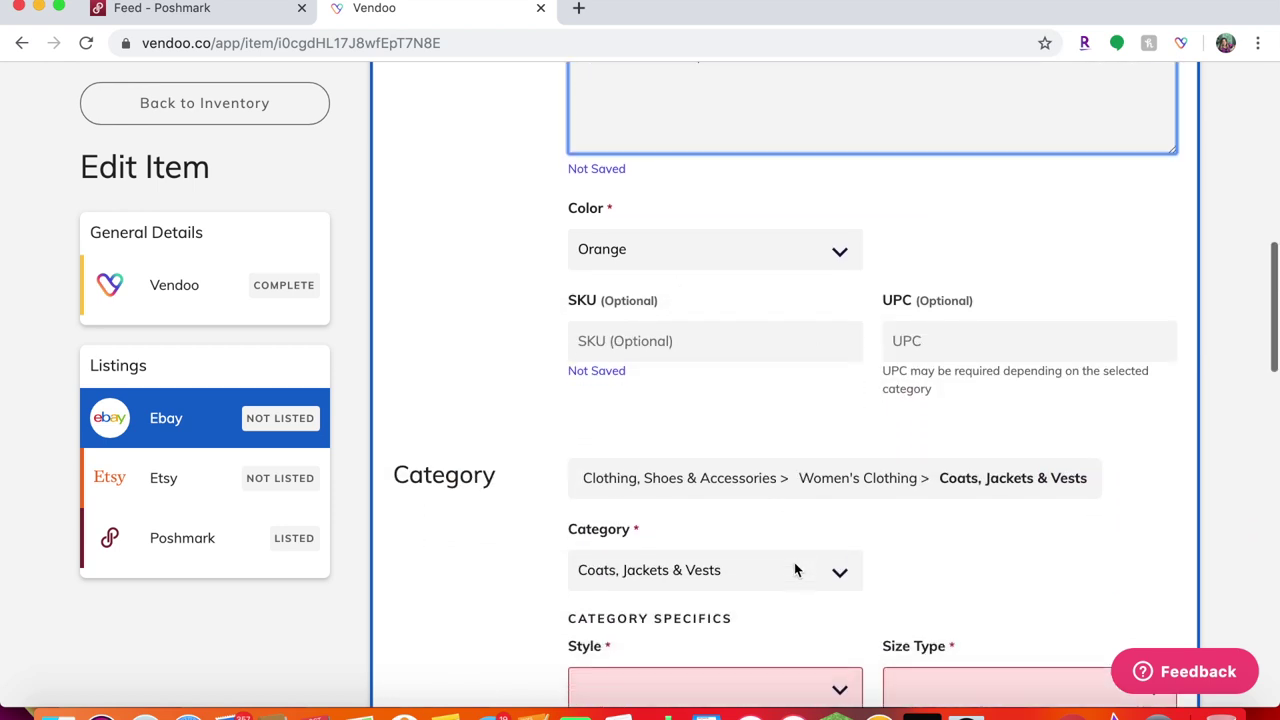
pyautogui.scroll(-2, 794, 566)
pyautogui.click(840, 562)
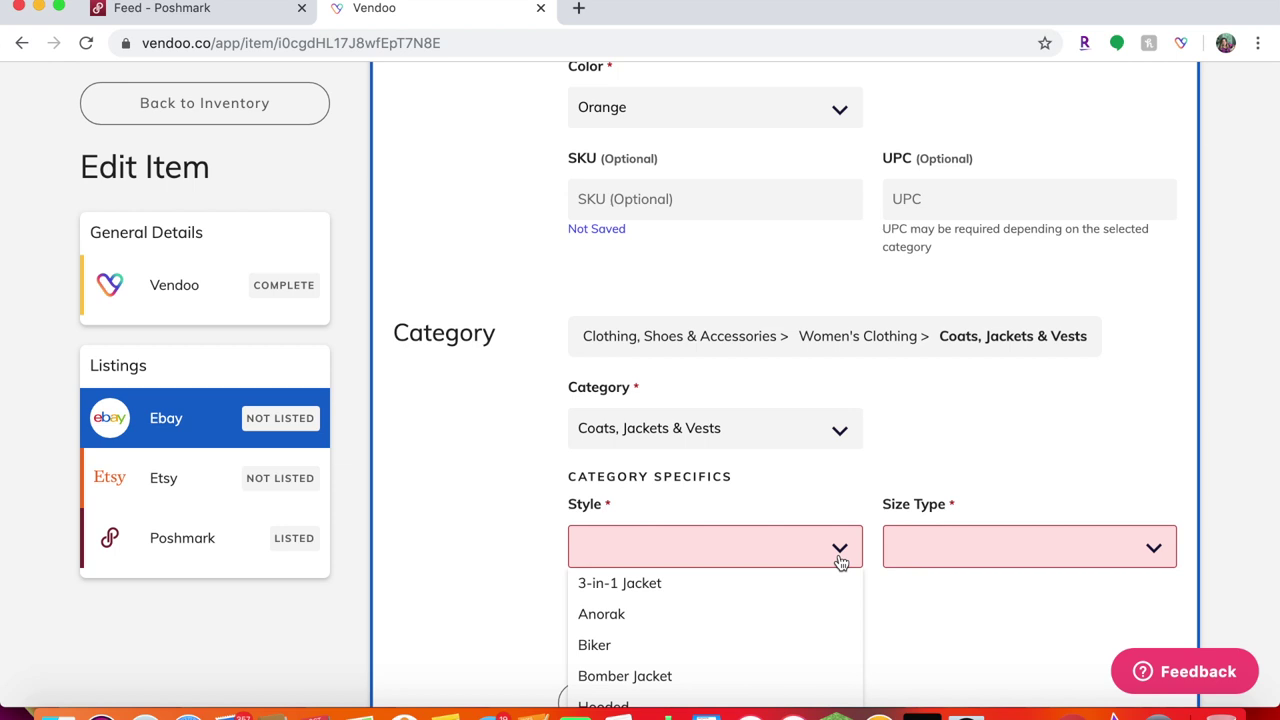
pyautogui.scroll(-5, 840, 562)
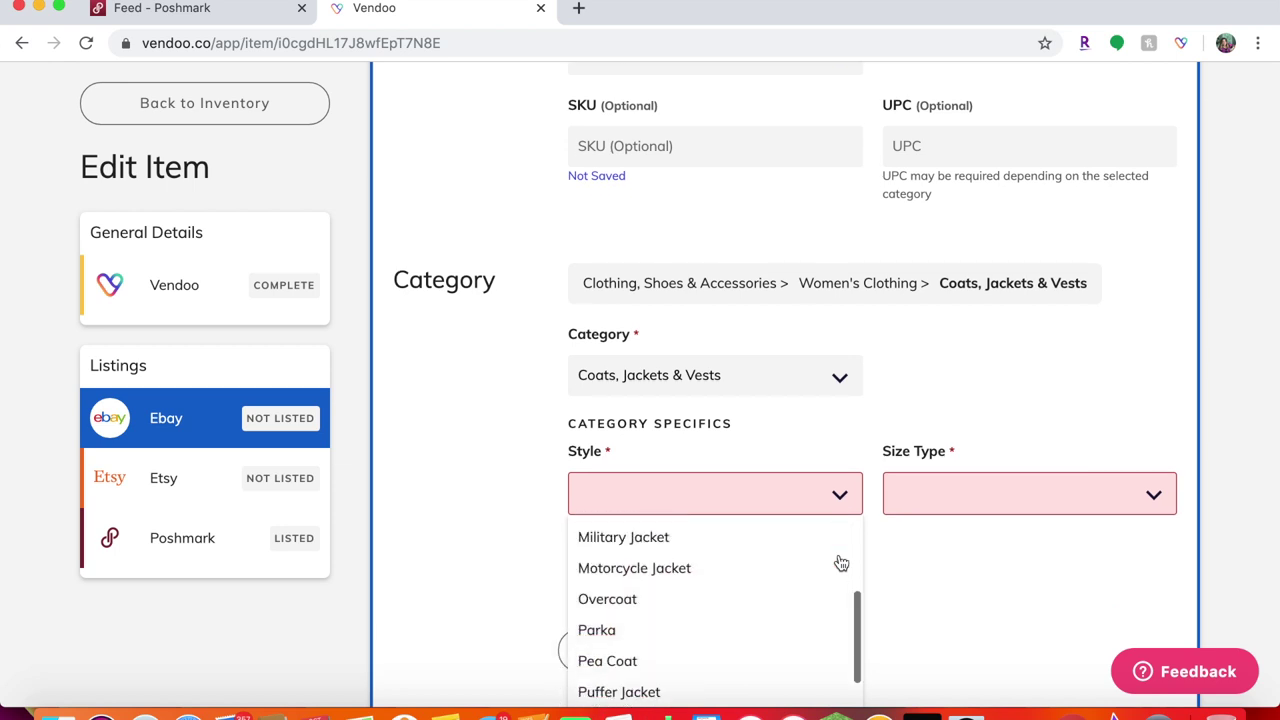
pyautogui.scroll(-6, 840, 563)
pyautogui.scroll(3, 840, 563)
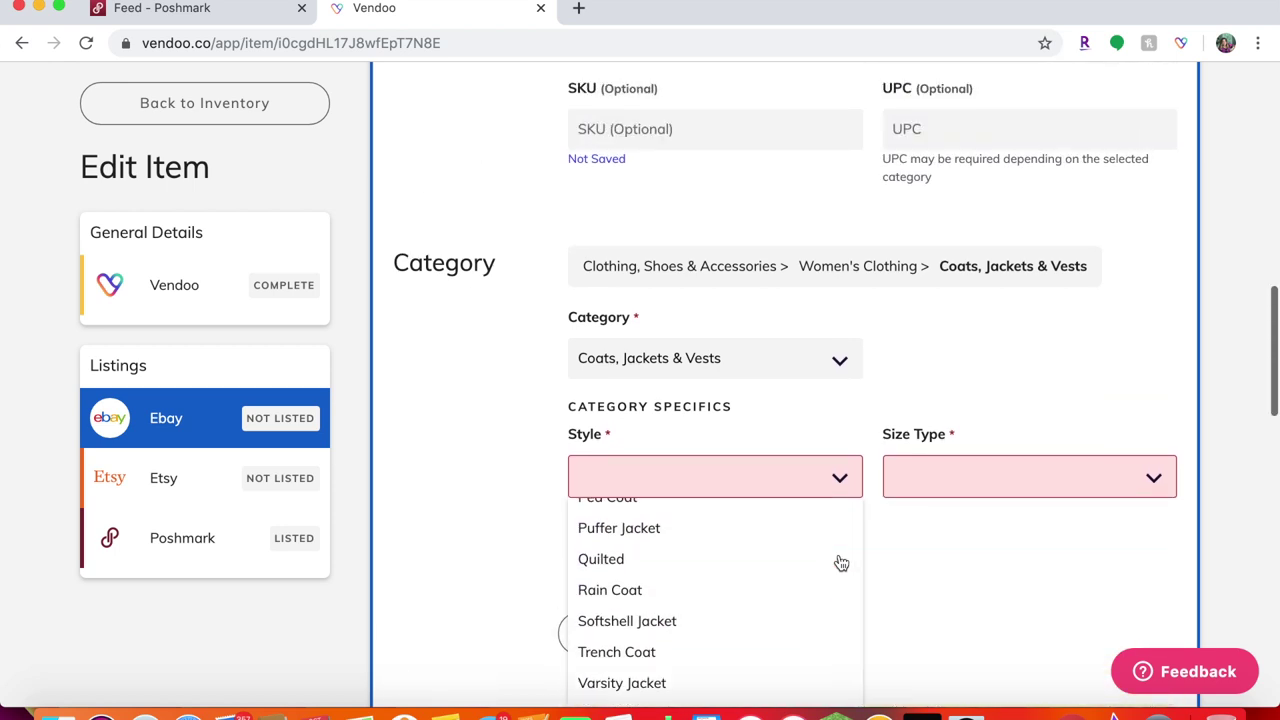
pyautogui.click(714, 463)
pyautogui.write('blaz')
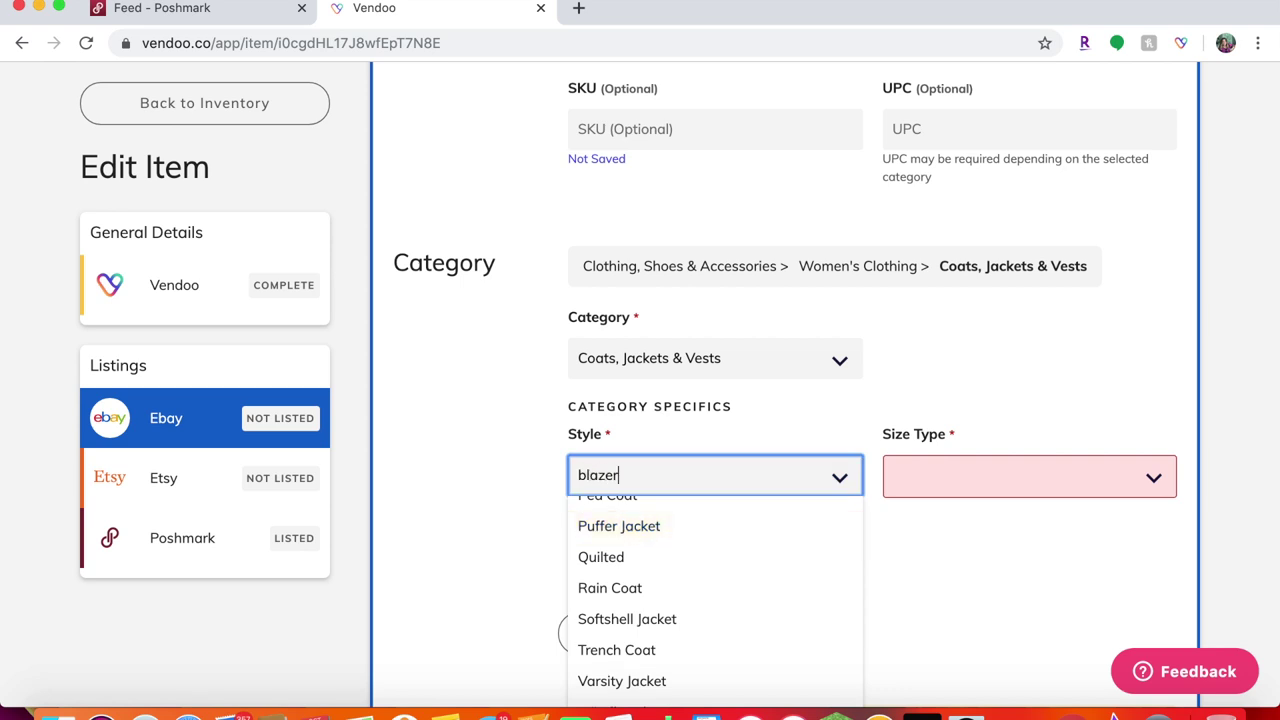
pyautogui.write('er')
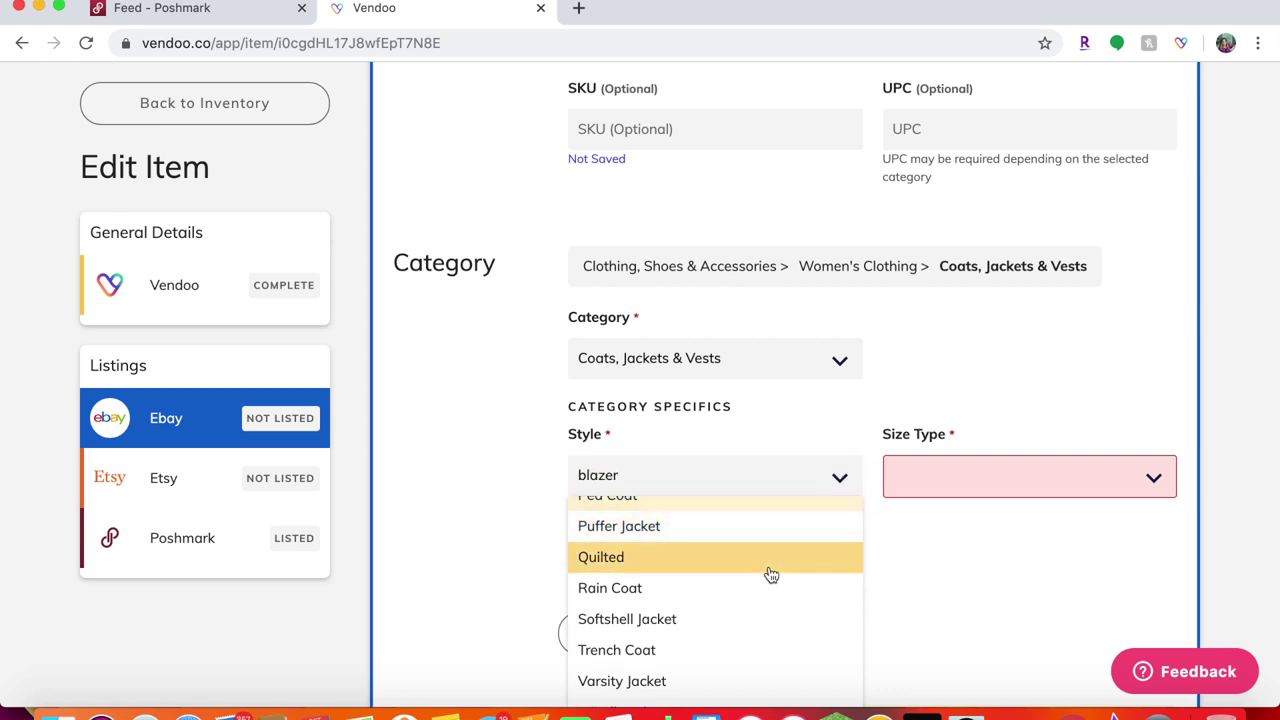
pyautogui.scroll(3, 771, 575)
pyautogui.scroll(-5, 765, 600)
pyautogui.scroll(4, 751, 403)
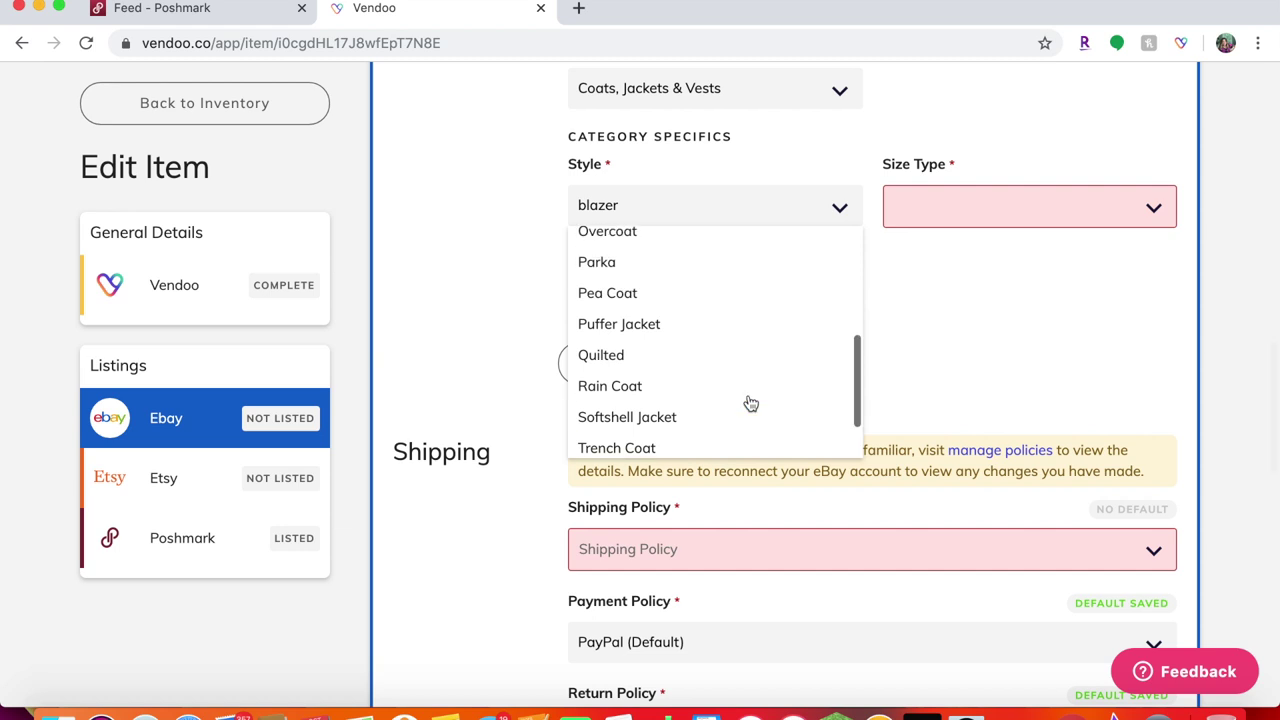
pyautogui.scroll(5, 751, 403)
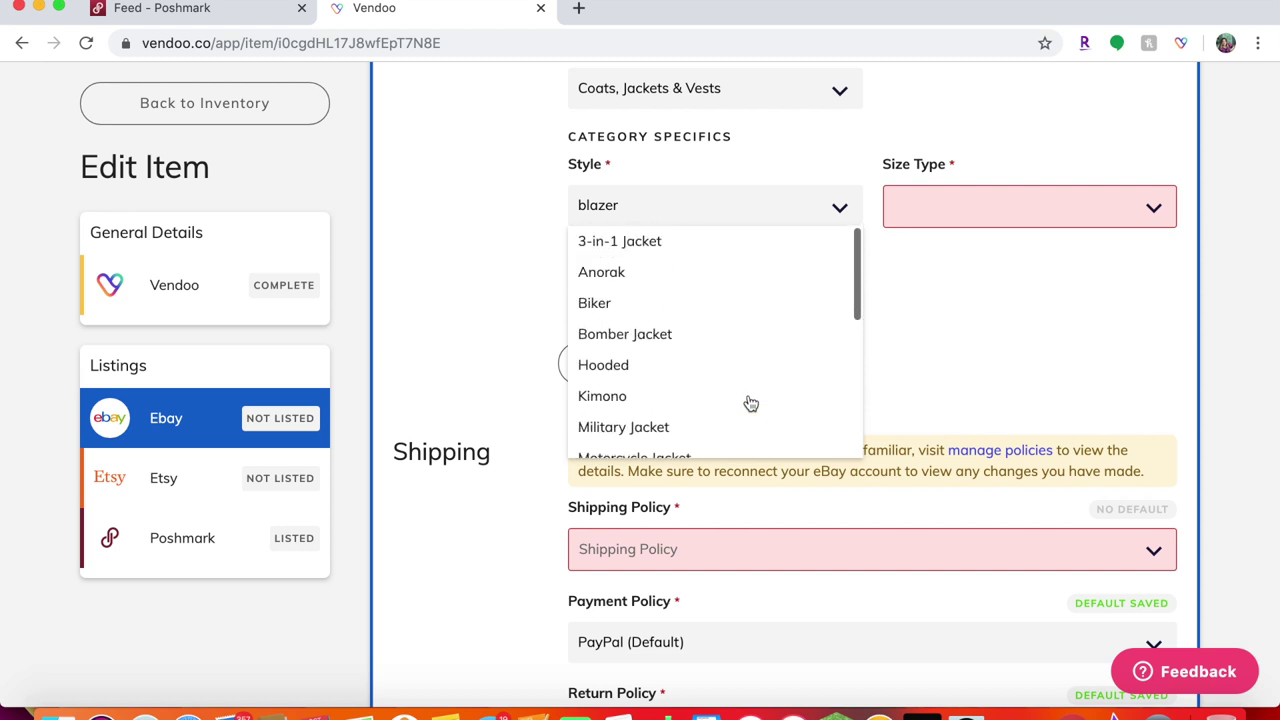
pyautogui.click(726, 341)
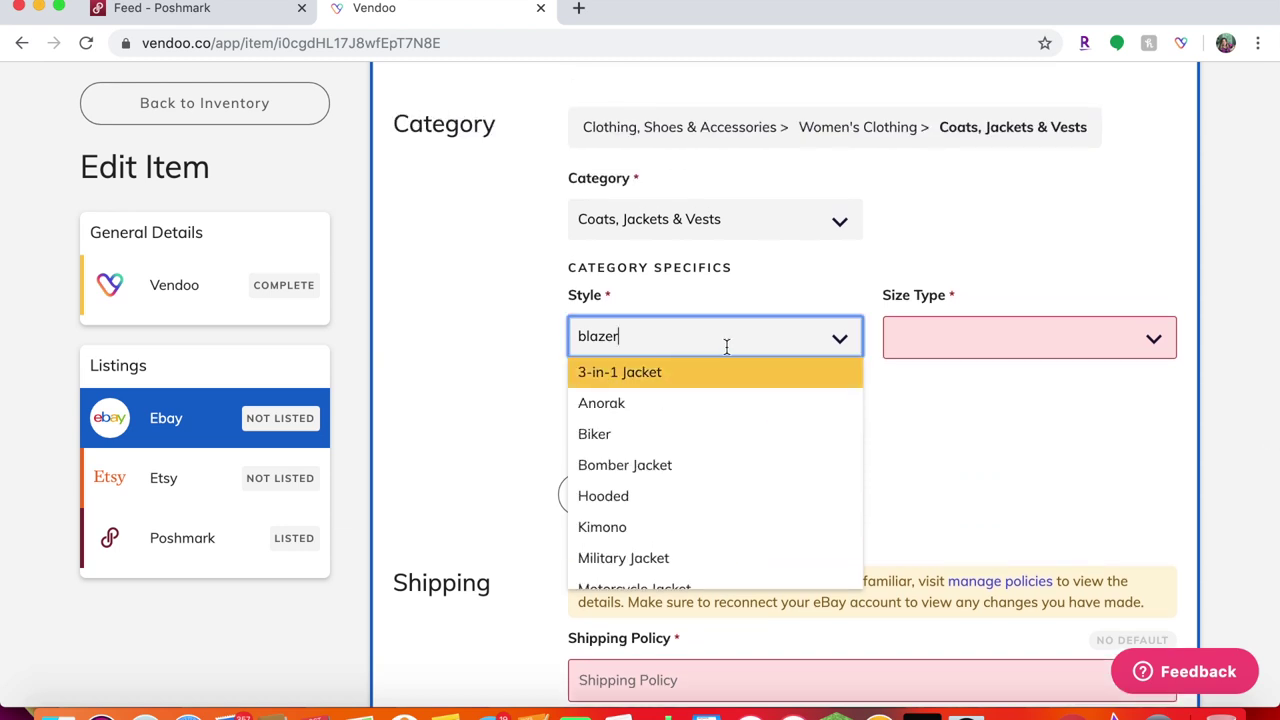
pyautogui.click(948, 460)
# Step: Choose Petites as the Size Type and 10 as the Size
pyautogui.click(1035, 343)
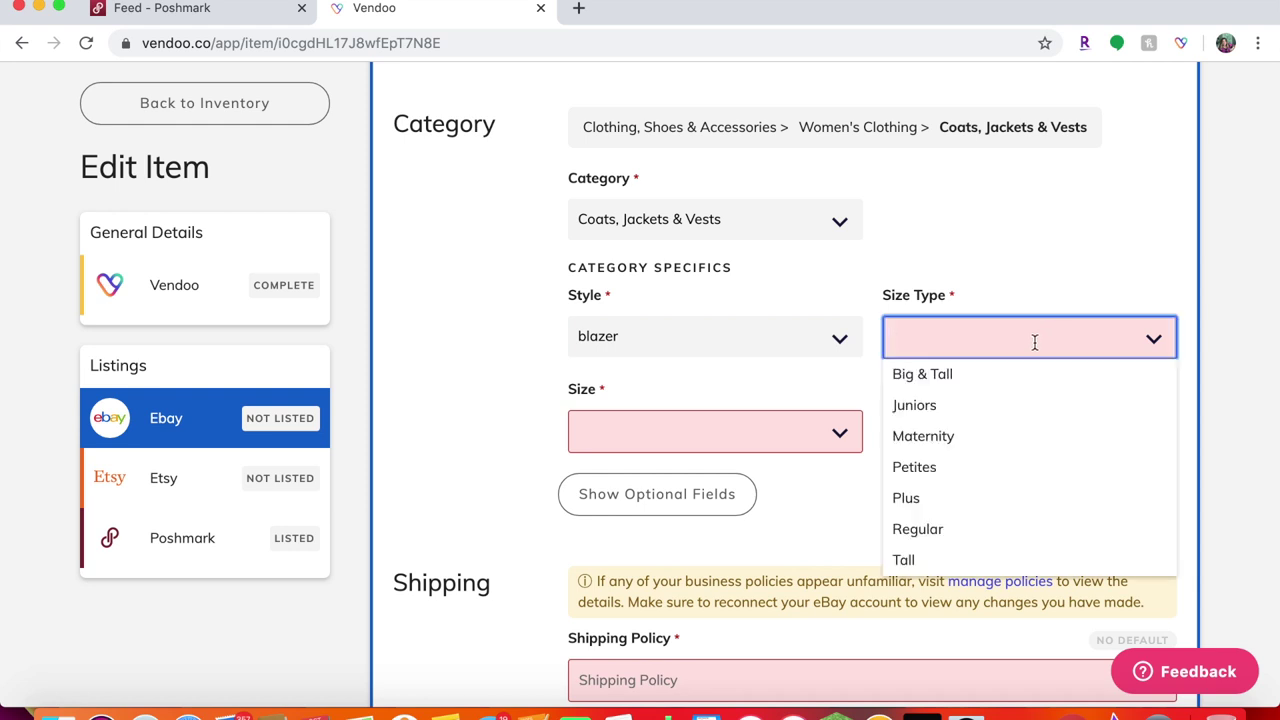
pyautogui.click(997, 466)
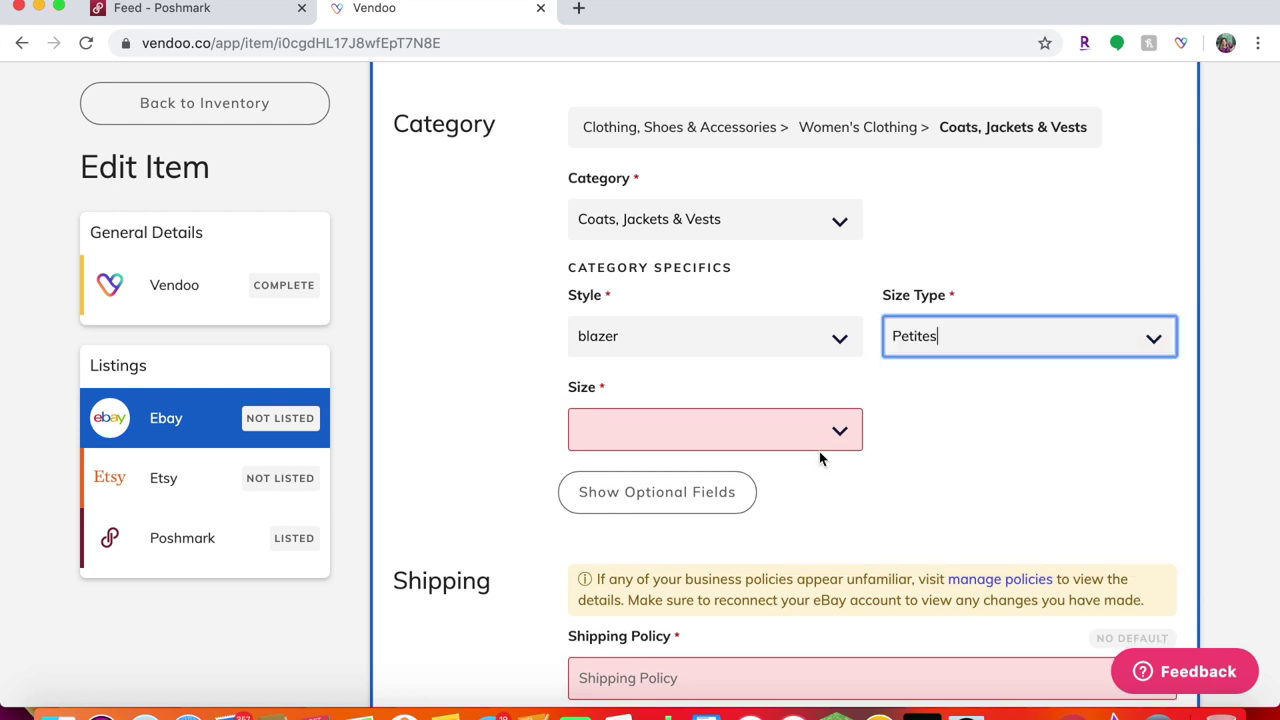
pyautogui.click(839, 436)
pyautogui.scroll(-3, 740, 590)
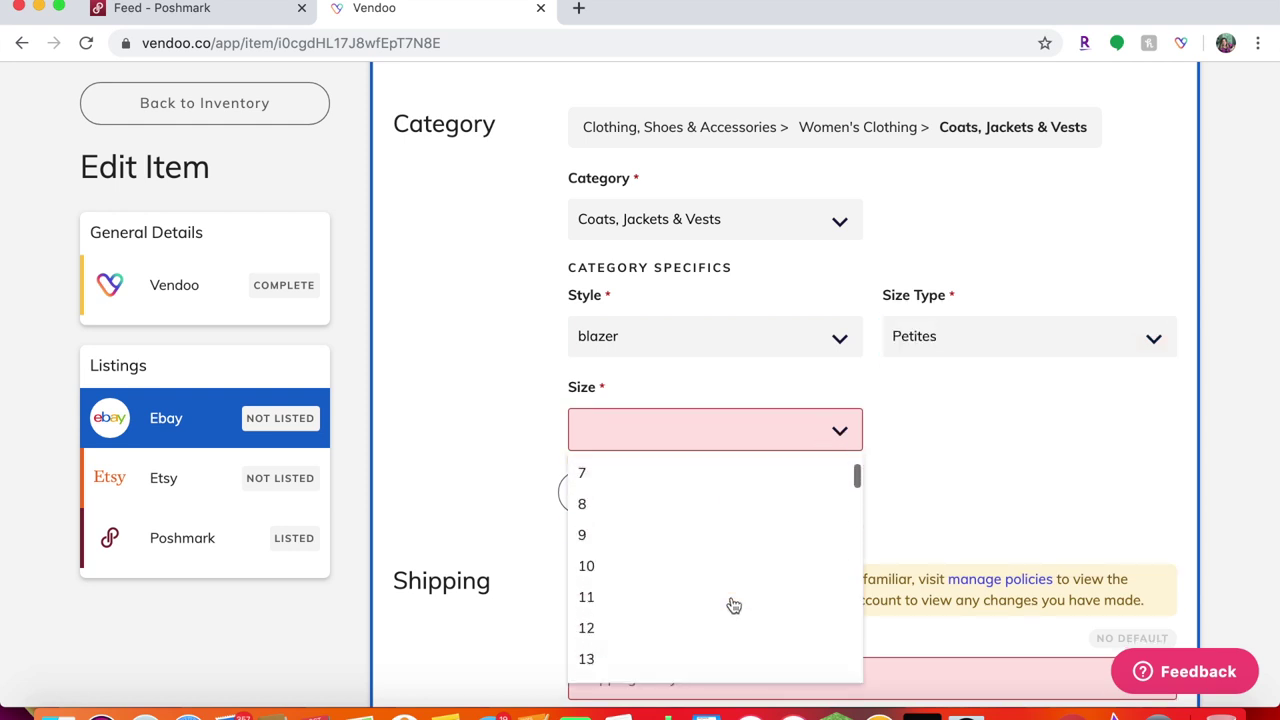
pyautogui.click(688, 563)
pyautogui.scroll(-2, 688, 560)
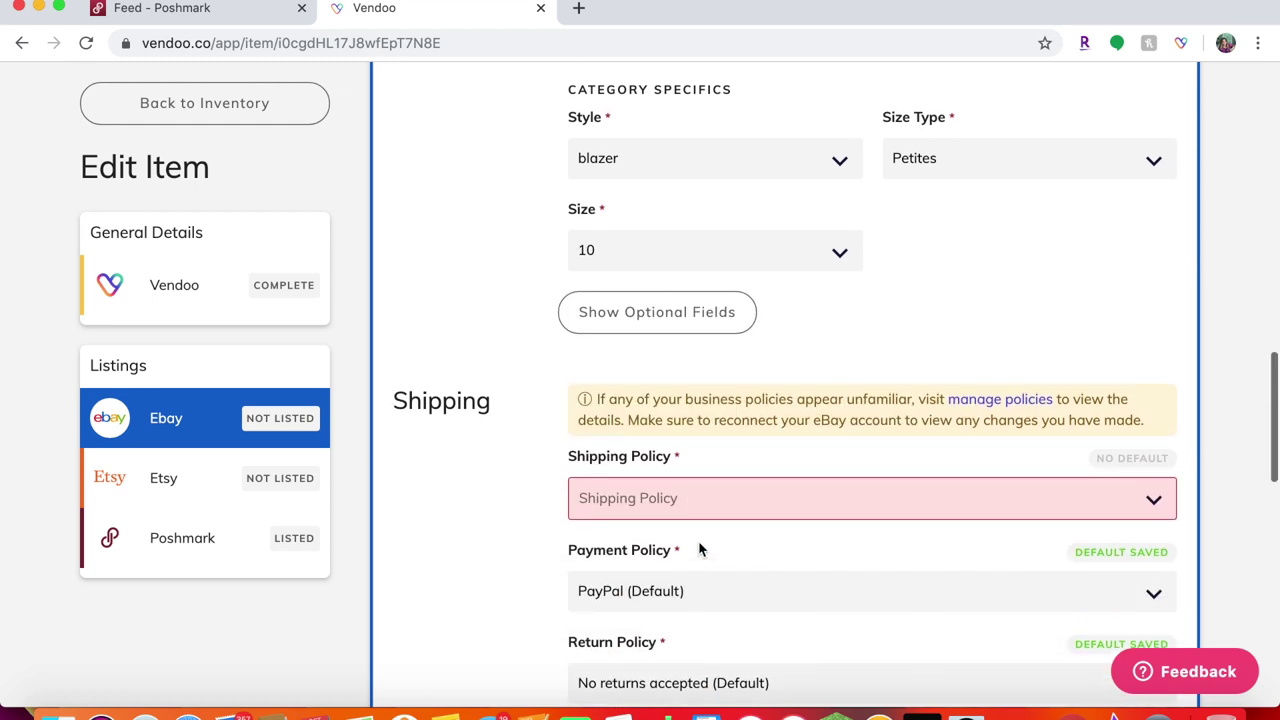
# Step: Select the Flat:USPS Priority ($8.00), 3 business days shipping policy
pyautogui.click(1160, 512)
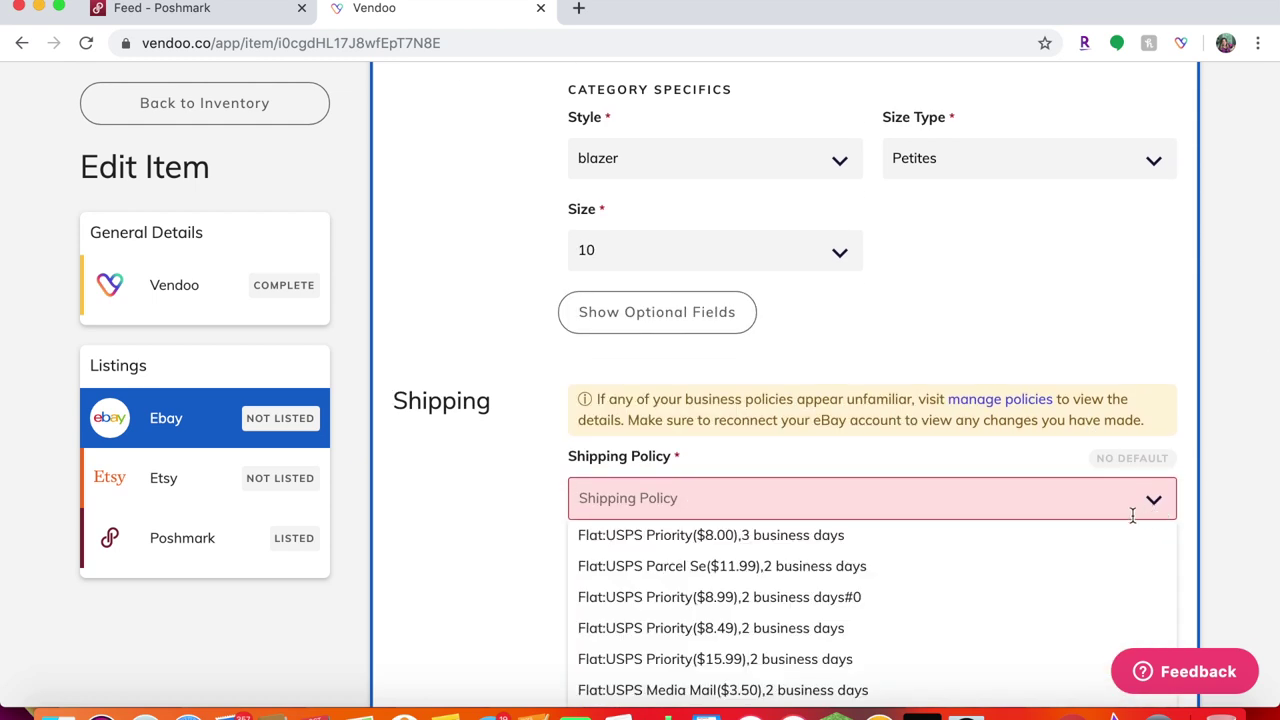
pyautogui.click(864, 537)
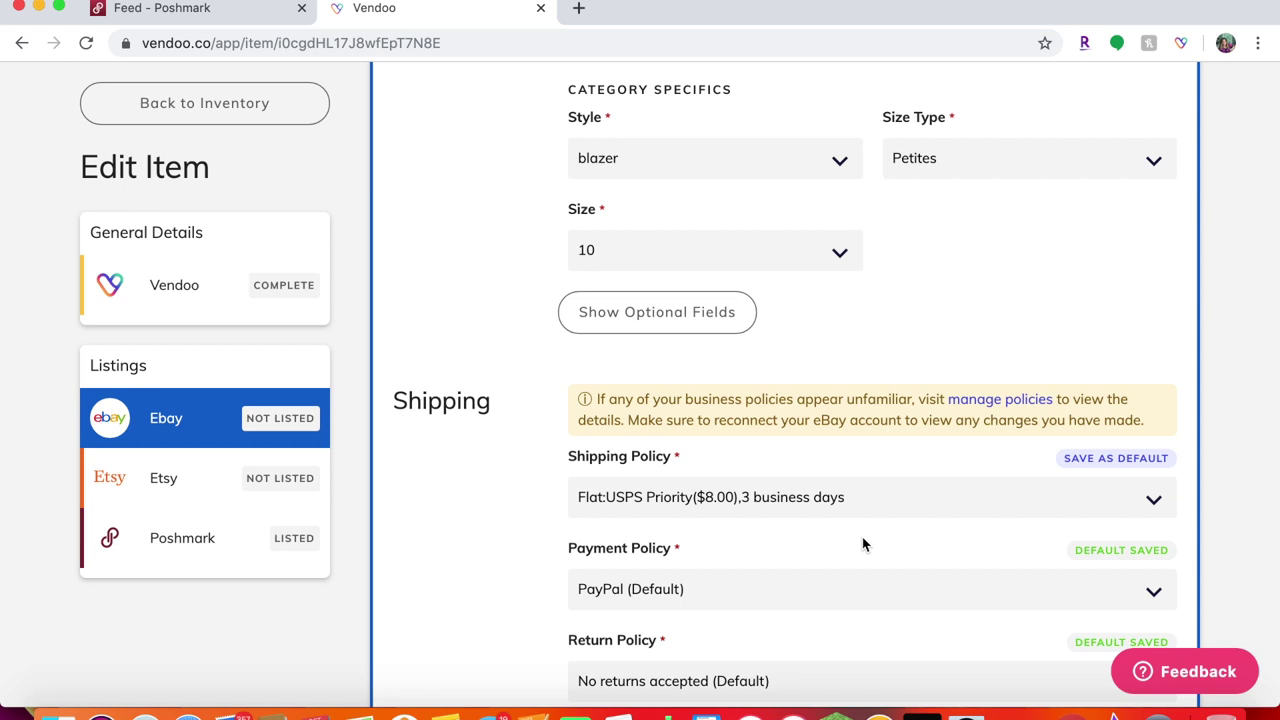
pyautogui.scroll(-8, 864, 544)
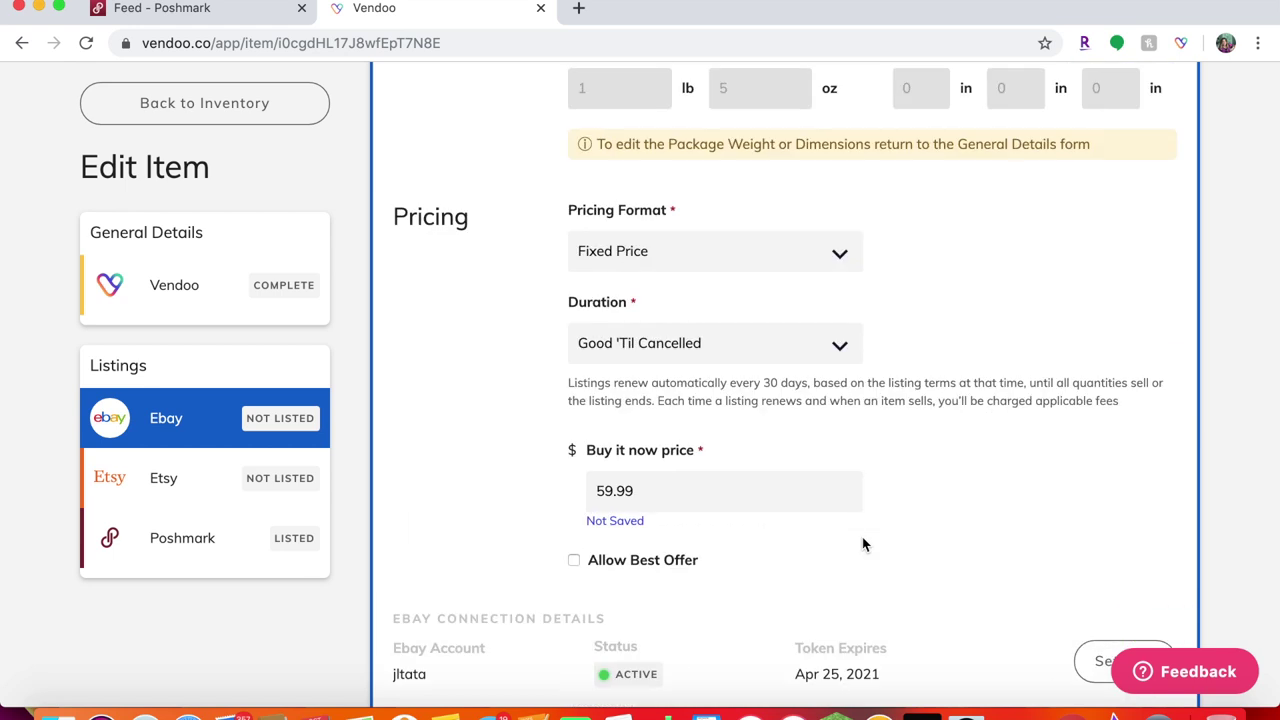
pyautogui.scroll(-3, 864, 544)
pyautogui.scroll(2, 840, 510)
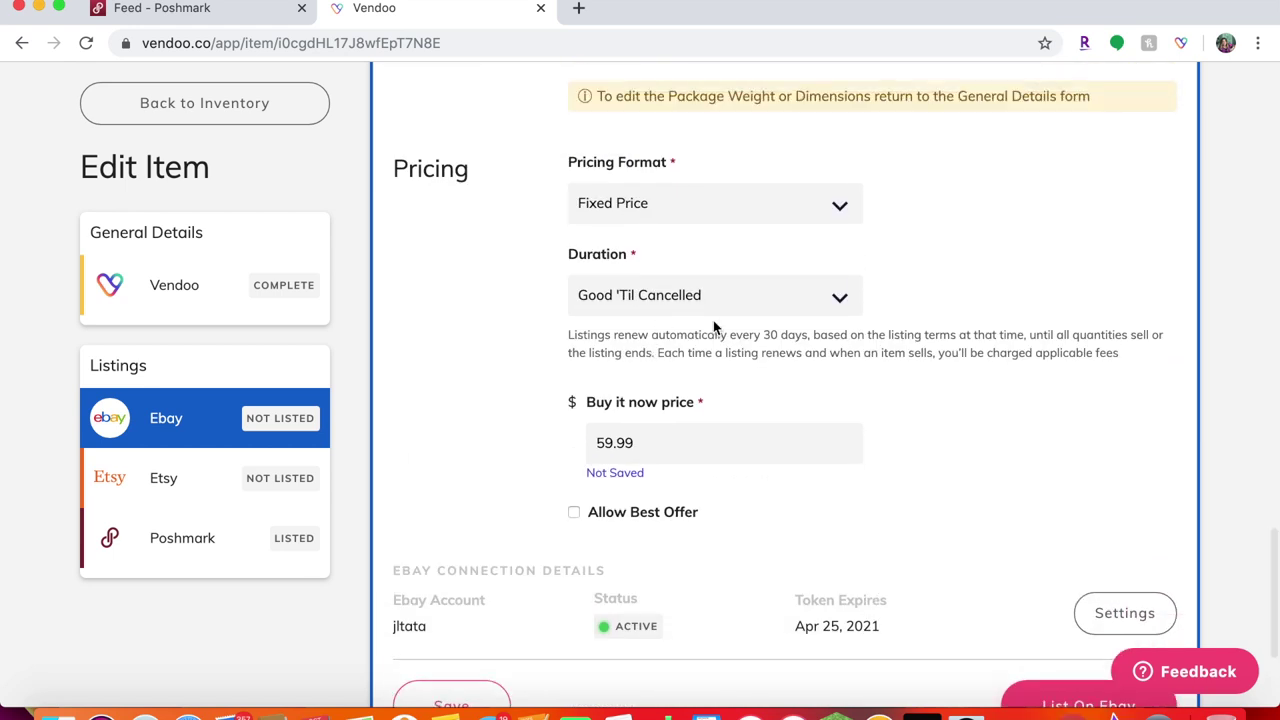
# Step: Allow Best Offer on the $59.99 listing and submit it to eBay
pyautogui.scroll(-2, 682, 553)
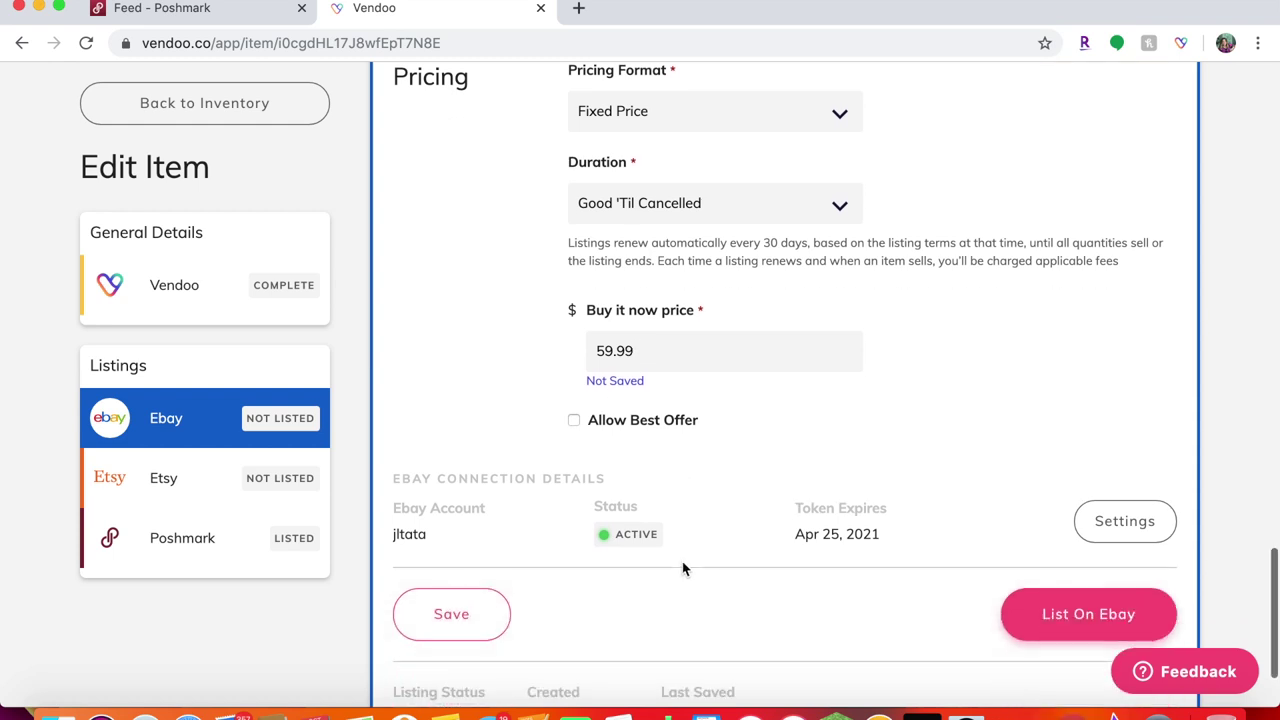
pyautogui.click(574, 420)
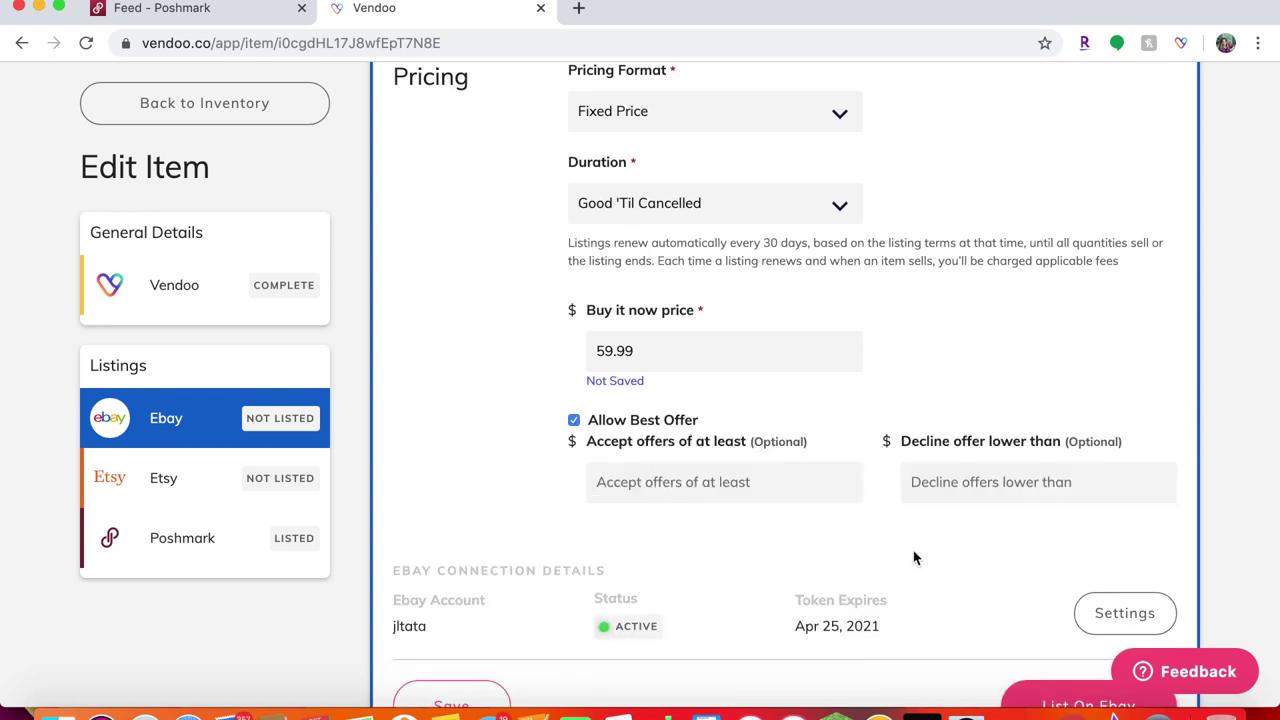
pyautogui.scroll(-5, 913, 555)
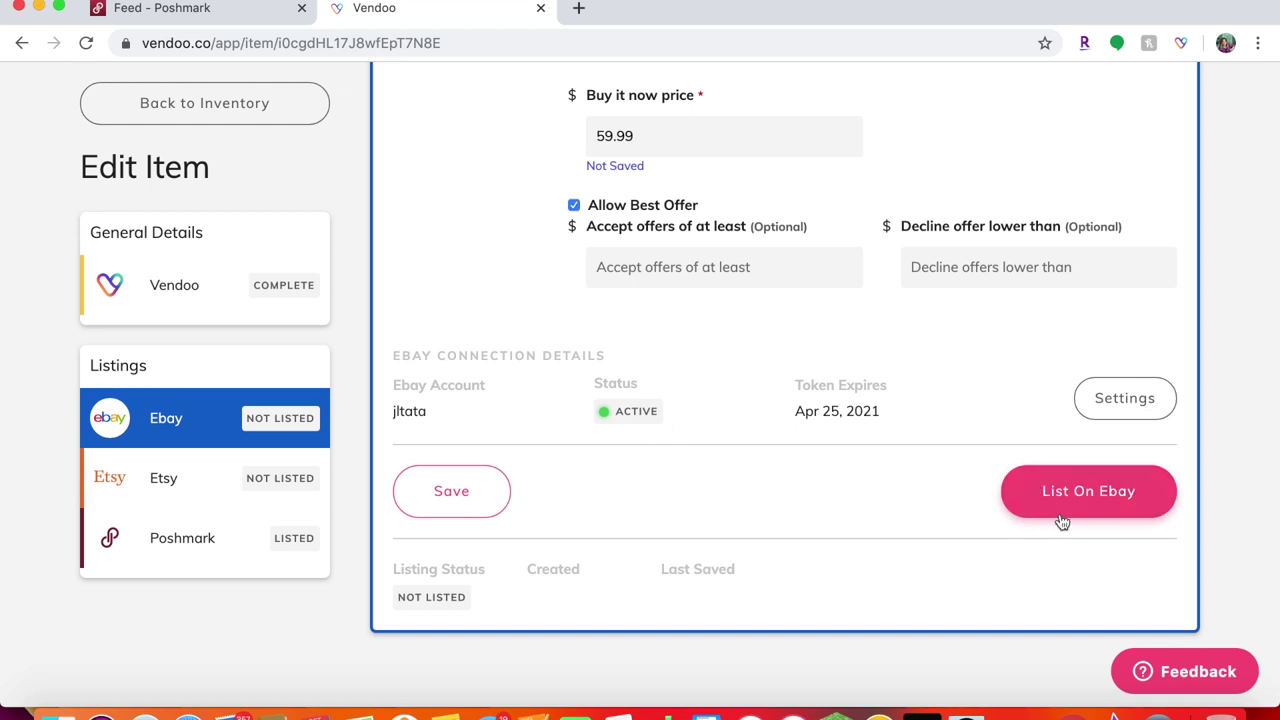
pyautogui.click(1059, 508)
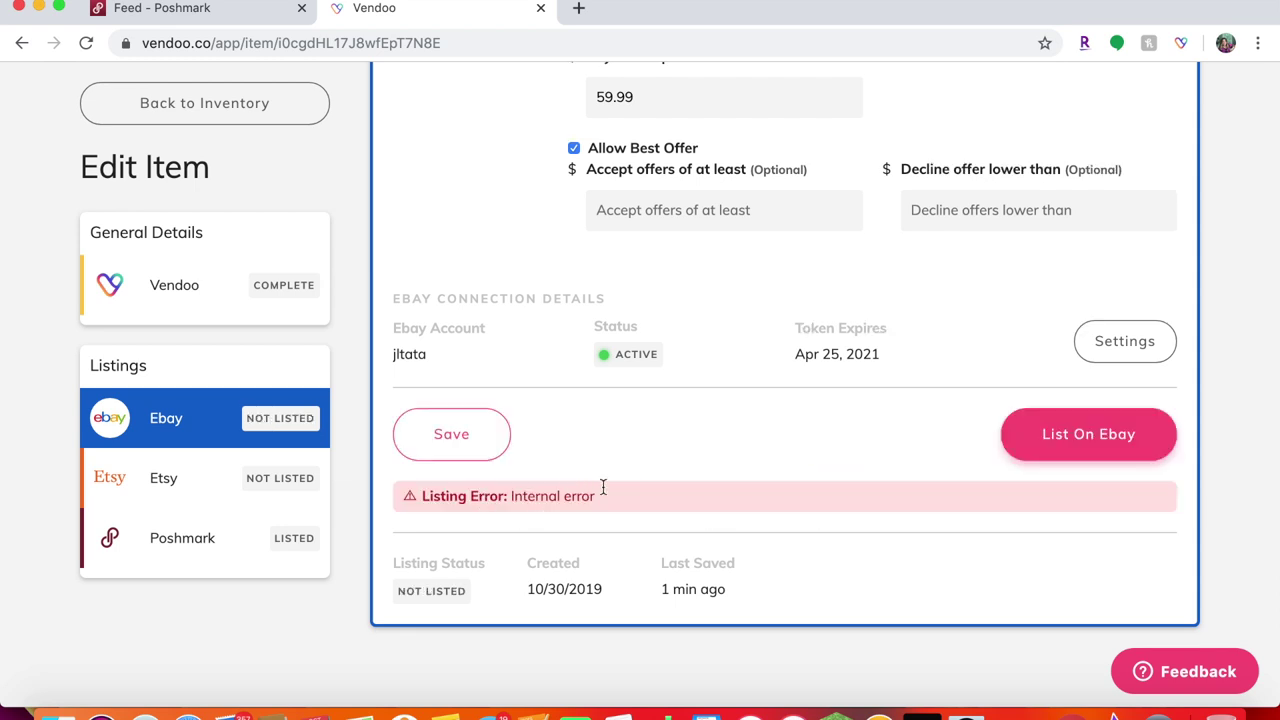
# Step: Retry publishing the Talbots Rust Velvet Blazer with List On Ebay at the form's bottom
pyautogui.scroll(15, 611, 482)
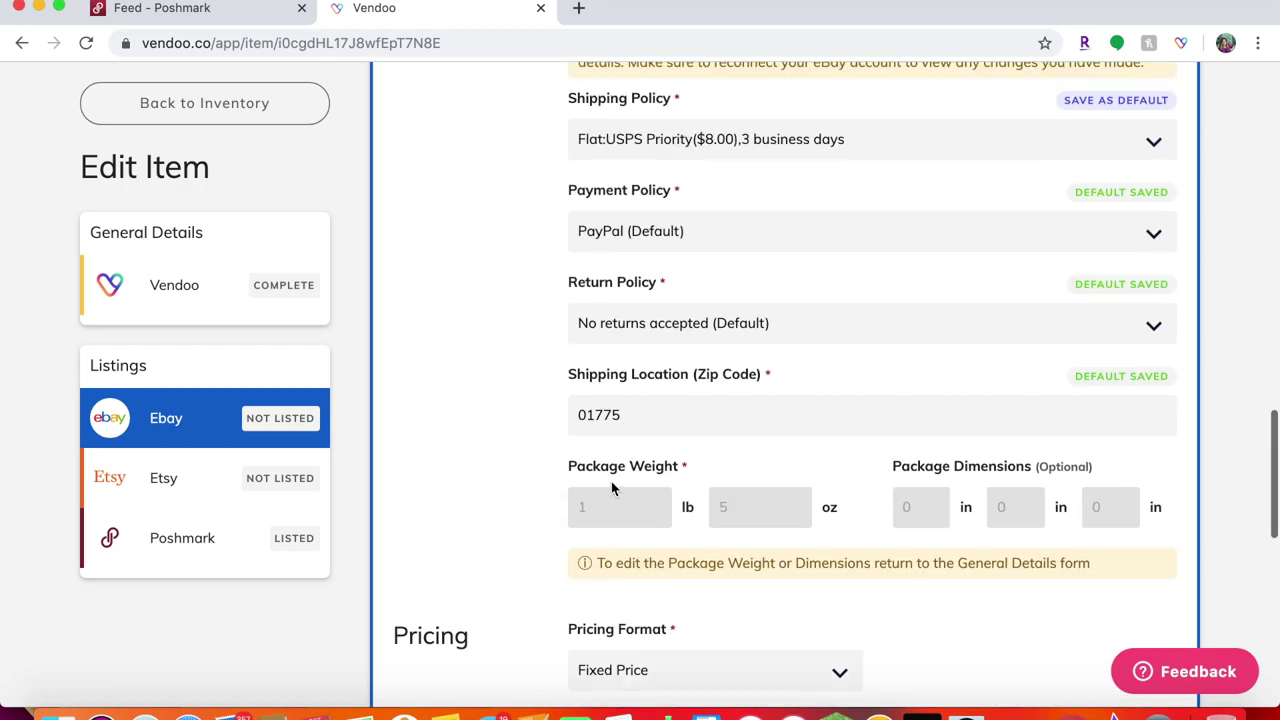
pyautogui.scroll(10, 611, 481)
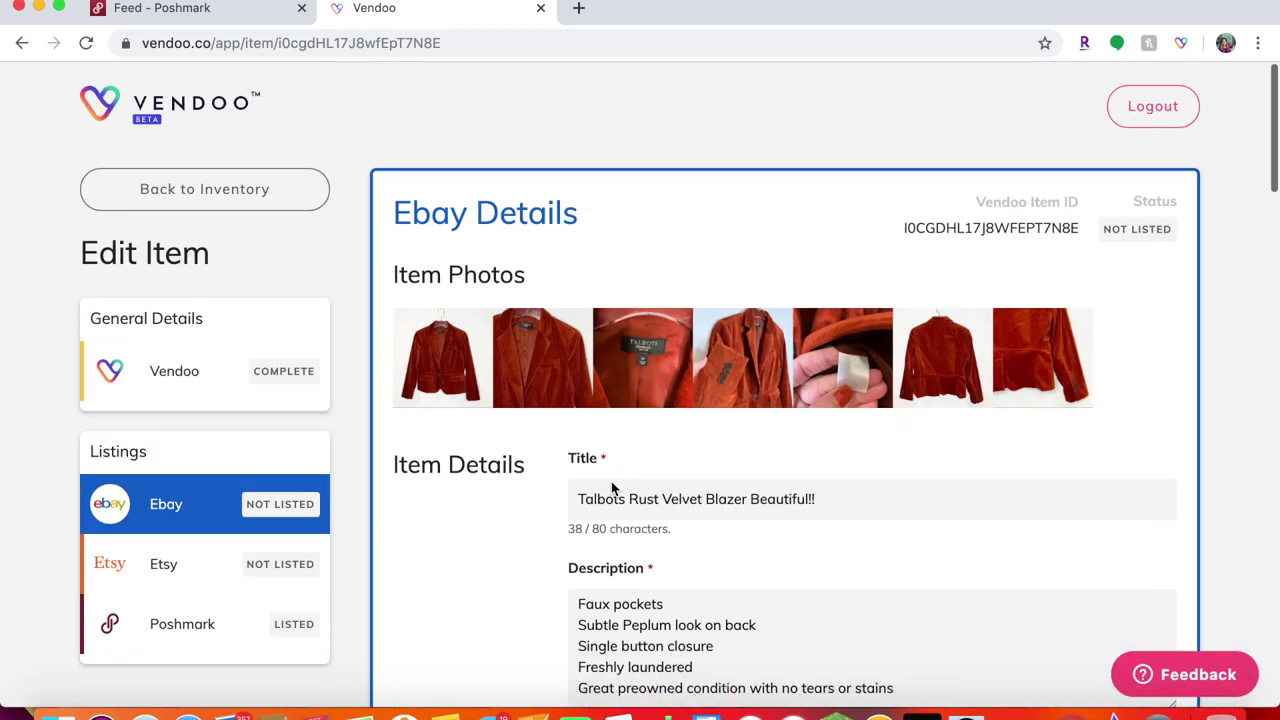
pyautogui.scroll(-6, 611, 481)
pyautogui.scroll(-15, 611, 481)
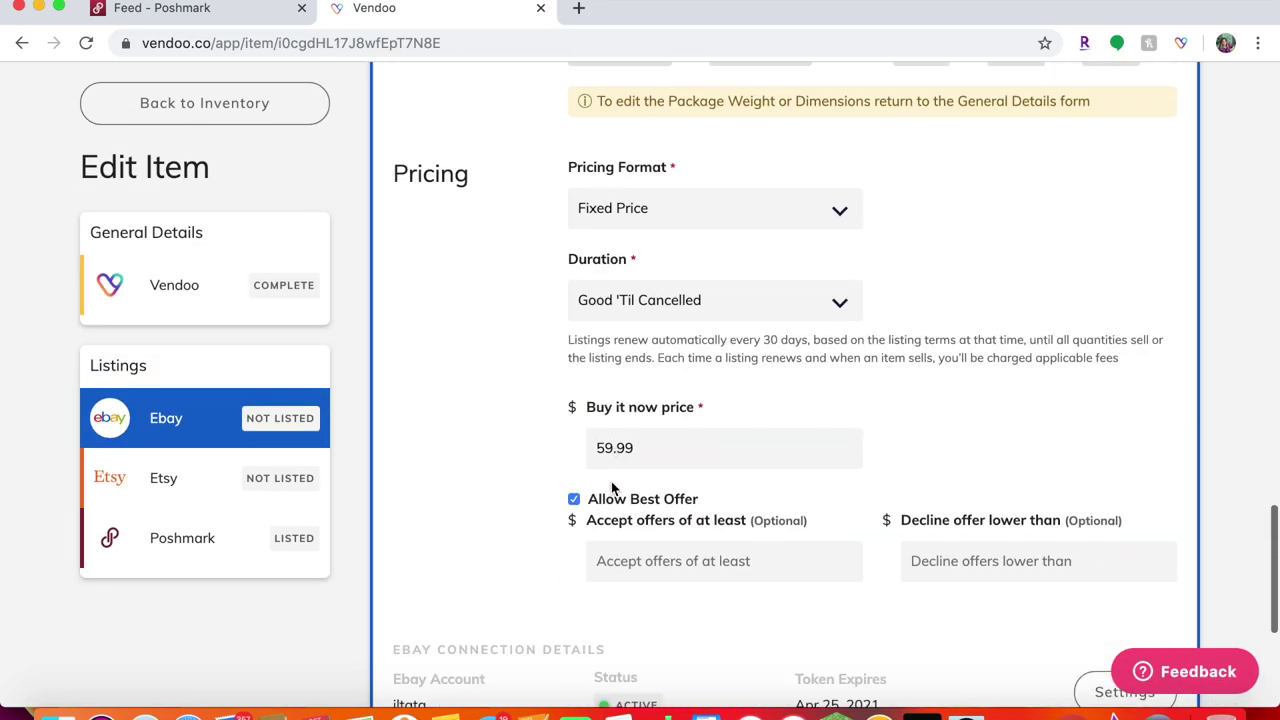
pyautogui.scroll(-1, 611, 481)
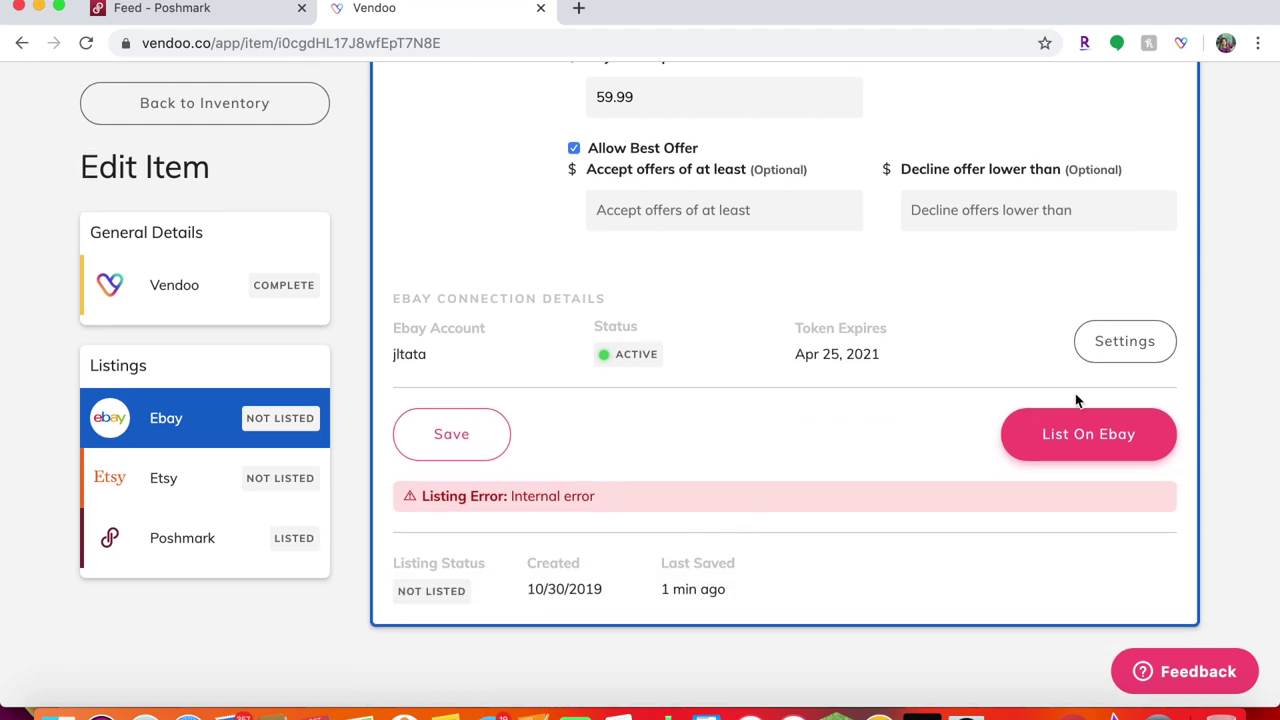
pyautogui.click(1073, 450)
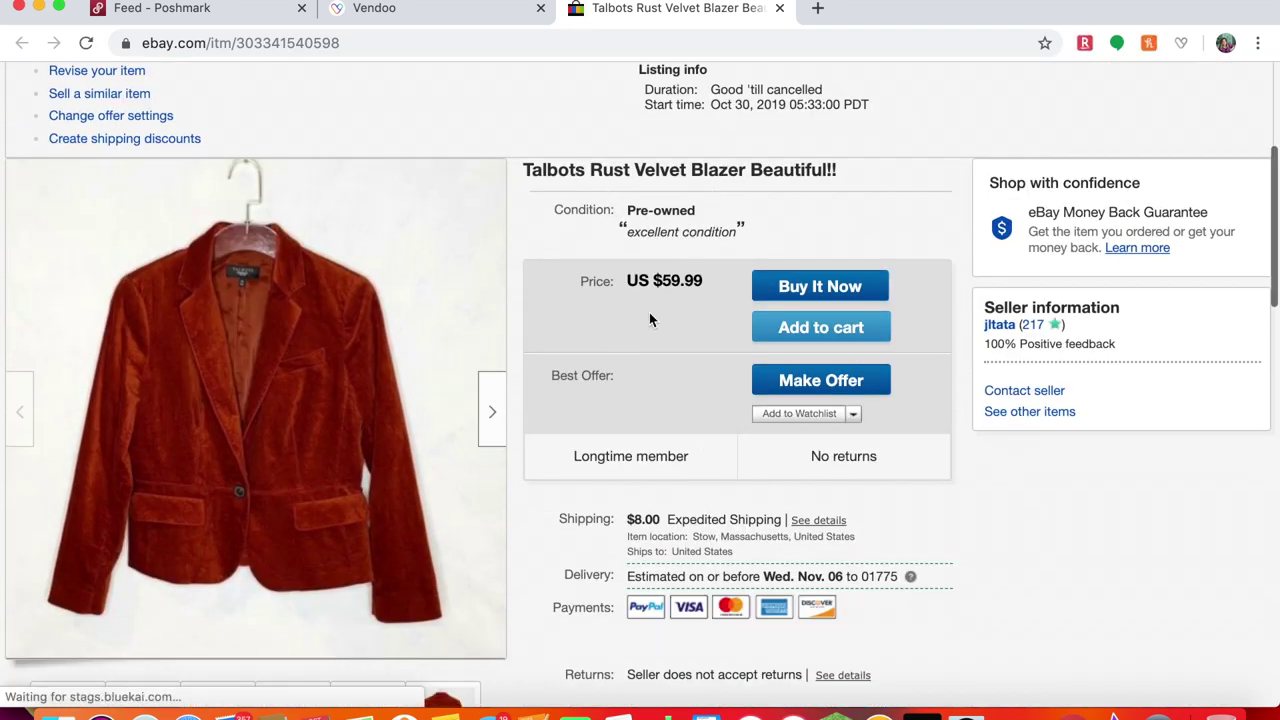
# Step: Check the live eBay listing's photos, $59.99 price and shipping, then return to Vendoo
pyautogui.scroll(-2, 723, 357)
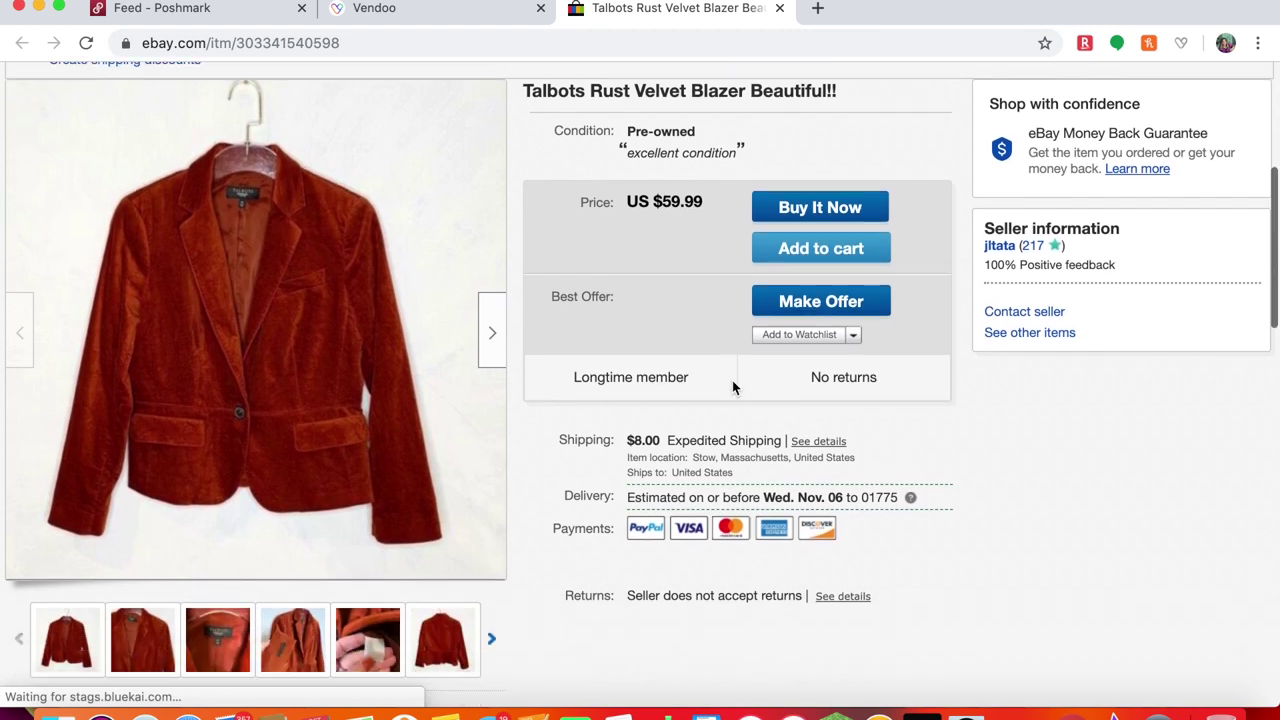
pyautogui.scroll(-7, 734, 386)
pyautogui.scroll(-20, 421, 622)
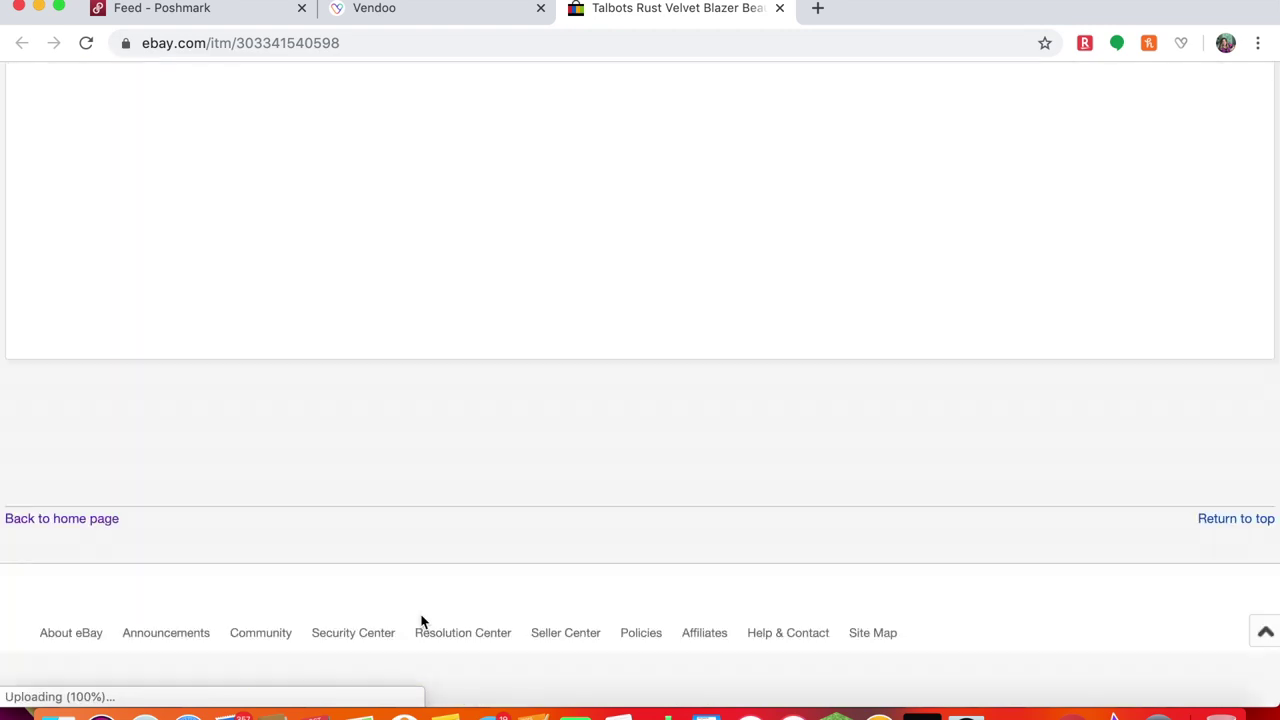
pyautogui.scroll(20, 447, 526)
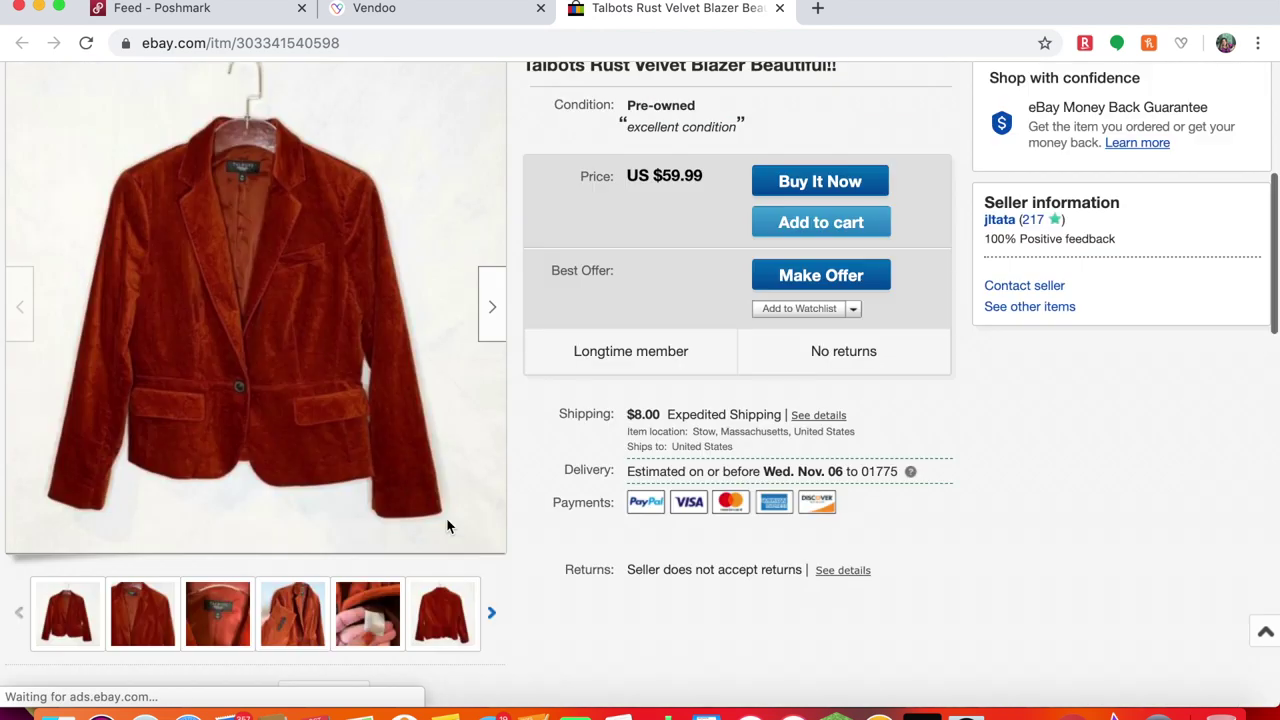
pyautogui.scroll(2, 447, 526)
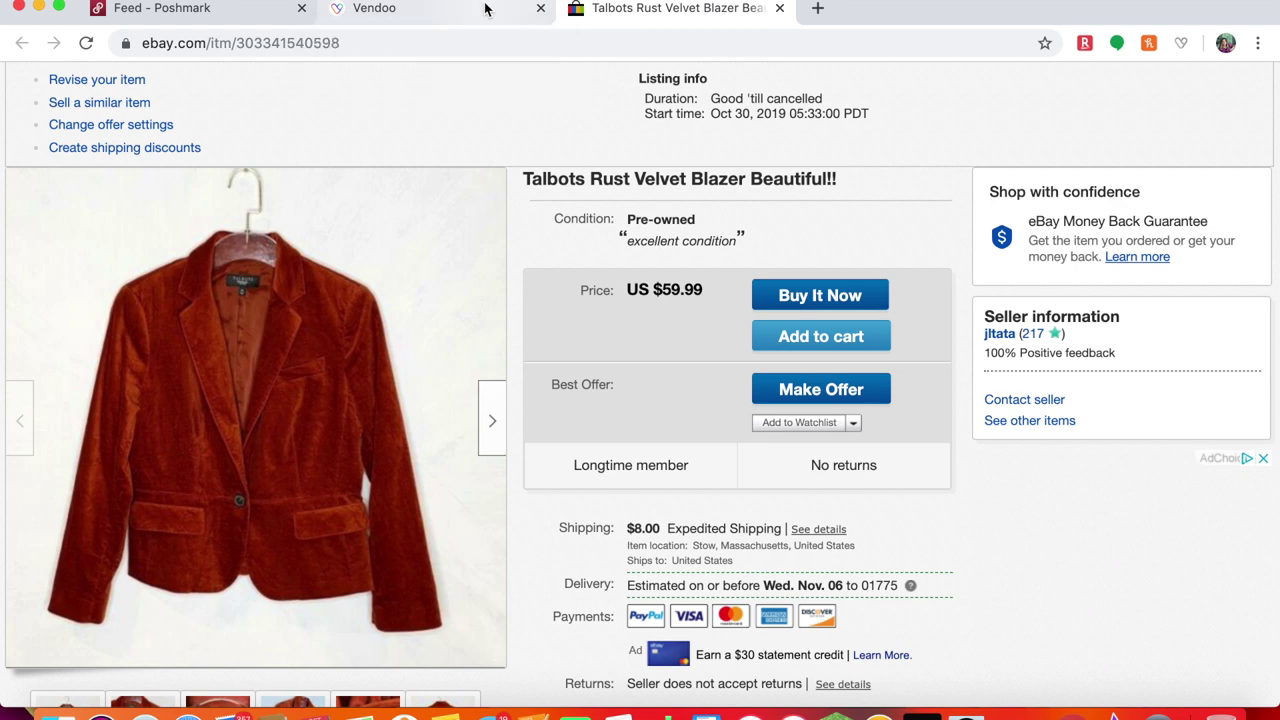
pyautogui.click(482, 12)
# Step: Go back to the inventory and open the Baci Art To Wear Mixed Pattern Booties item
pyautogui.scroll(7, 267, 224)
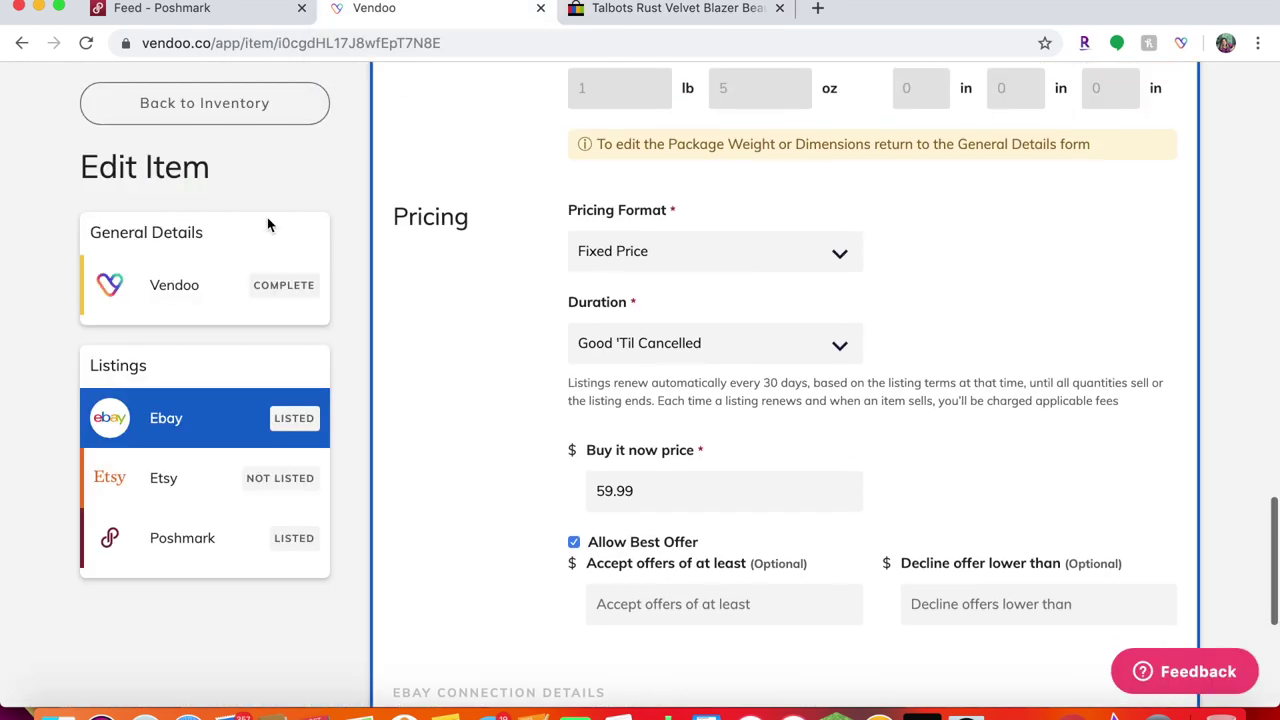
pyautogui.click(218, 108)
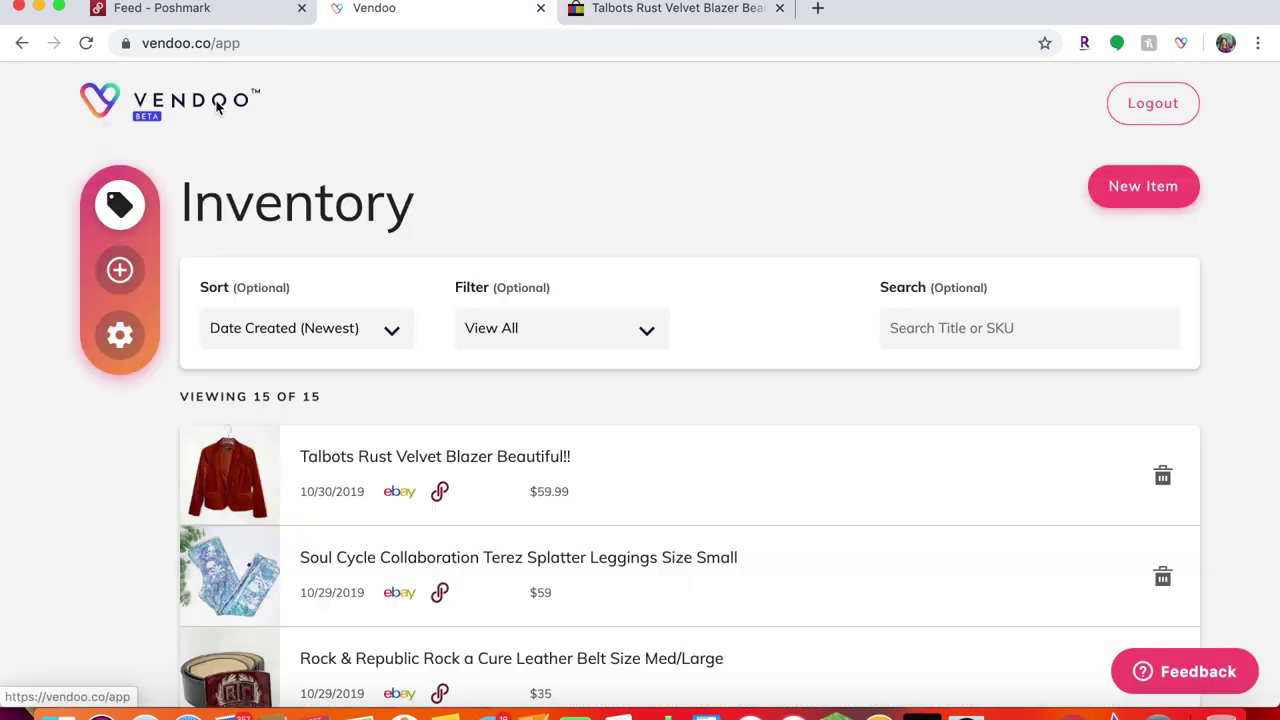
pyautogui.scroll(-3, 649, 486)
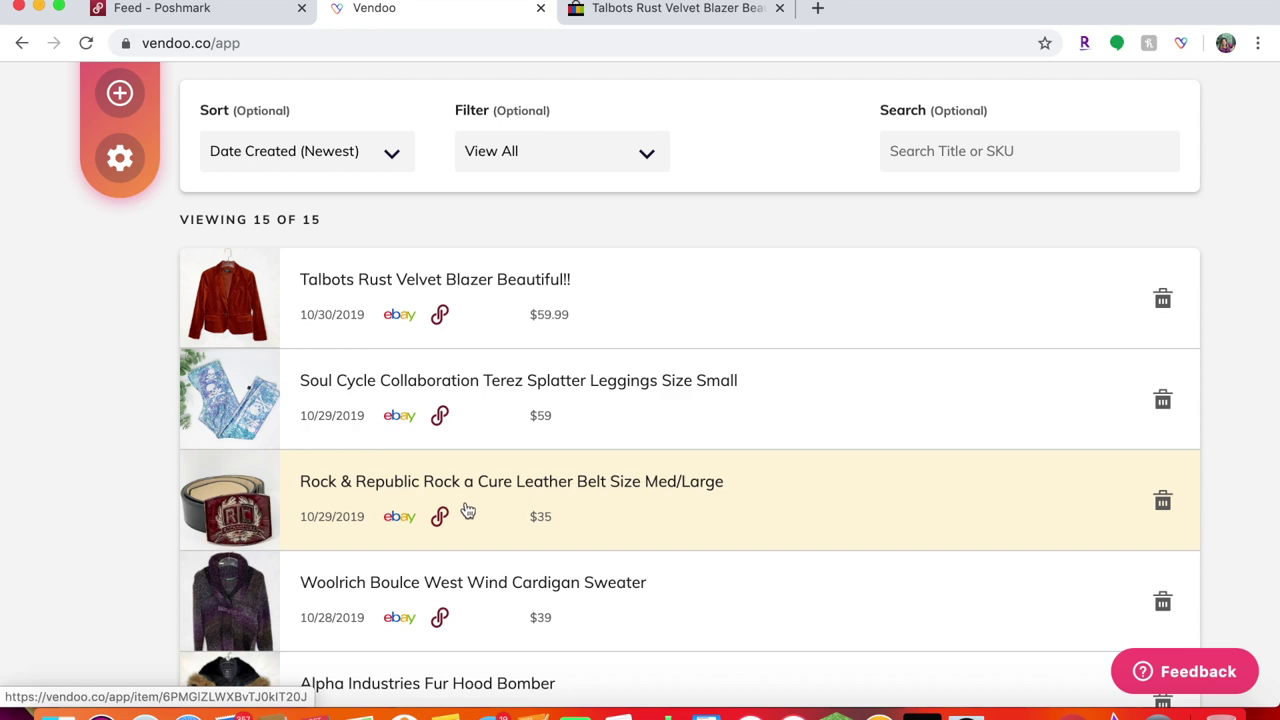
pyautogui.scroll(-3, 467, 511)
pyautogui.scroll(4, 467, 511)
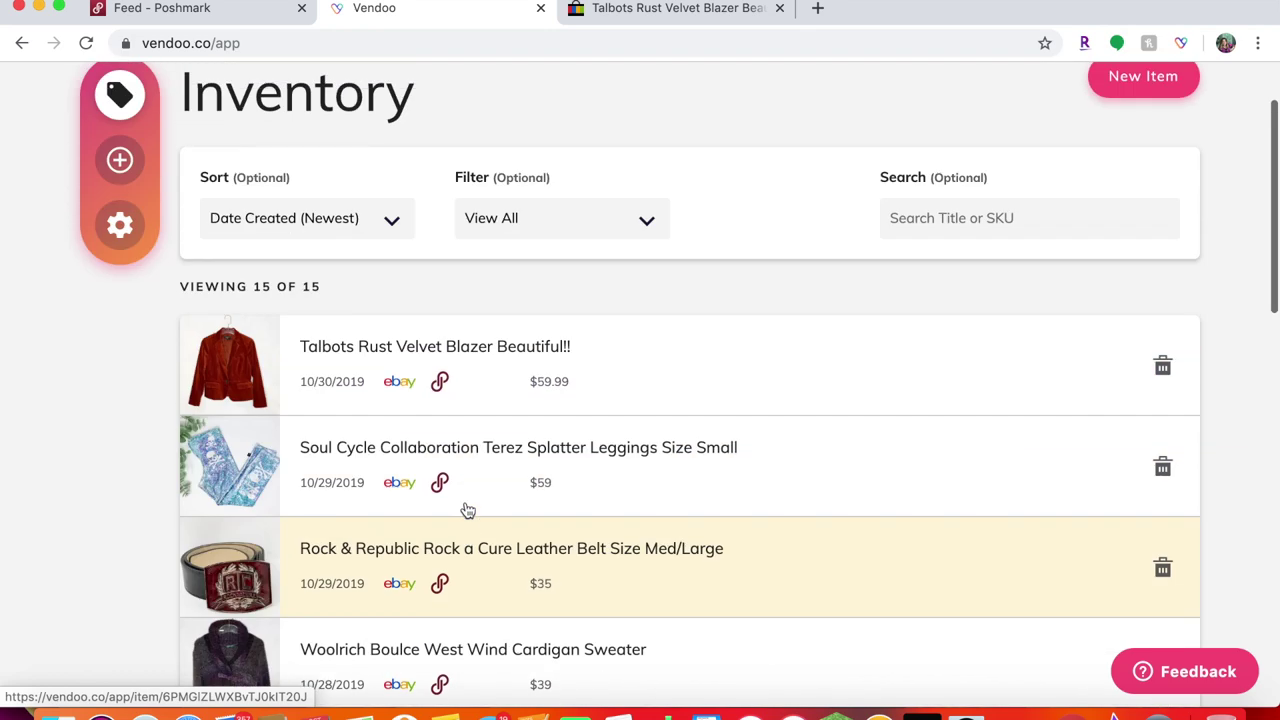
pyautogui.scroll(-1, 467, 511)
pyautogui.scroll(-4, 467, 511)
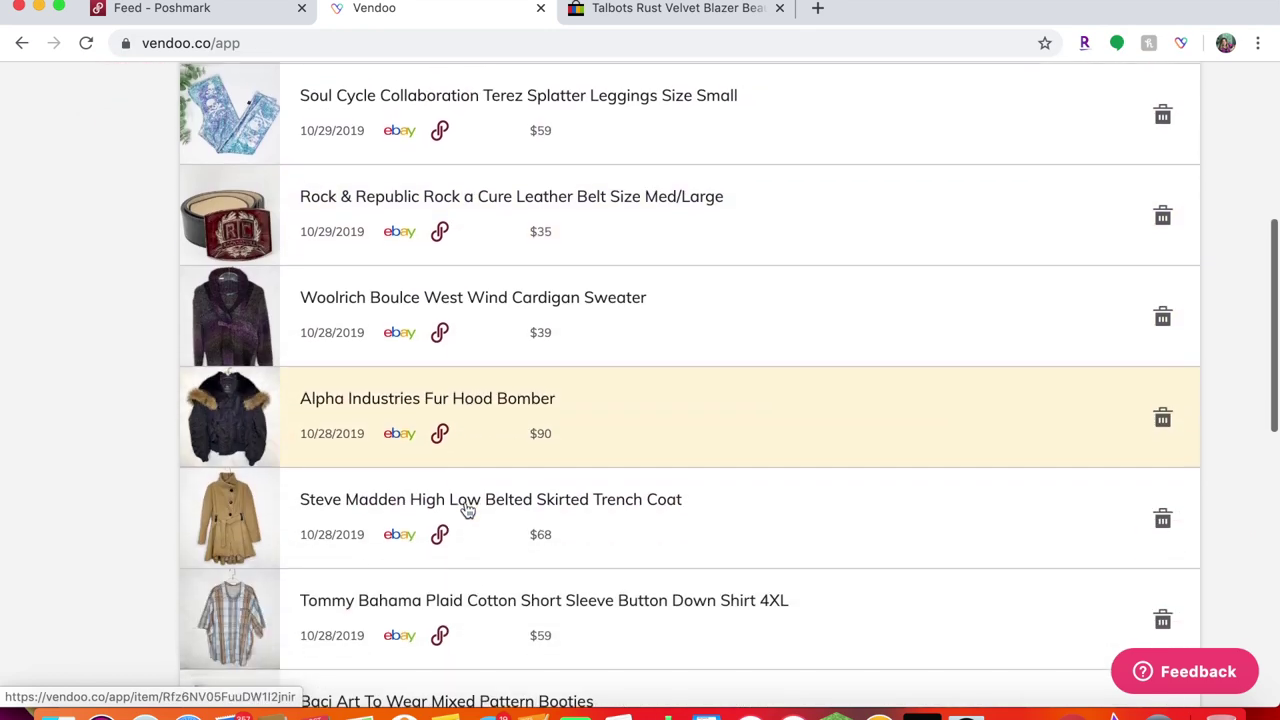
pyautogui.scroll(-1, 467, 511)
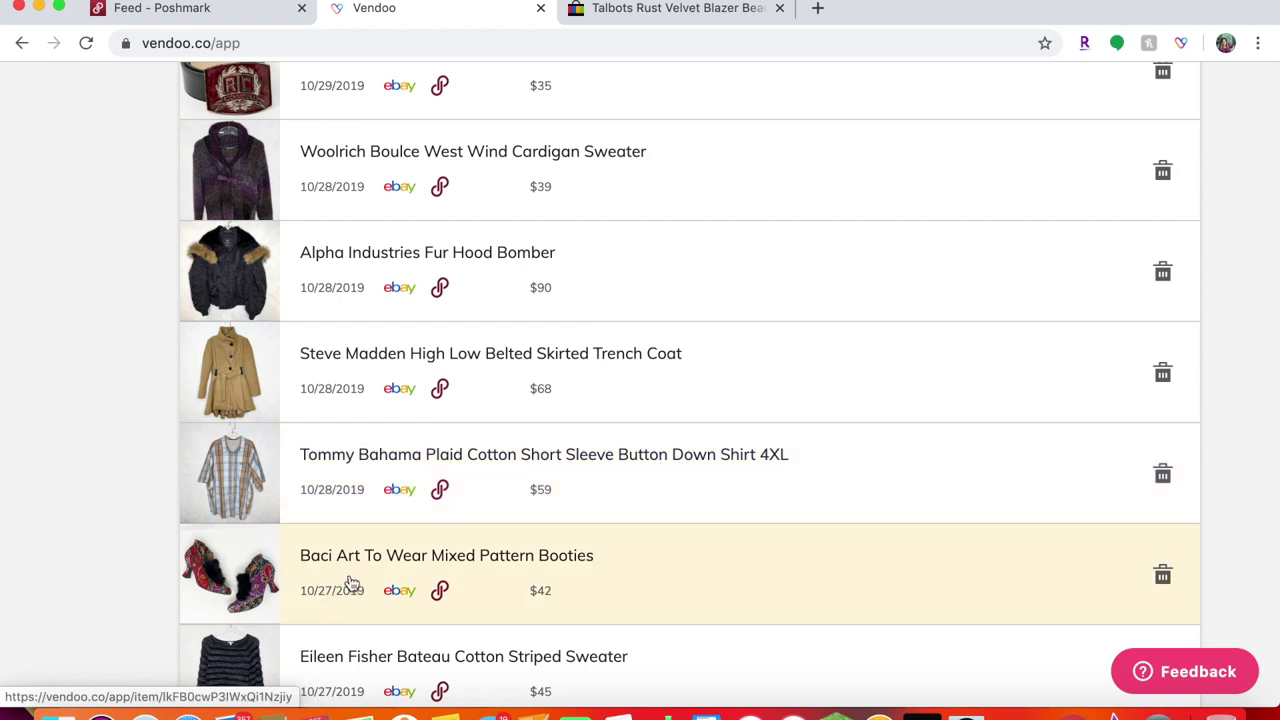
pyautogui.scroll(-2, 330, 570)
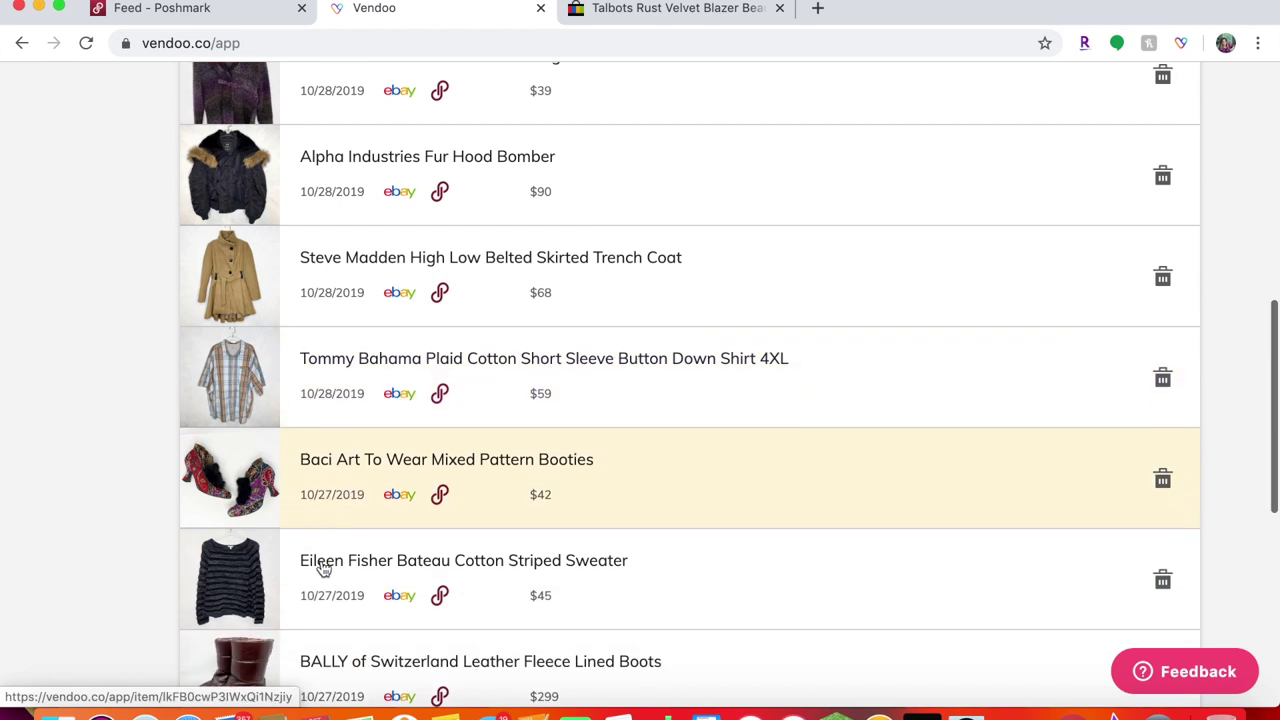
pyautogui.click(258, 484)
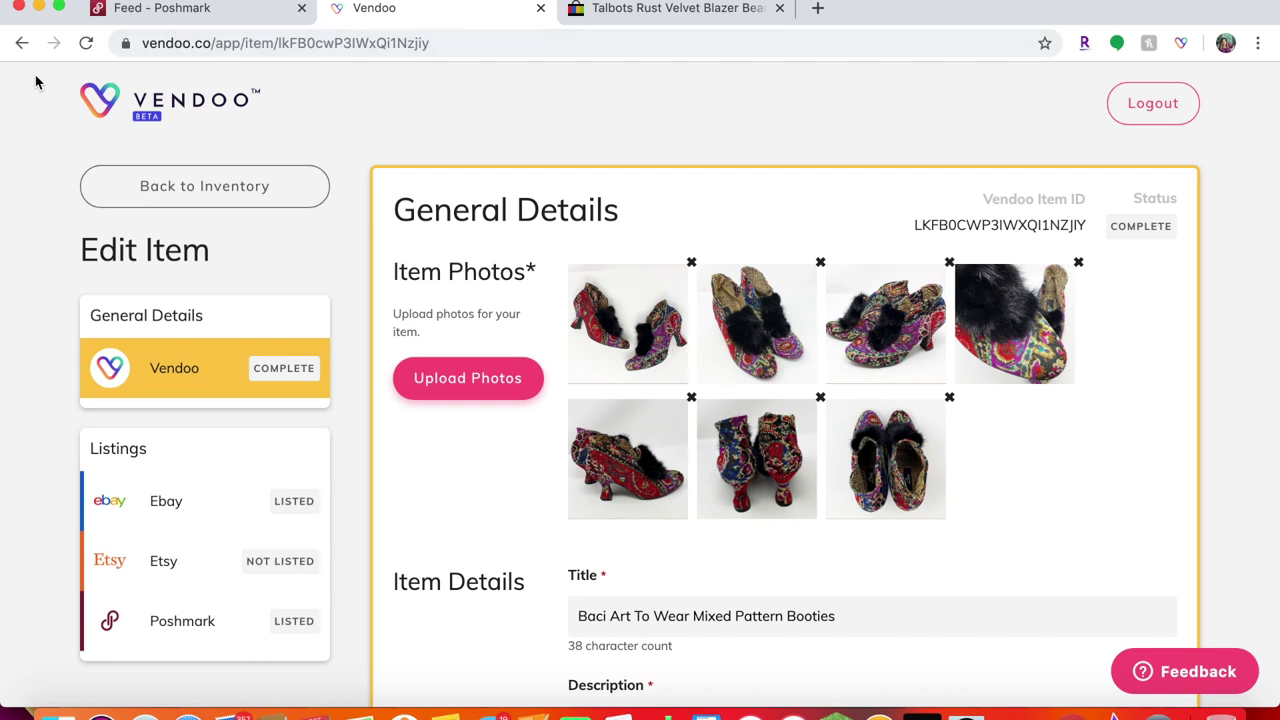
# Step: Return to the Inventory page and browse the 15 listed items
pyautogui.click(22, 43)
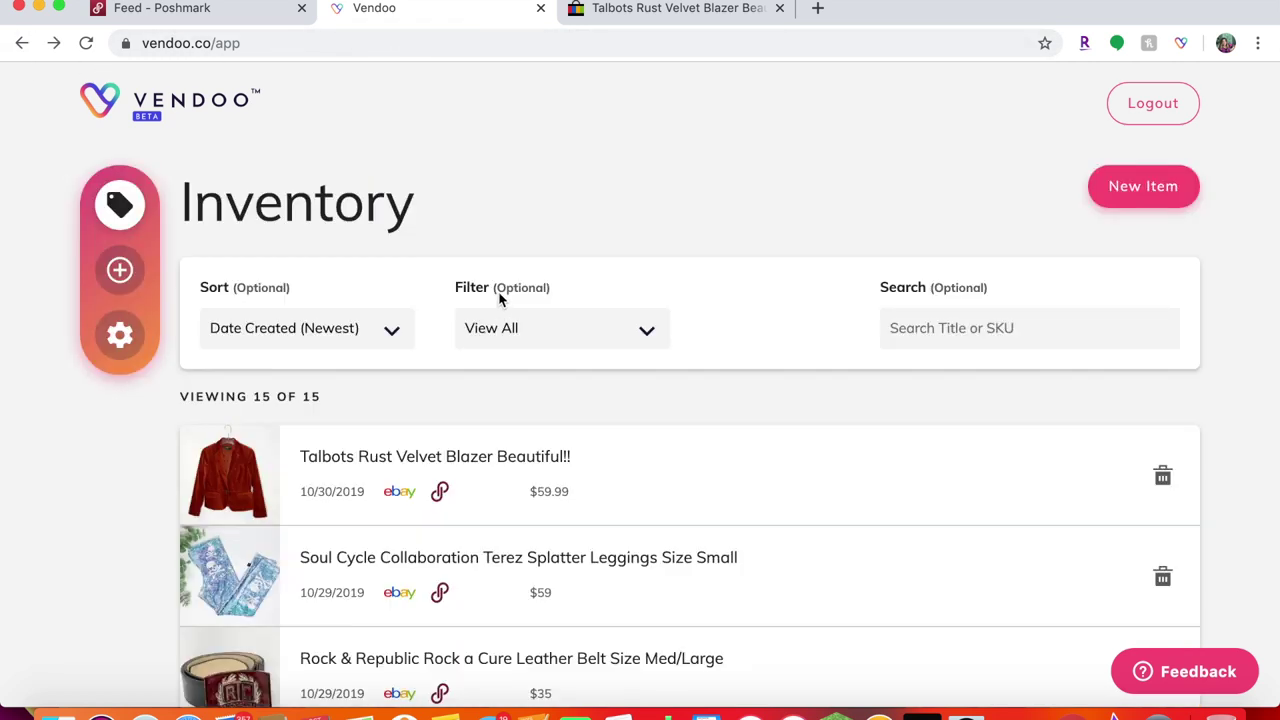
pyautogui.scroll(-3, 571, 480)
pyautogui.scroll(3, 571, 480)
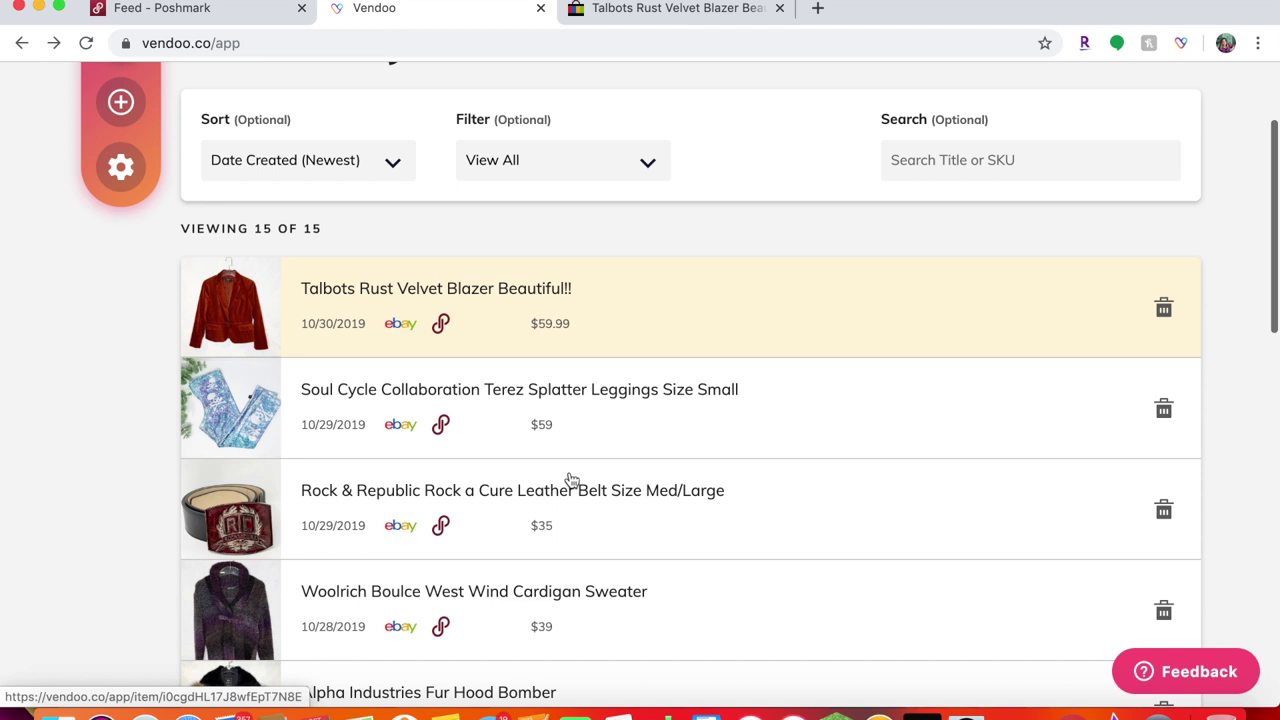
pyautogui.scroll(-4, 571, 481)
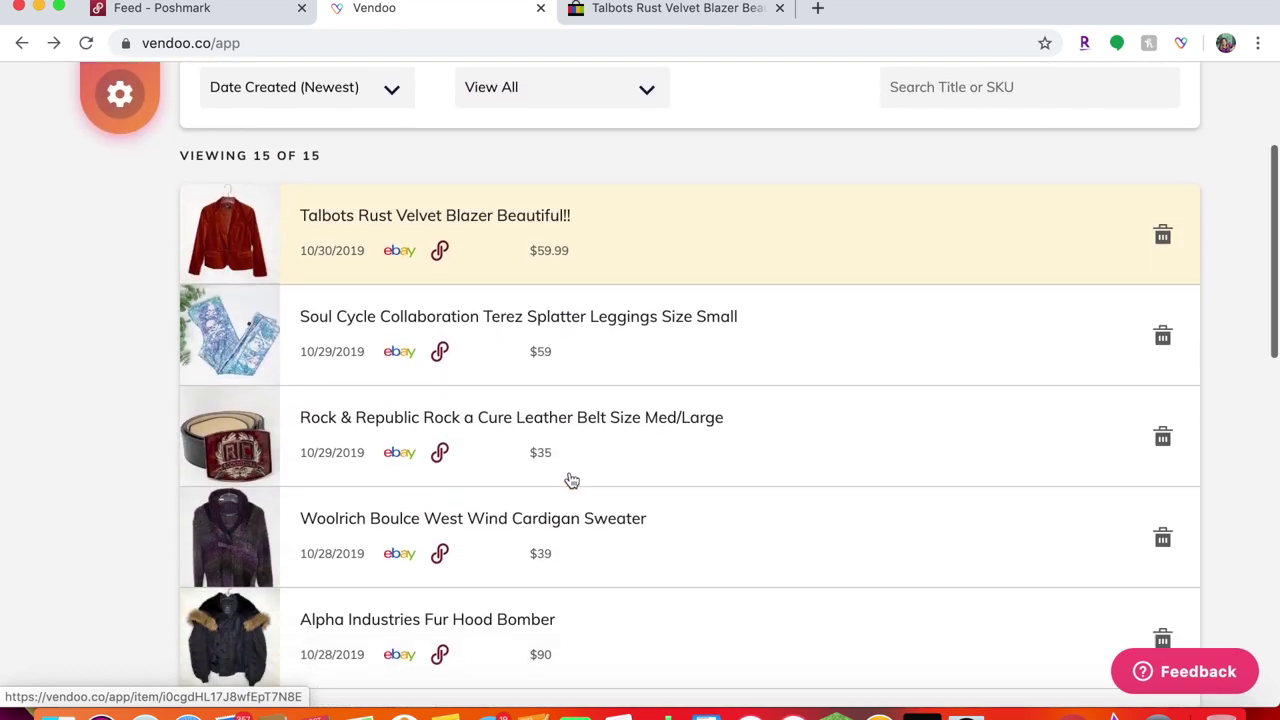
pyautogui.scroll(2, 571, 481)
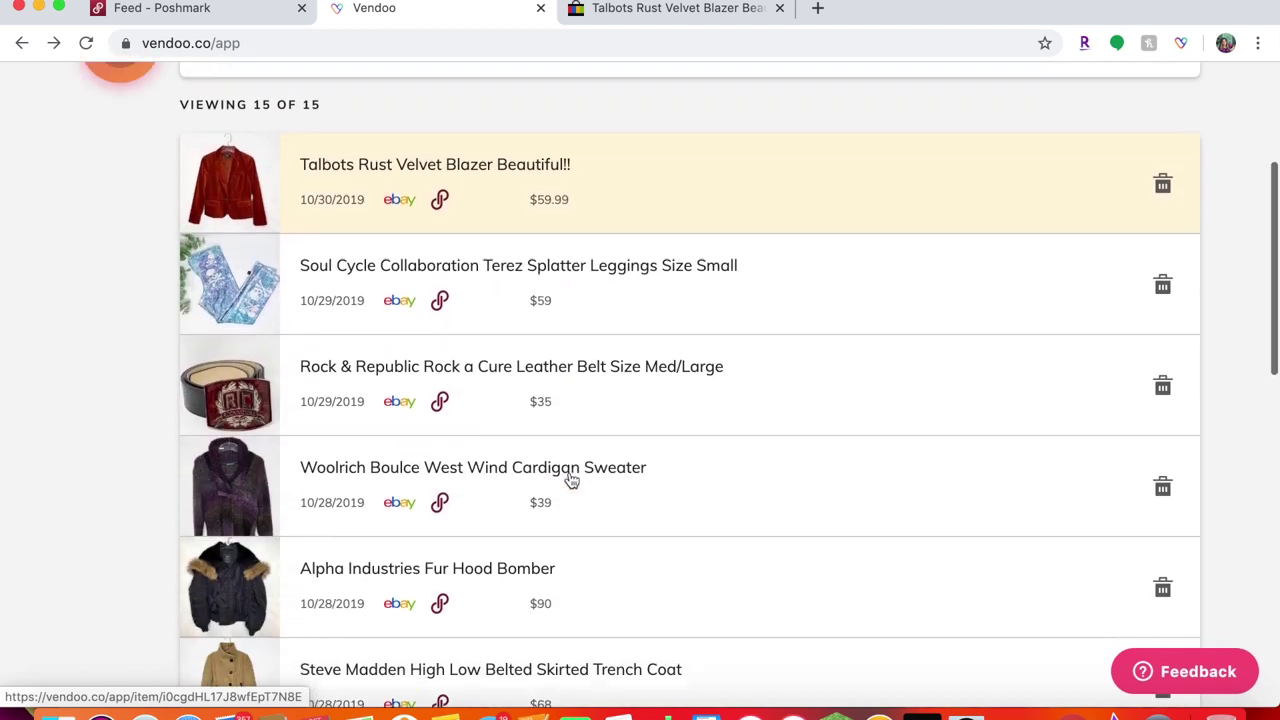
pyautogui.scroll(1, 571, 481)
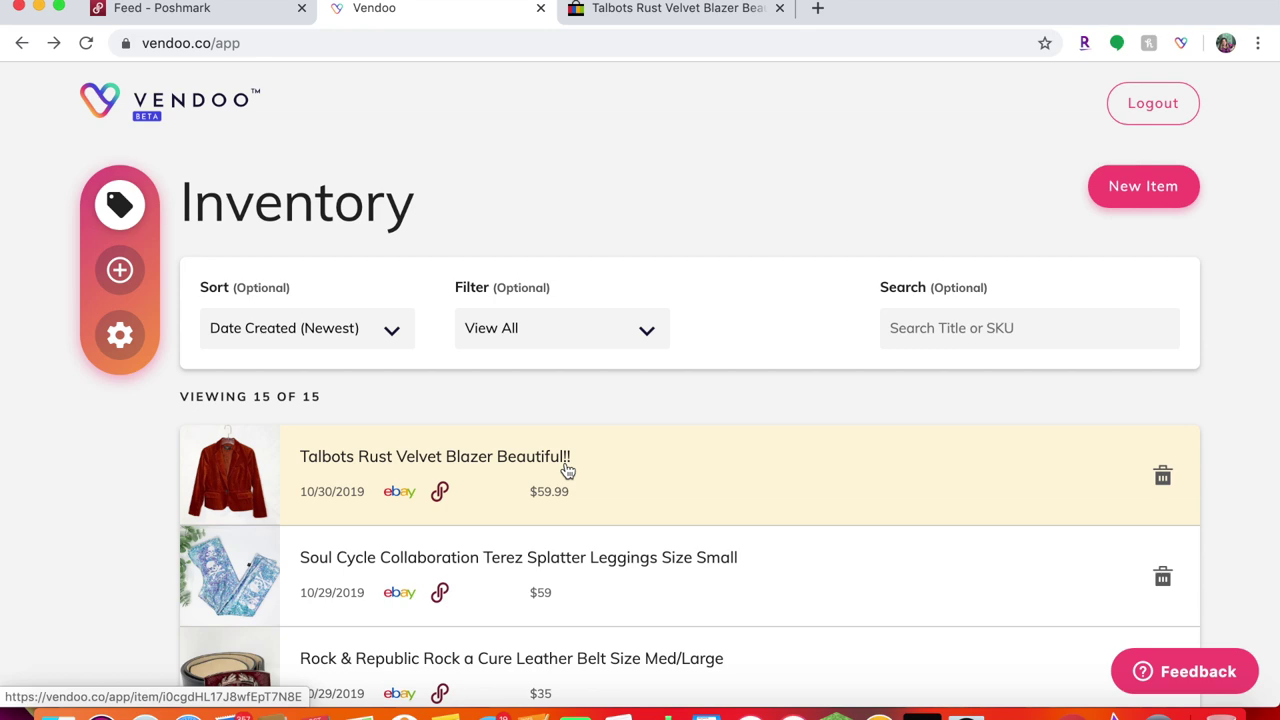
pyautogui.scroll(-10, 567, 470)
pyautogui.scroll(5, 567, 470)
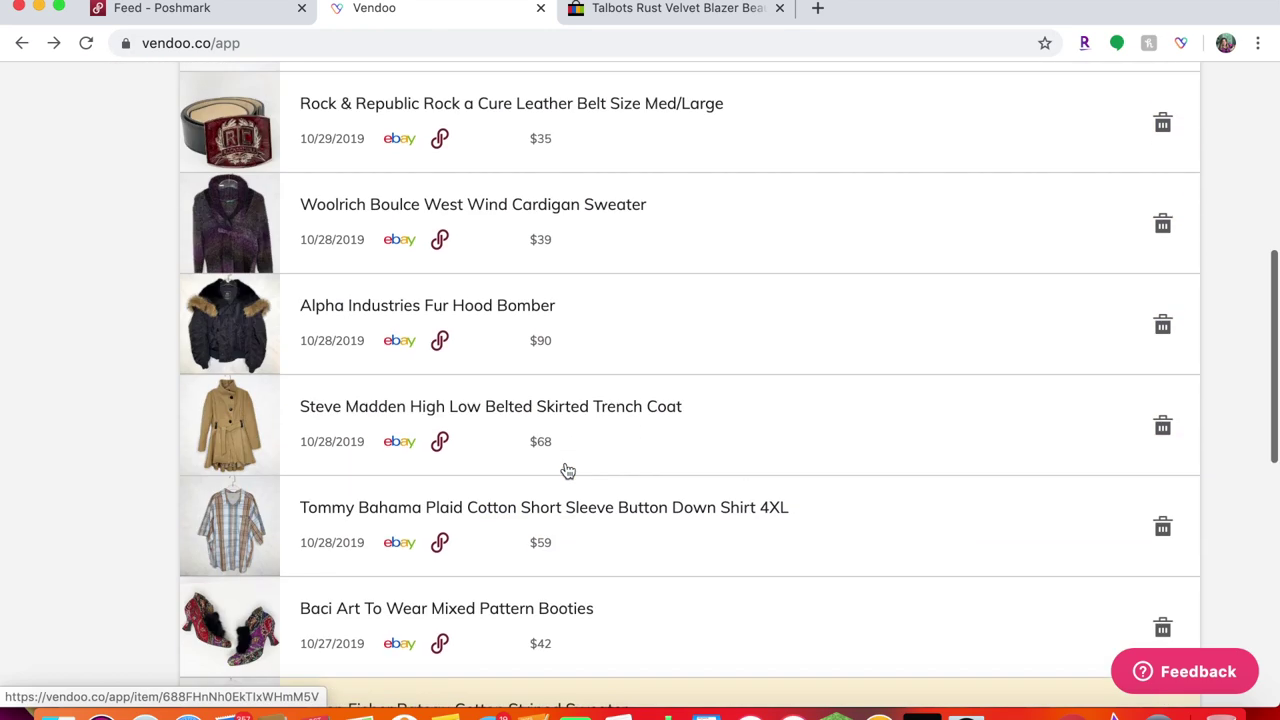
pyautogui.scroll(6, 567, 470)
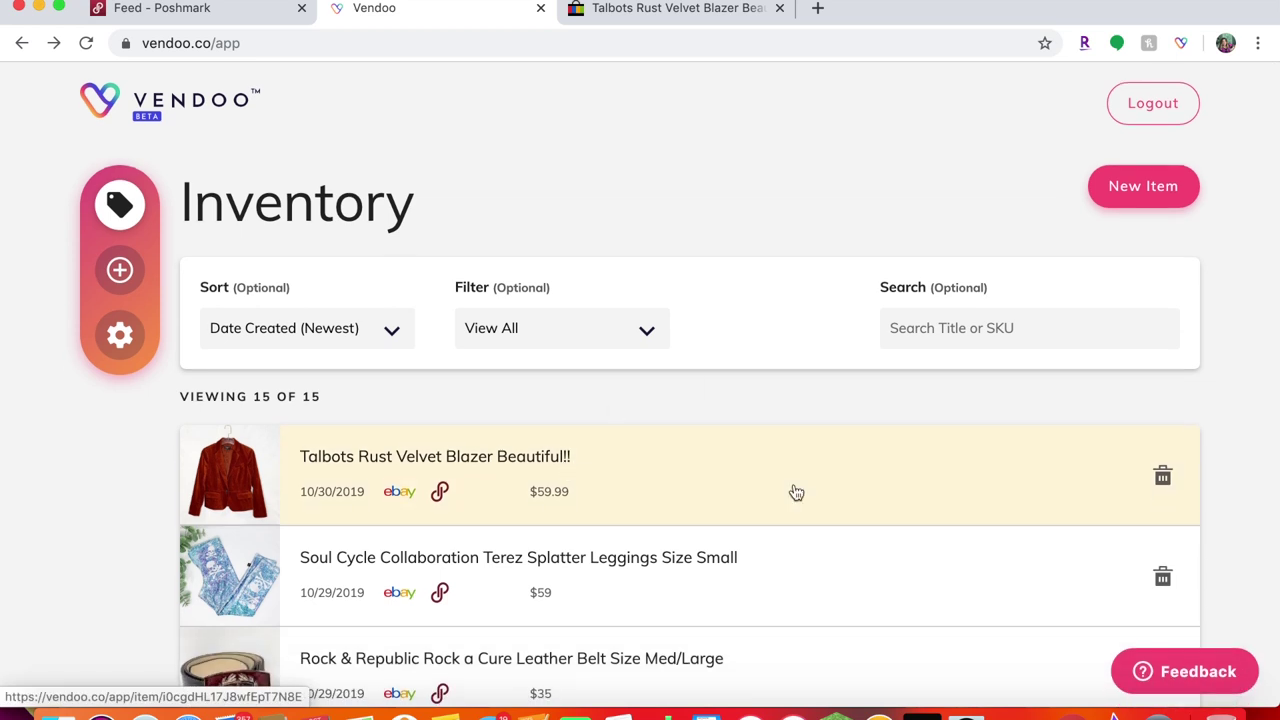
pyautogui.scroll(-3, 796, 490)
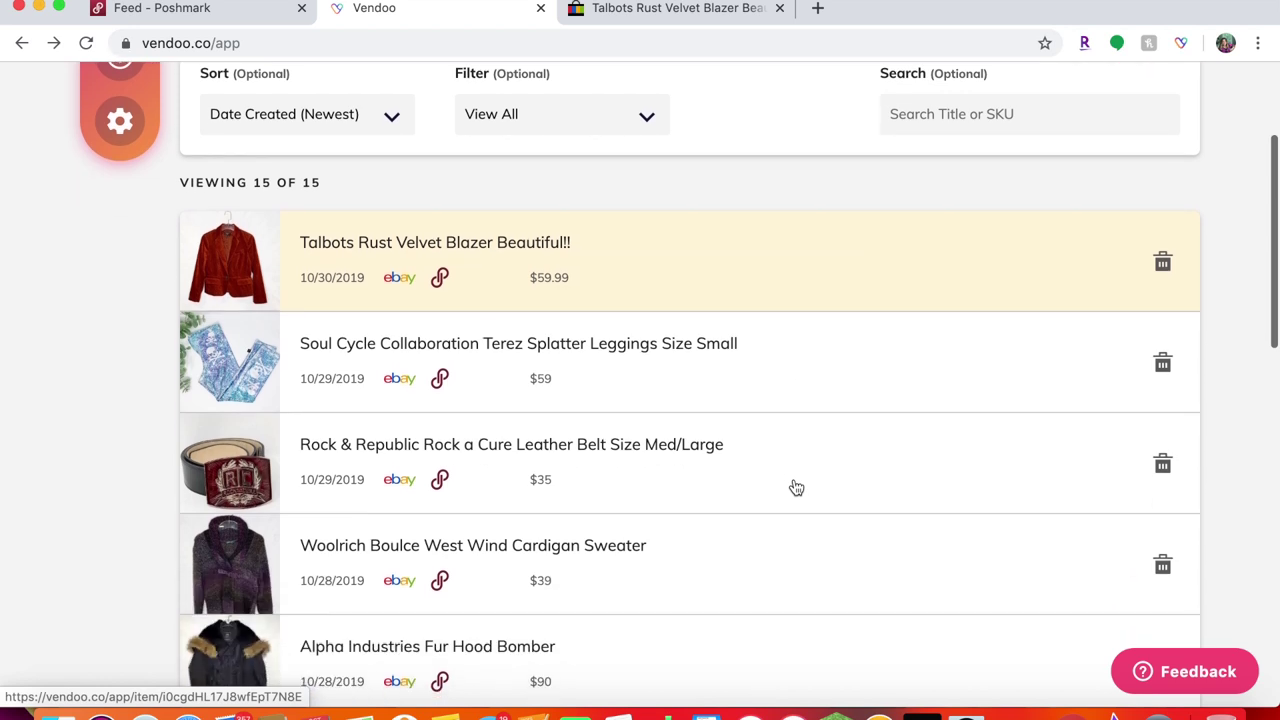
pyautogui.scroll(-1, 796, 488)
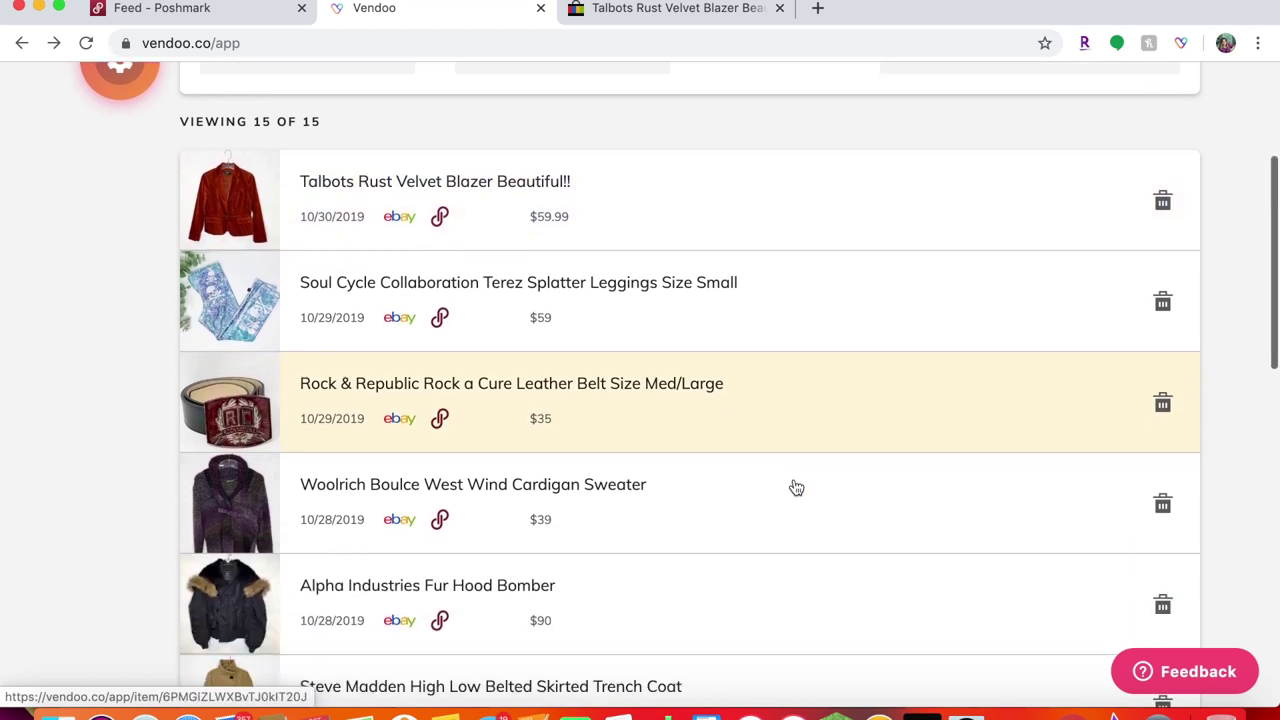
pyautogui.scroll(5, 796, 488)
pyautogui.scroll(2, 796, 488)
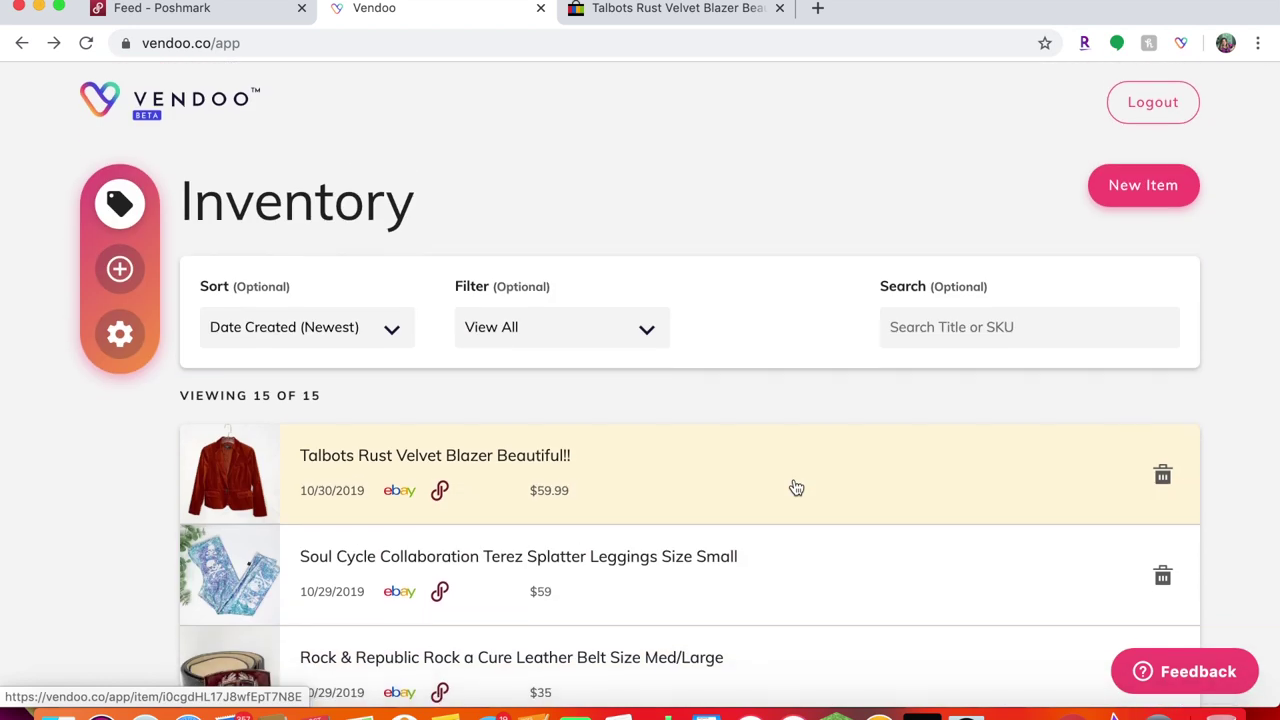